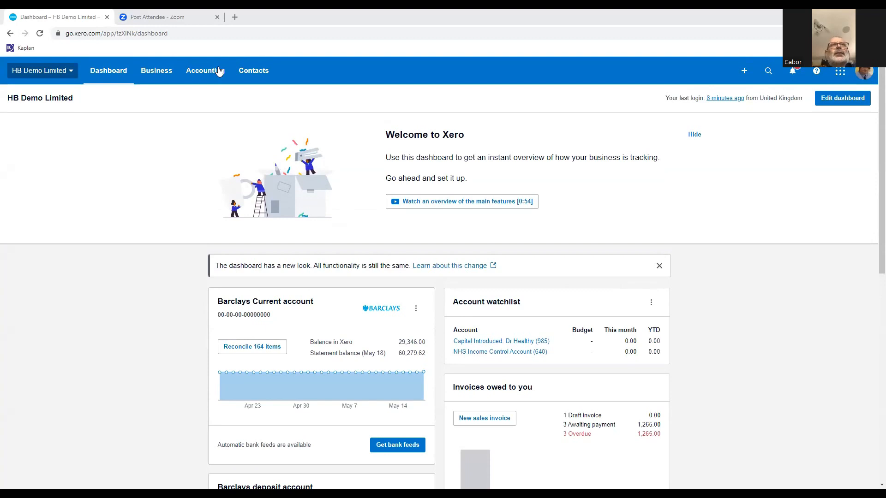
Open the Profit and Loss report and minimise its list of report formats.
click(203, 75)
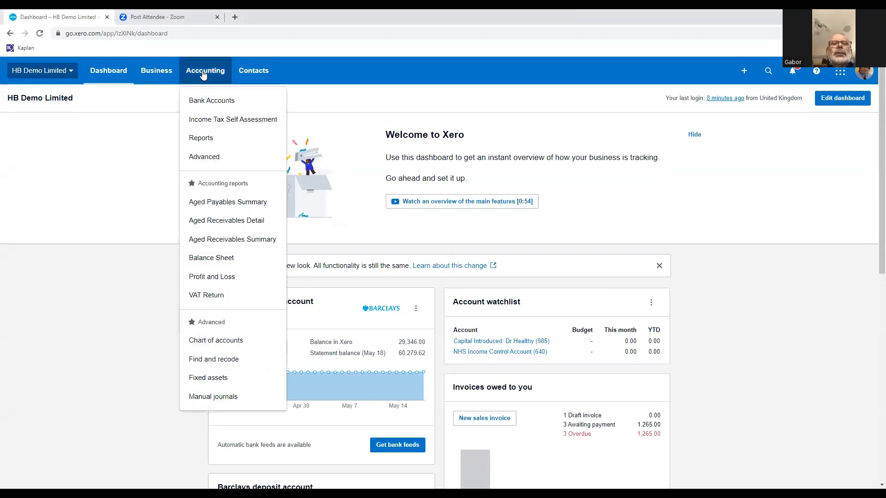
click(206, 139)
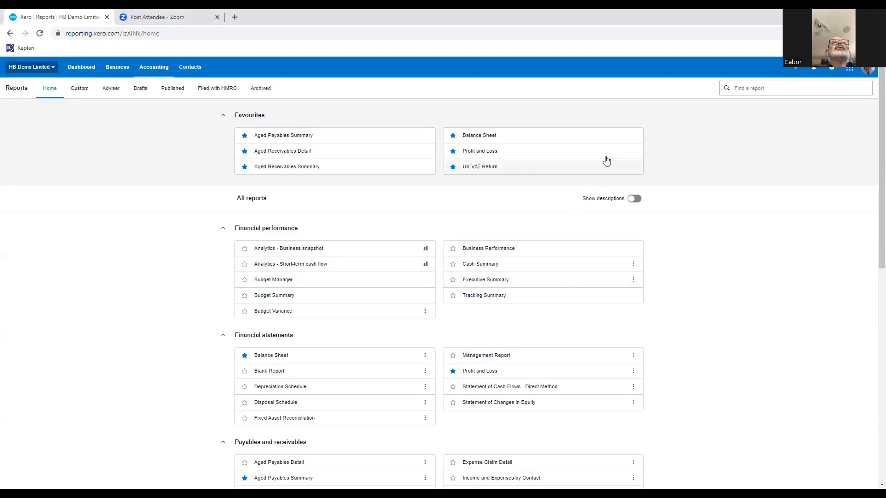
click(156, 69)
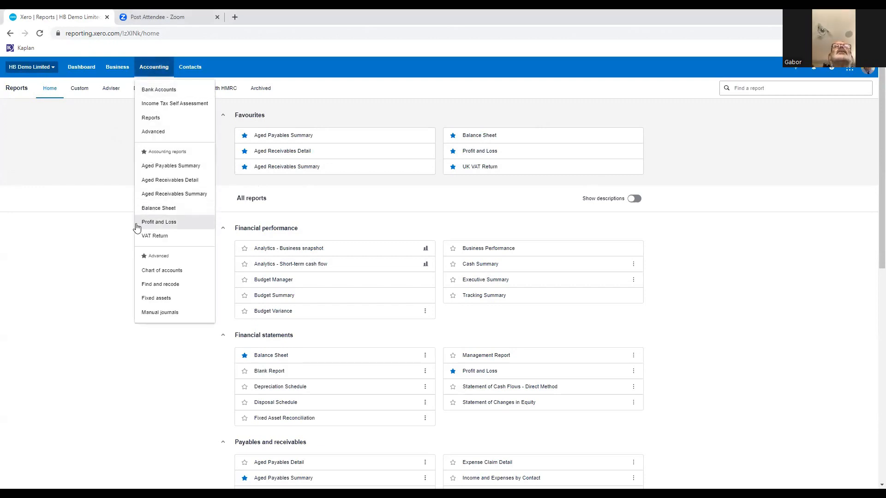
click(160, 235)
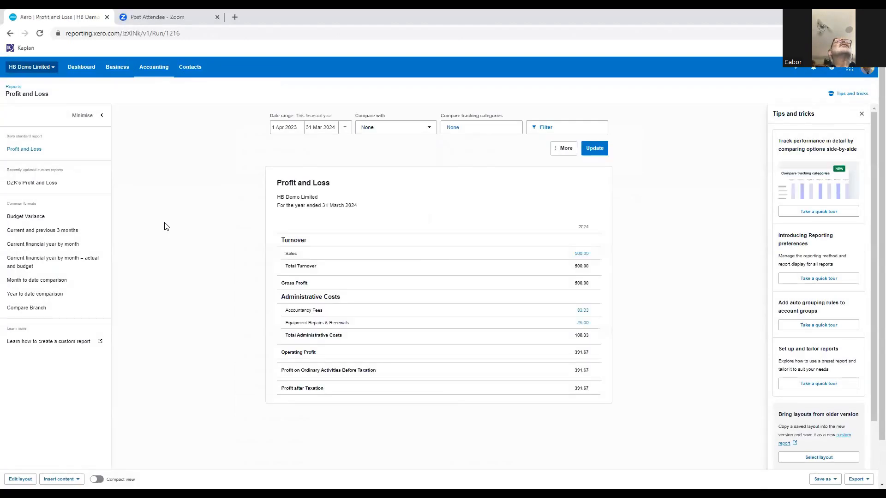
click(93, 118)
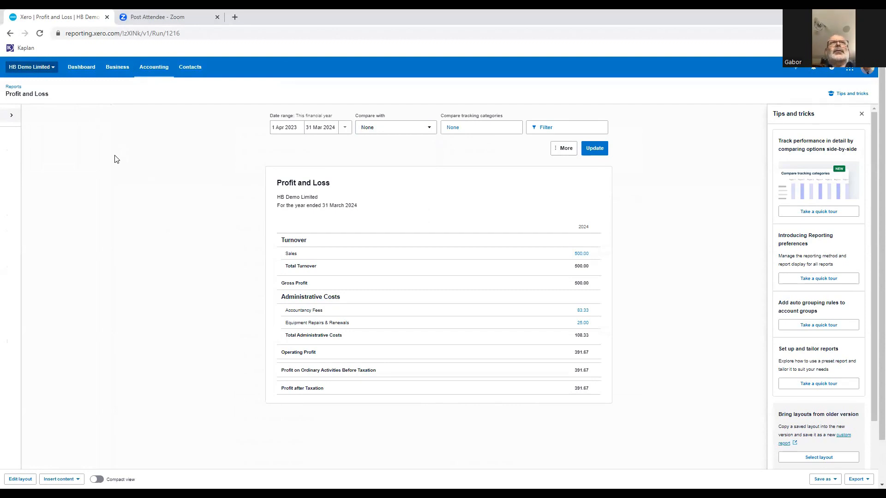
Run the Profit and Loss for the last financial year, 1 Apr 2022 to 31 Mar 2023, and look over the figures.
click(345, 127)
click(372, 225)
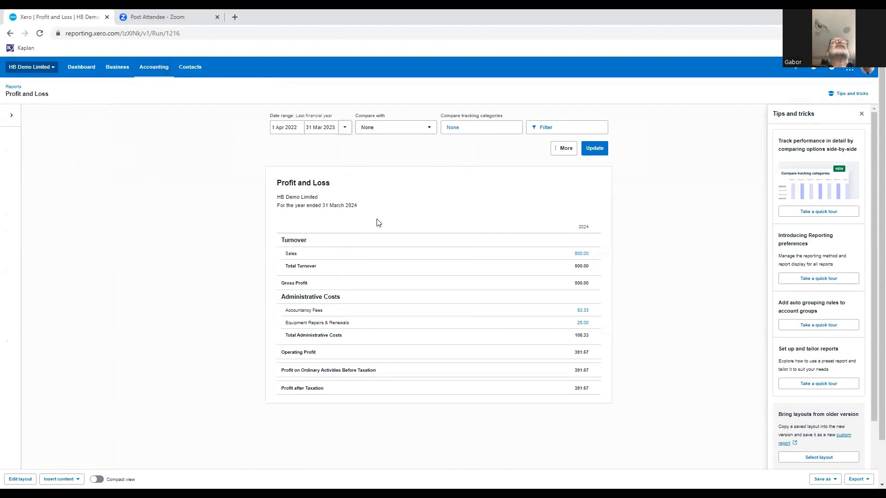
click(596, 149)
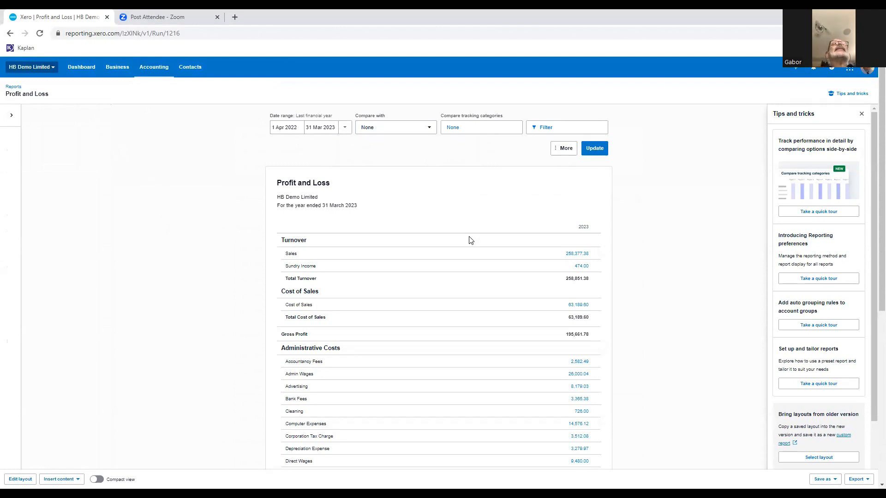
scroll(470, 241, down, 1)
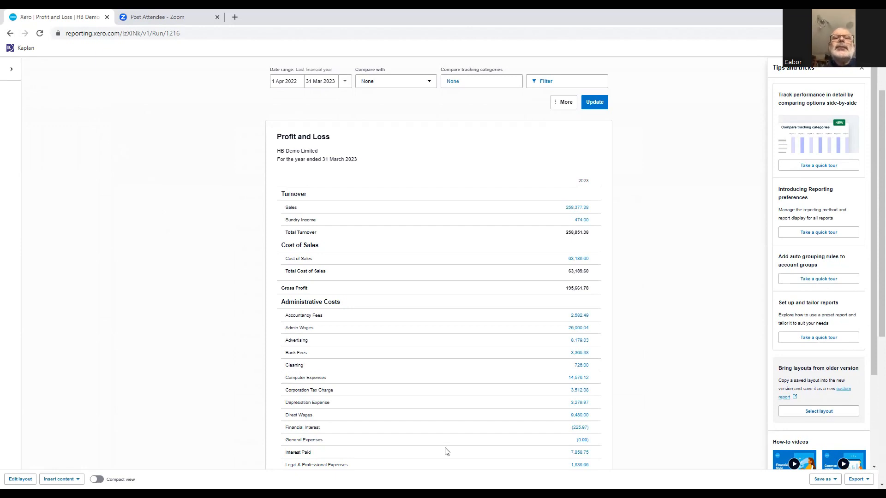
scroll(345, 328, up, 1)
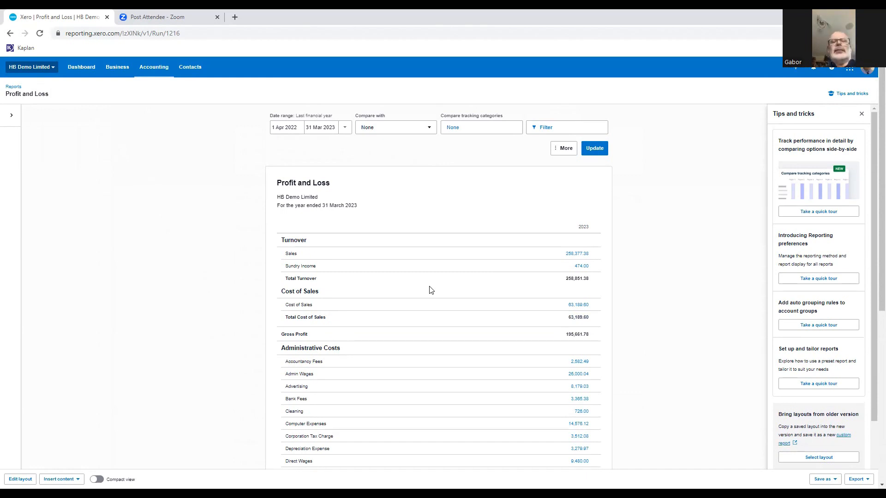
Open the Profit and Loss layout for editing and look through the accounts listed under Turnover.
click(20, 476)
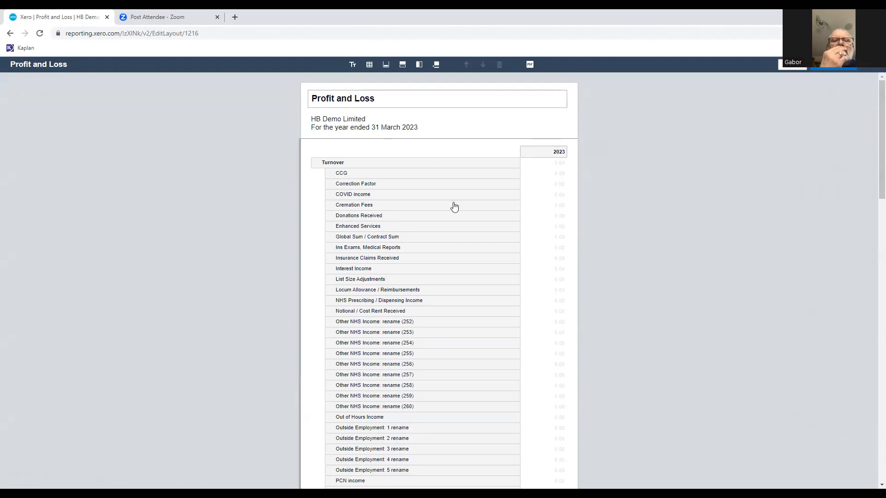
scroll(454, 207, down, 3)
scroll(455, 207, up, 2)
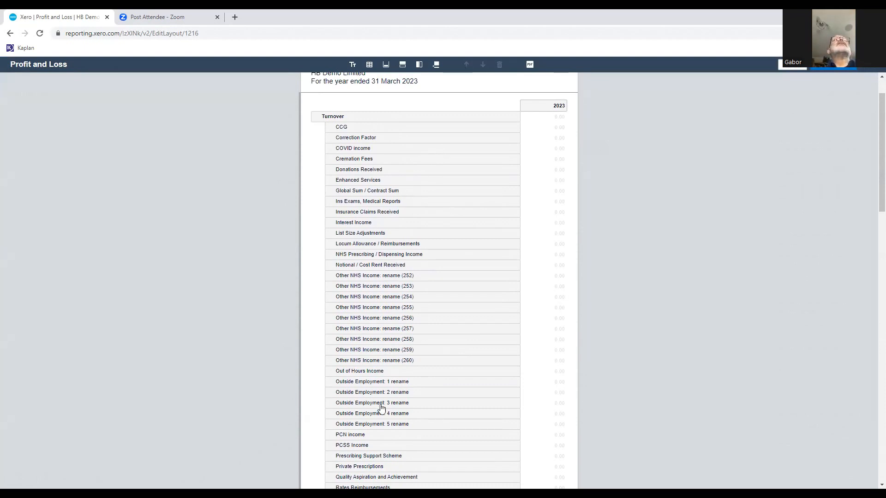
scroll(411, 165, down, 1)
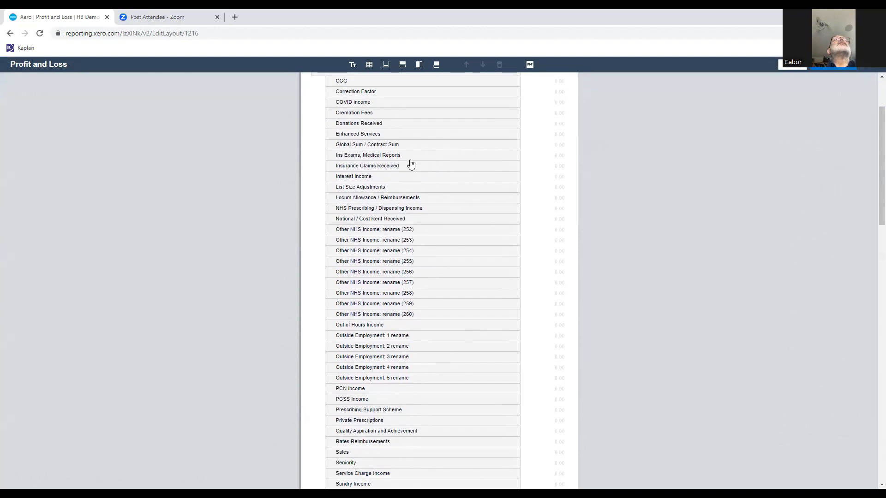
scroll(411, 165, down, 2)
scroll(411, 164, down, 2)
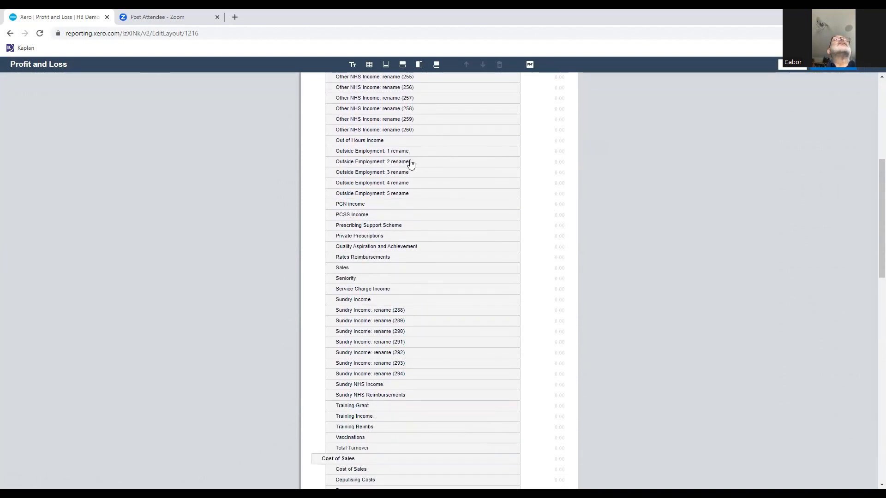
scroll(411, 165, up, 6)
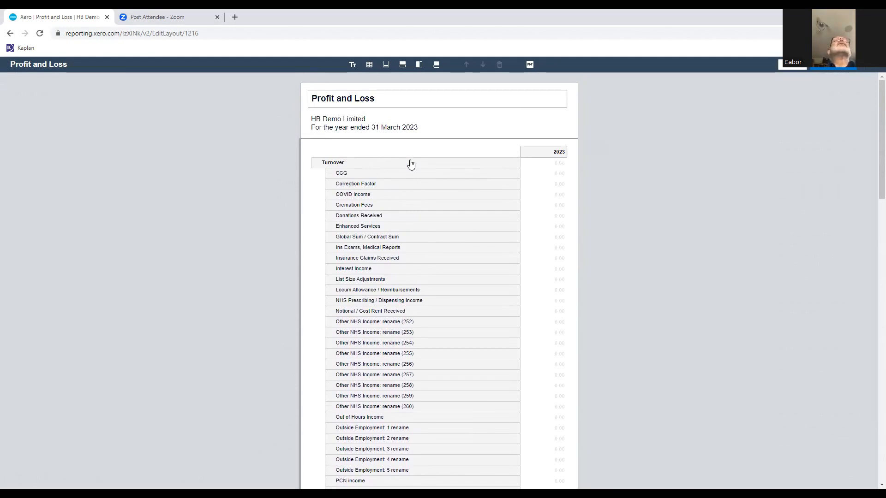
scroll(410, 171, down, 1)
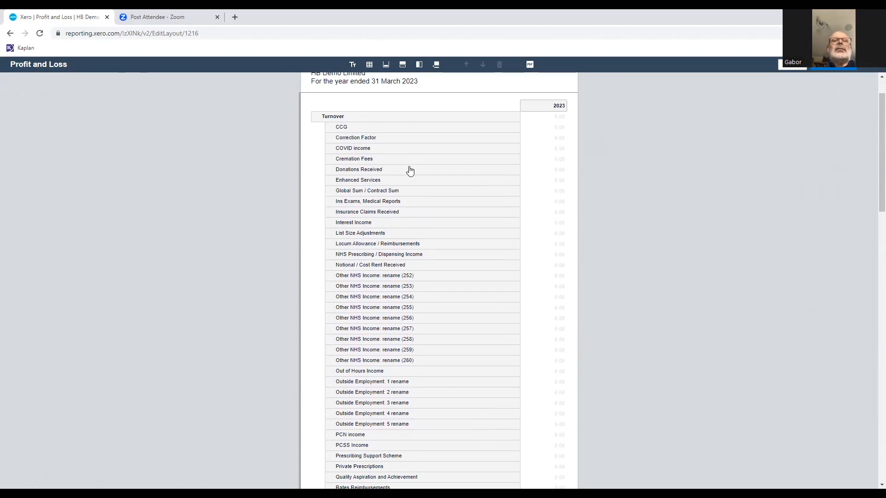
Group the Turnover rows from Cremation Fees through Outside Employment: 5 rename together with PCSS Income, Private Prescriptions, and Quality Aspiration and Achievement.
click(366, 159)
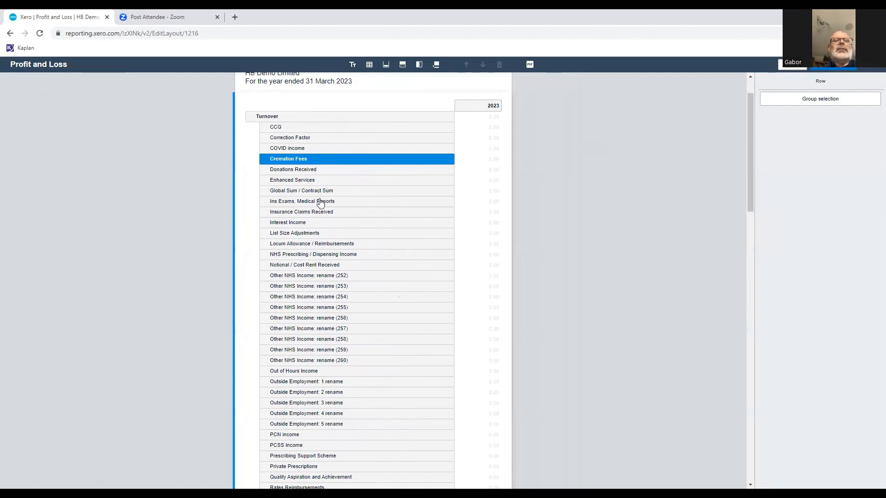
shift+click(304, 361)
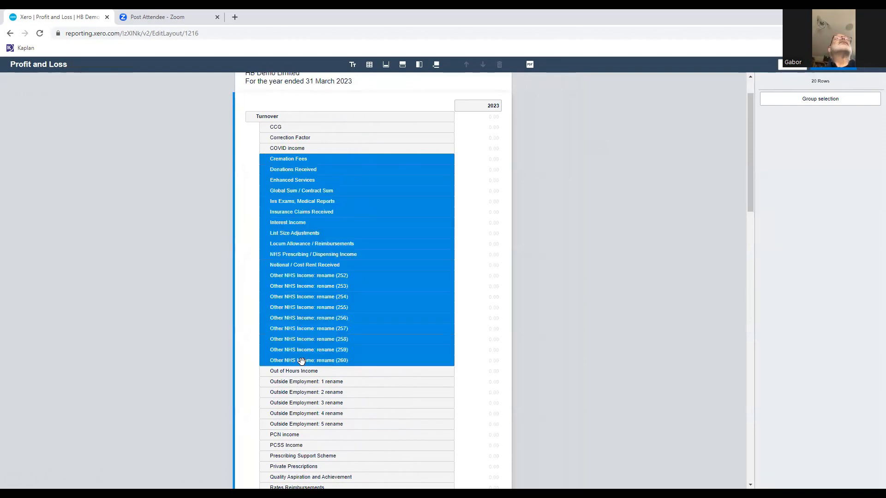
shift+click(298, 424)
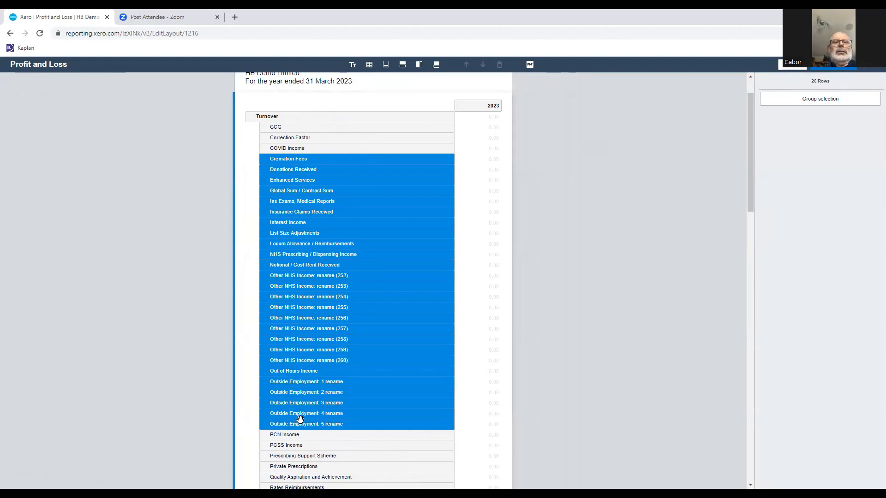
scroll(312, 399, down, 1)
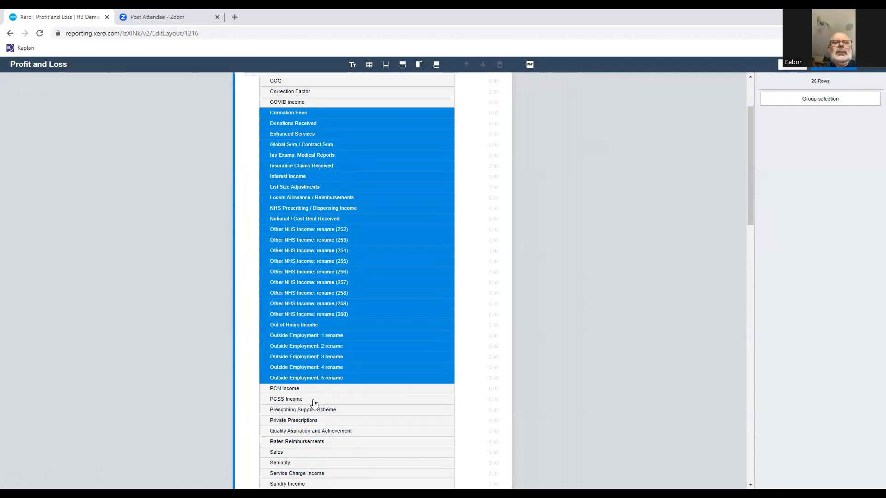
ctrl+click(309, 422)
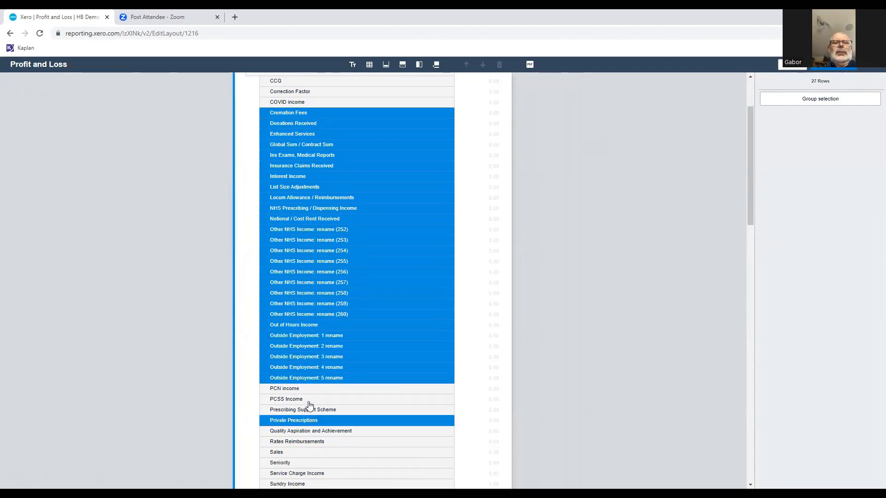
ctrl+click(307, 400)
key(ctrl+minus)
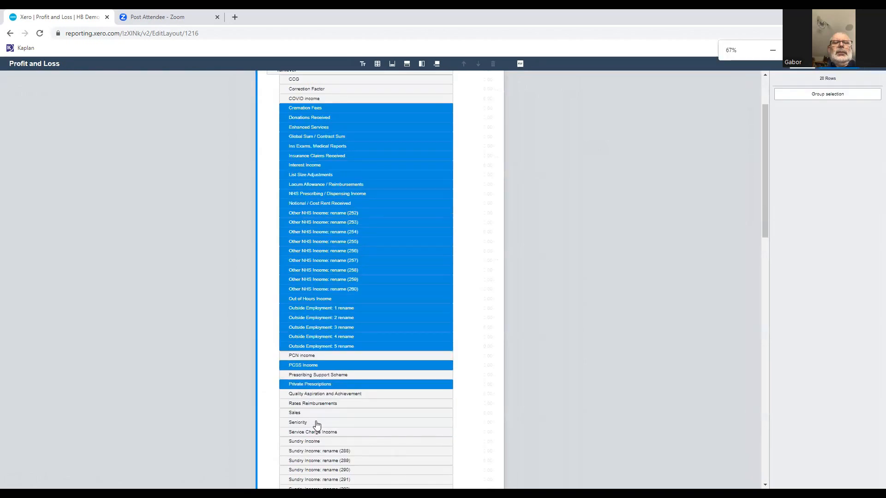
ctrl+click(323, 394)
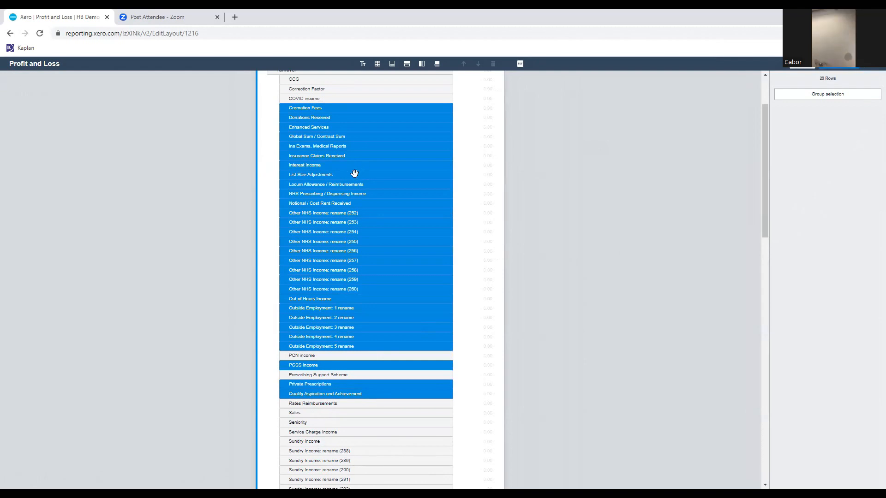
click(815, 95)
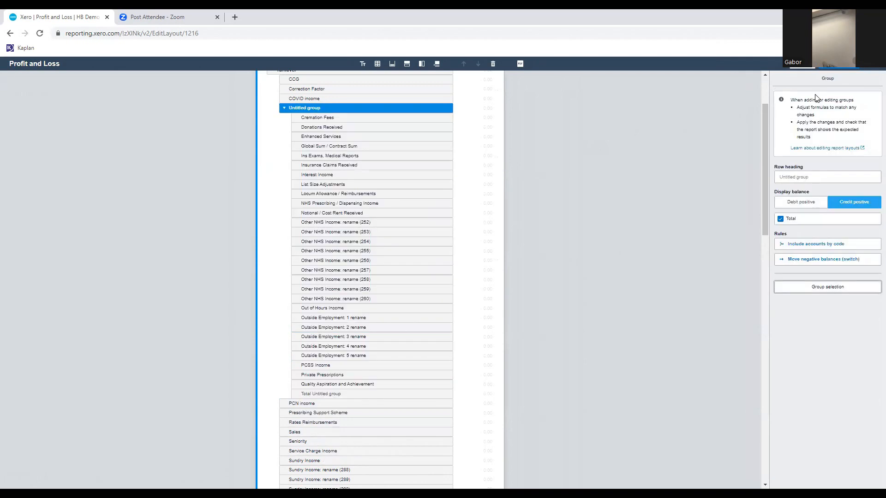
Set the new Turnover group's row heading to "Misc Sales" and collapse the group.
click(800, 177)
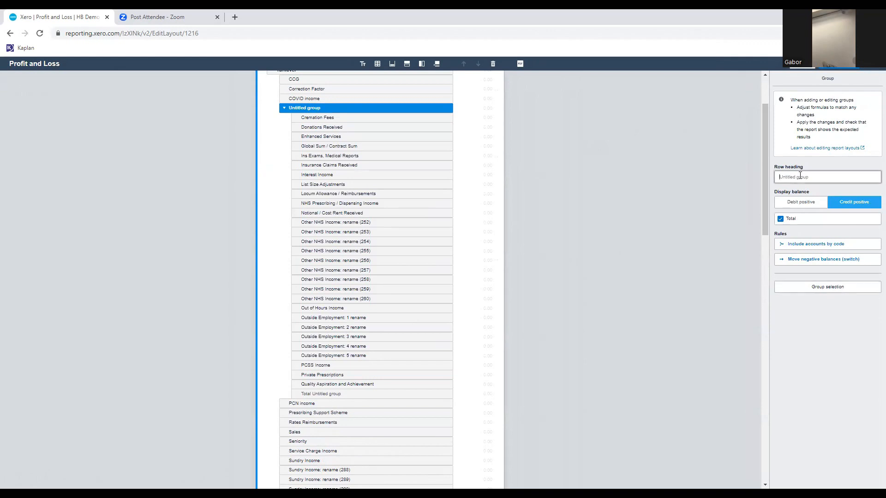
text(Misc Sales)
click(713, 155)
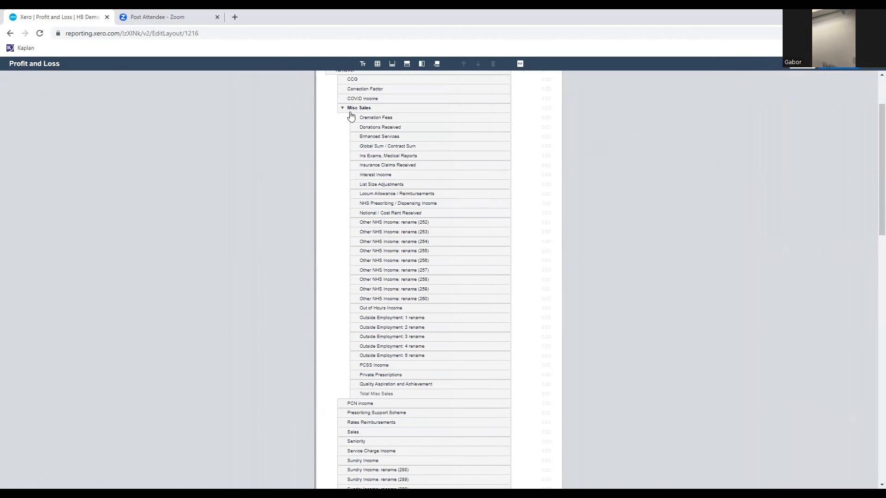
click(343, 110)
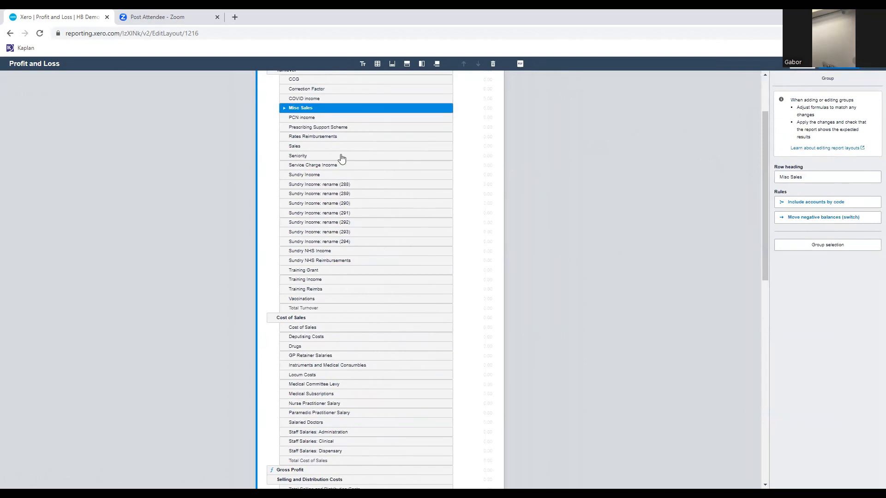
Look through the accounts listed under Cost of Sales and Administrative Costs for related property costs to group.
scroll(344, 335, down, 1)
scroll(346, 331, down, 3)
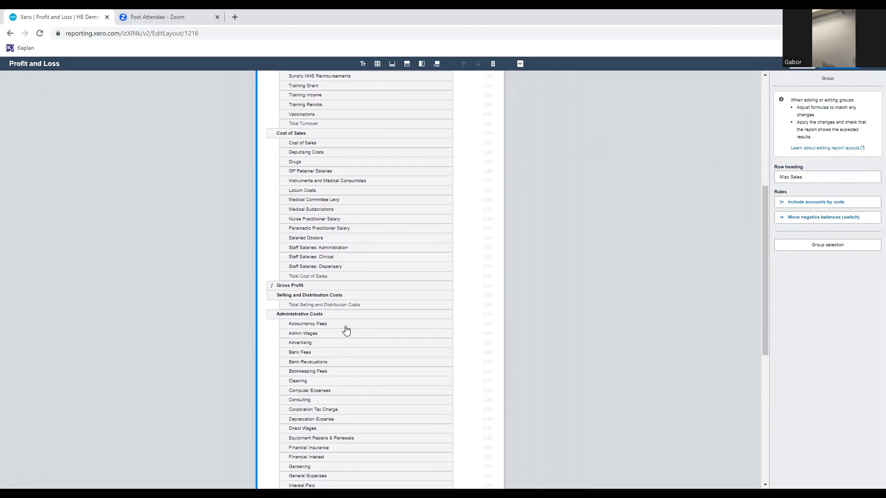
scroll(347, 330, down, 3)
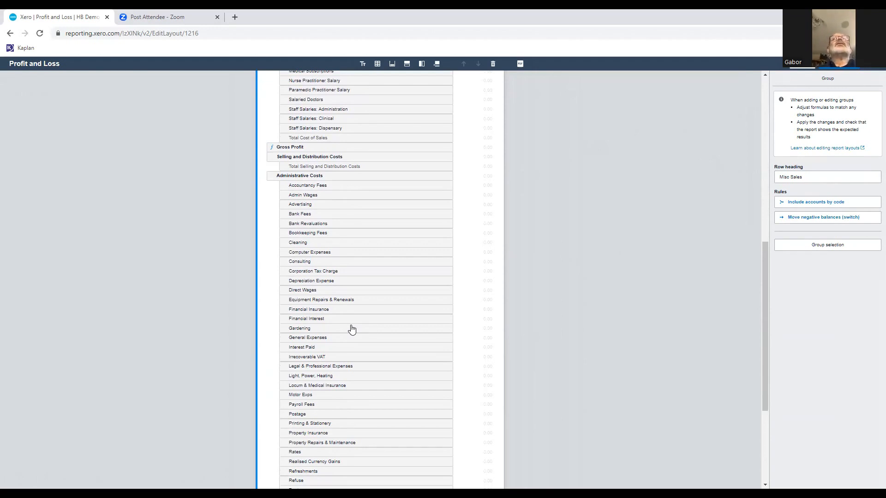
scroll(340, 258, down, 1)
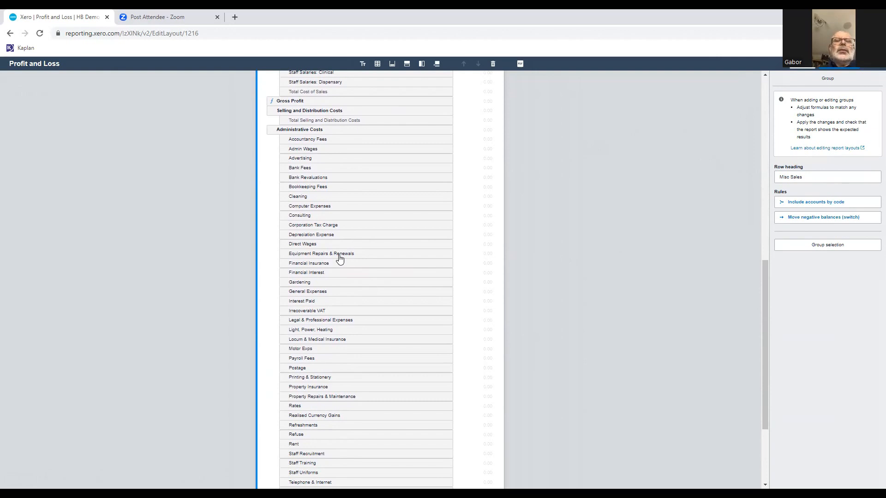
scroll(340, 259, down, 1)
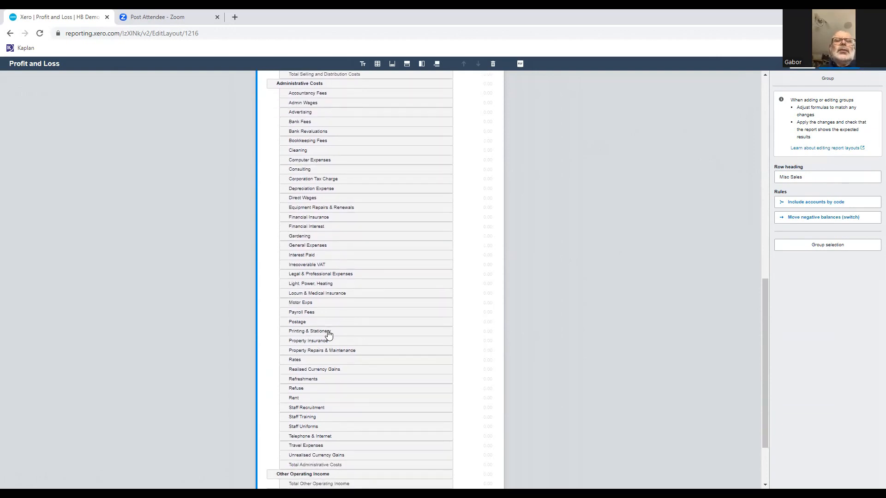
click(314, 342)
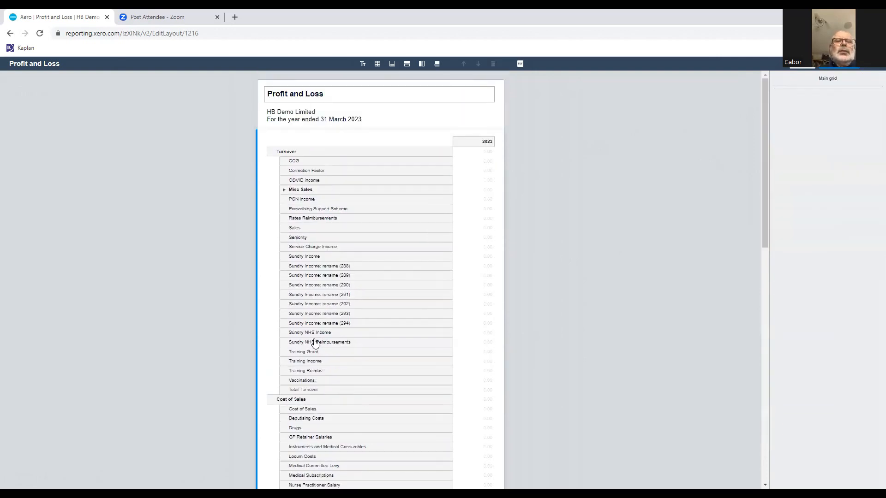
scroll(324, 356, down, 8)
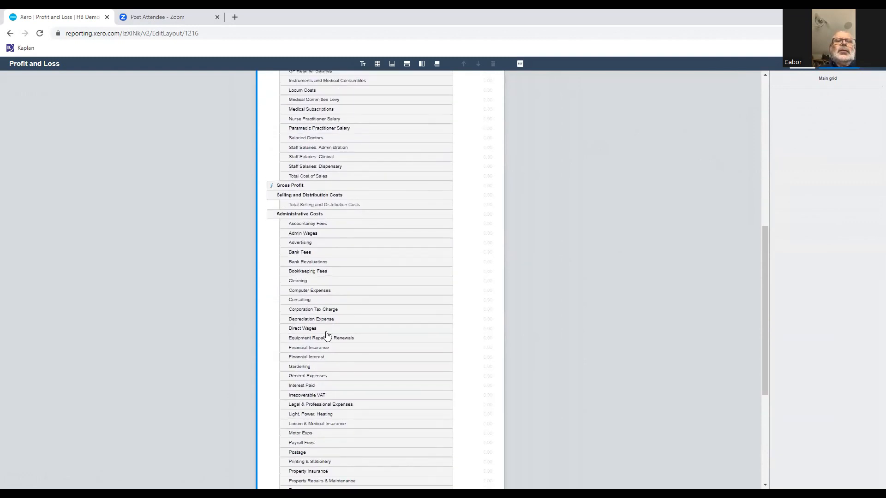
scroll(326, 335, up, 5)
scroll(327, 335, up, 1)
scroll(326, 337, down, 9)
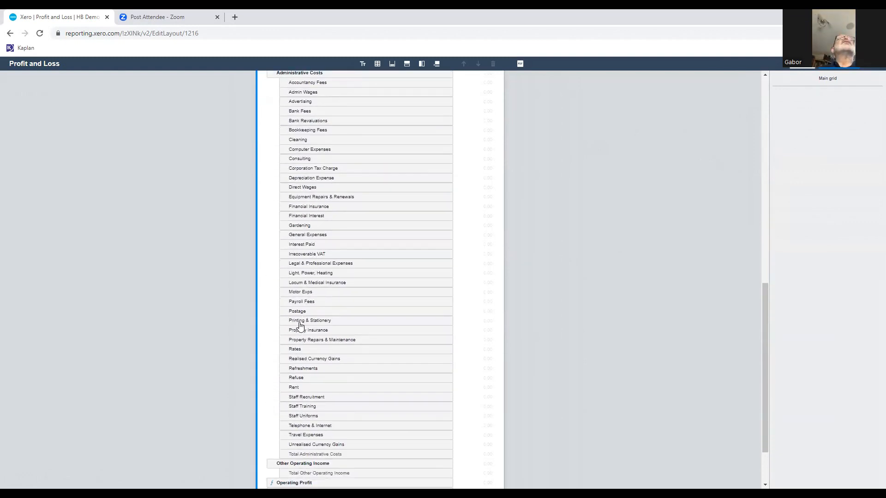
Group the Administrative Costs rows Property Insurance, Property Repairs & Maintenance, Refuse, and Rent together.
click(302, 332)
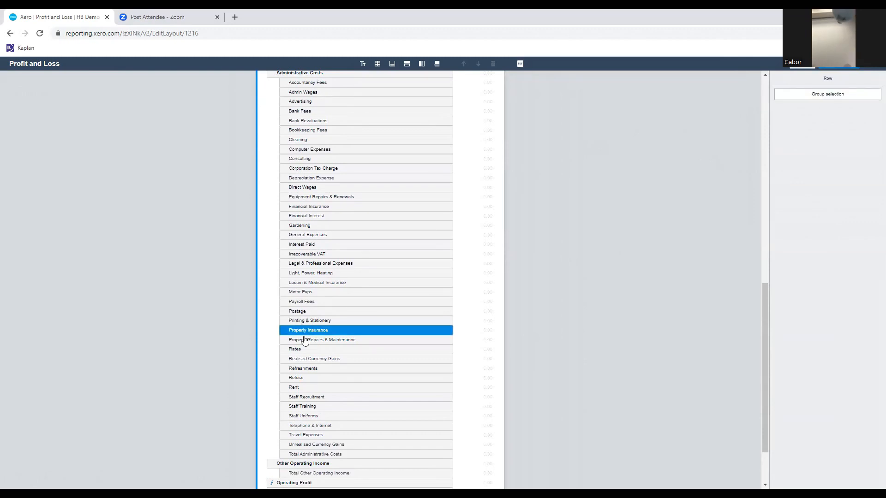
shift+click(305, 340)
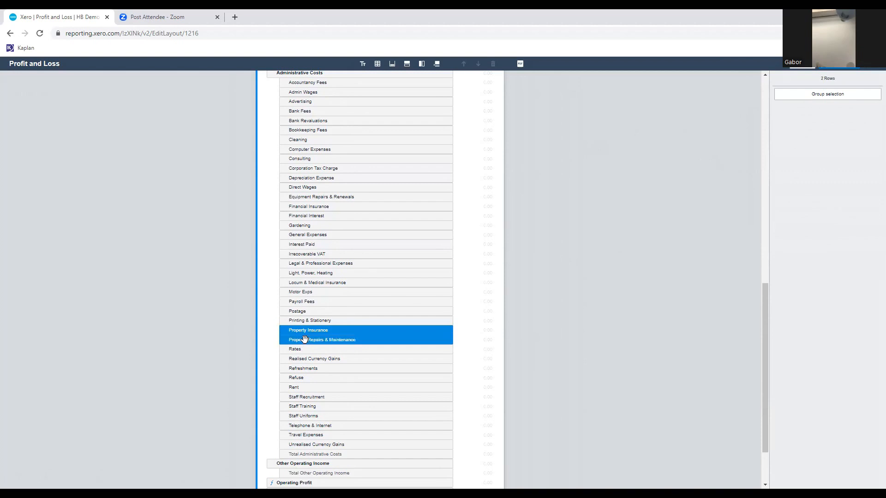
ctrl+click(297, 390)
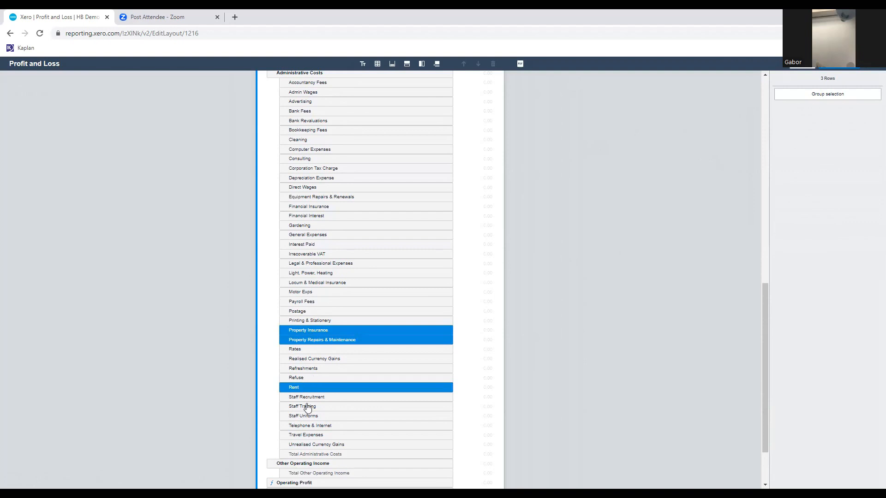
ctrl+click(301, 386)
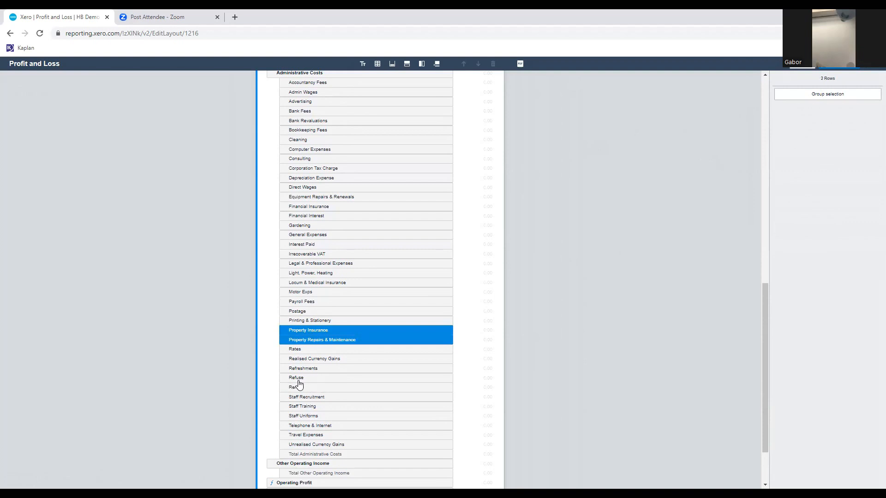
ctrl+click(298, 378)
ctrl+click(303, 388)
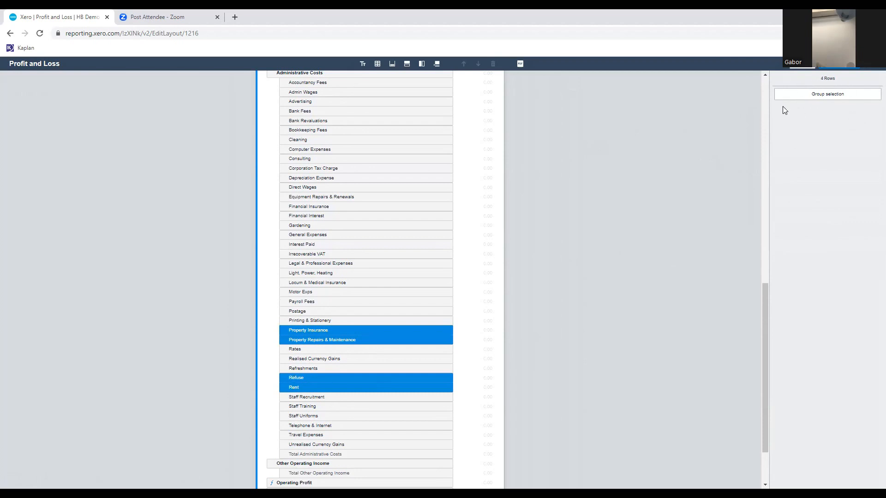
click(829, 95)
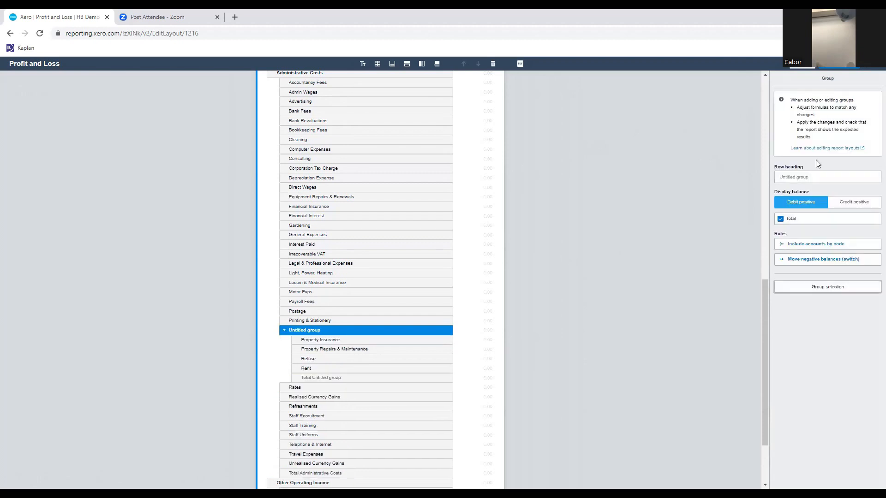
Set the new Administrative Costs group's row heading to "Property Expenses" and collapse the group.
click(809, 177)
text(F)
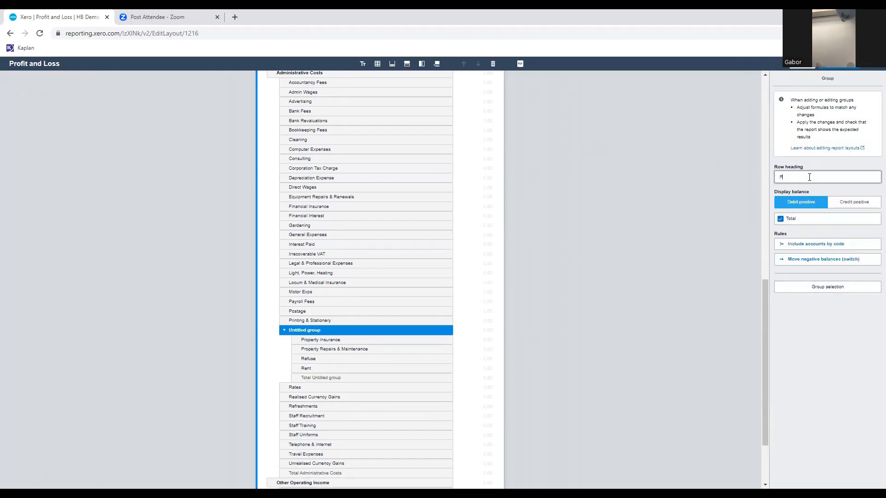
text(roperty Expenses)
click(645, 139)
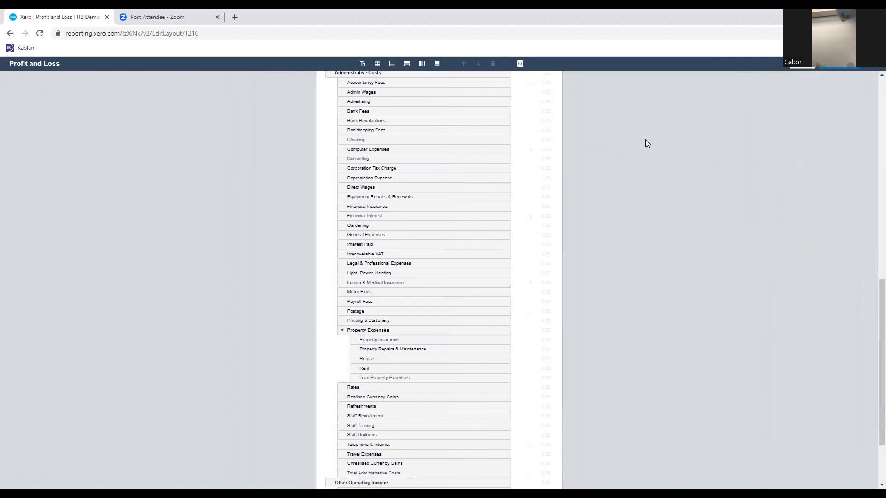
click(343, 332)
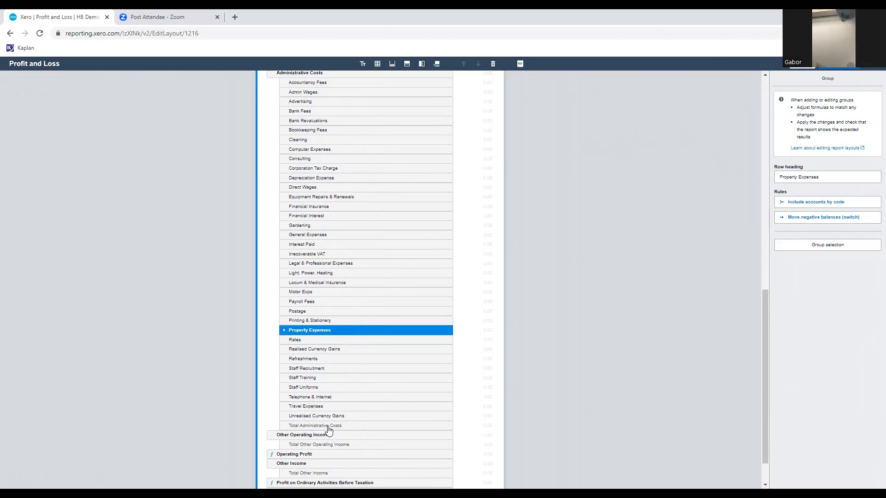
Move the Light, Power, Heating row into the Property Expenses group, then expand the group to check its rows and collapse it again.
click(322, 275)
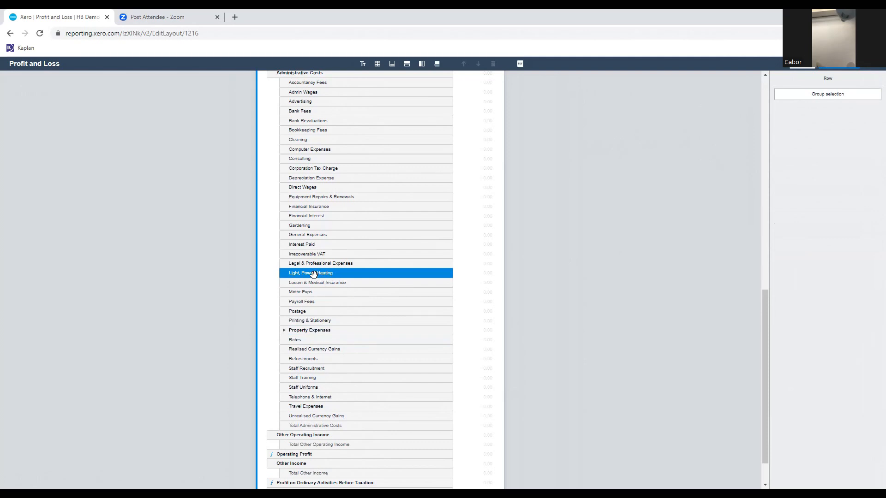
drag(313, 275, 313, 333)
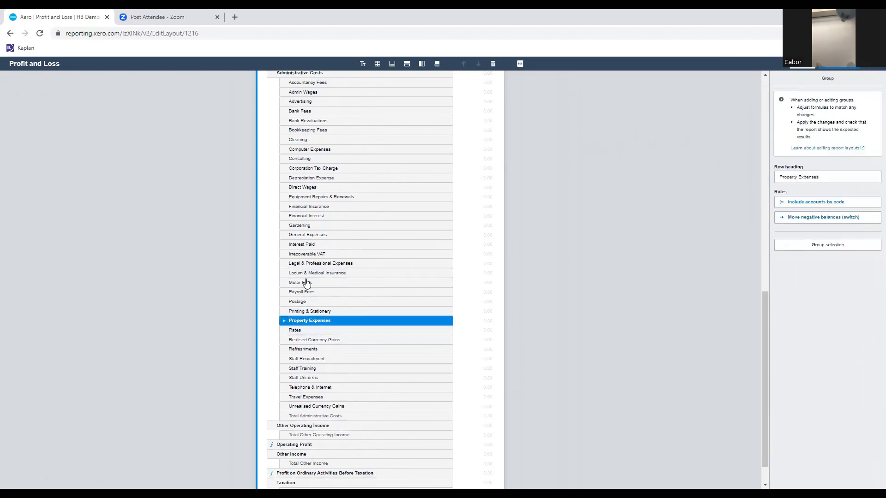
click(284, 325)
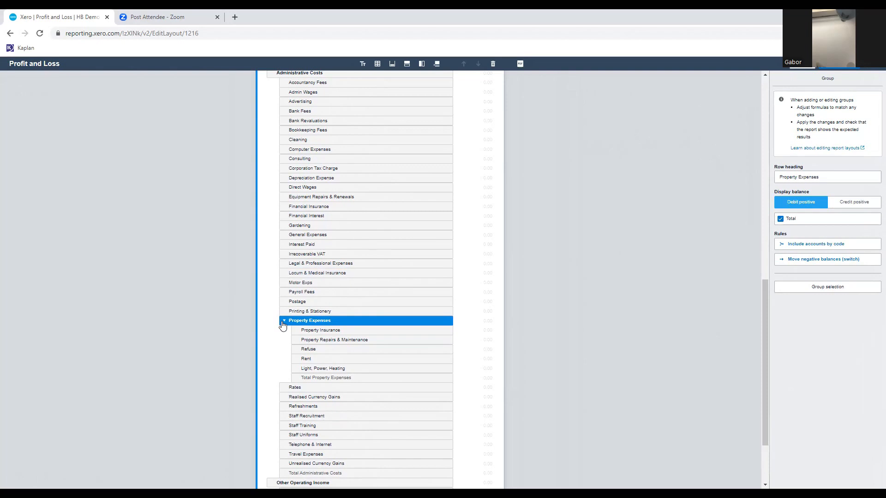
click(284, 323)
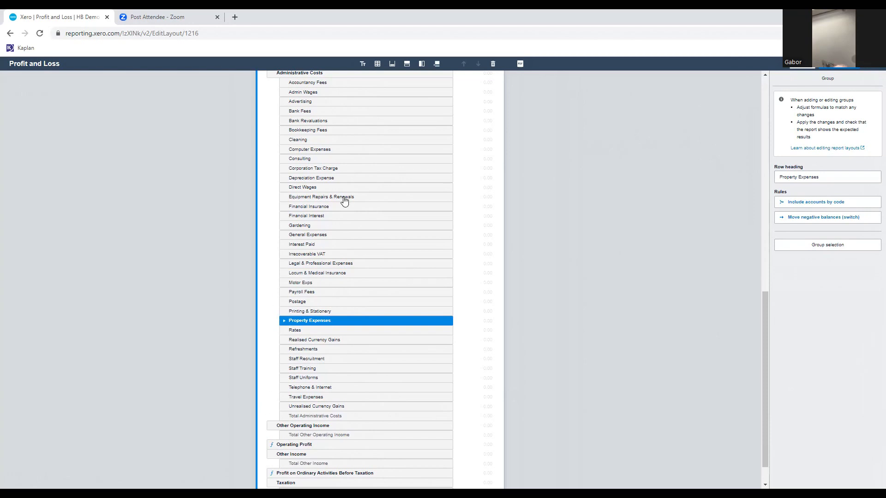
Insert a formula row with the Property Expenses group selected and look for it through the layout.
scroll(344, 199, up, 4)
scroll(343, 200, up, 6)
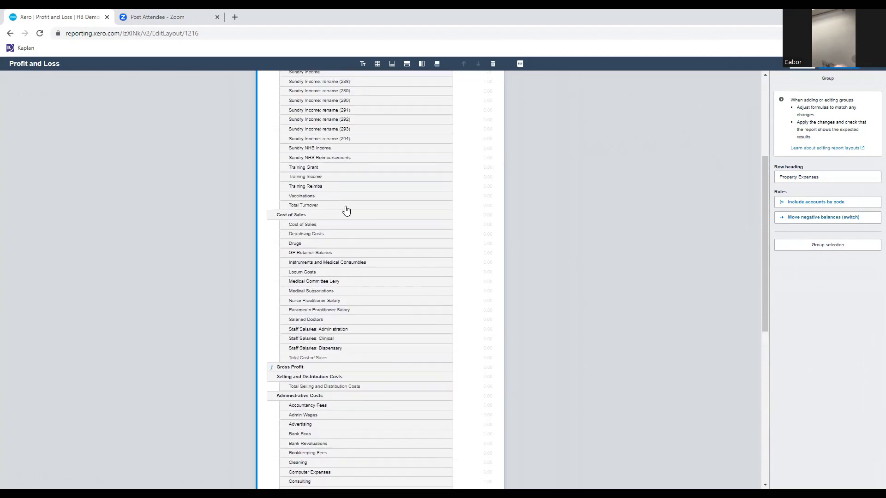
scroll(346, 210, up, 1)
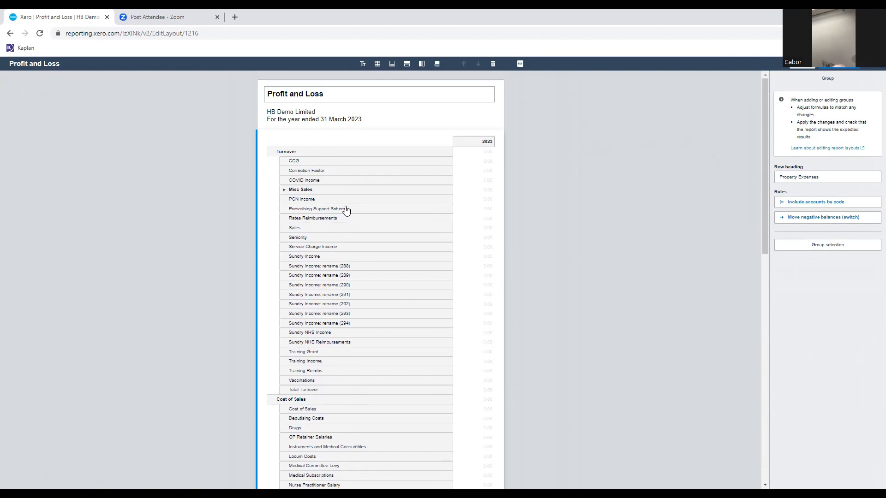
scroll(343, 170, down, 5)
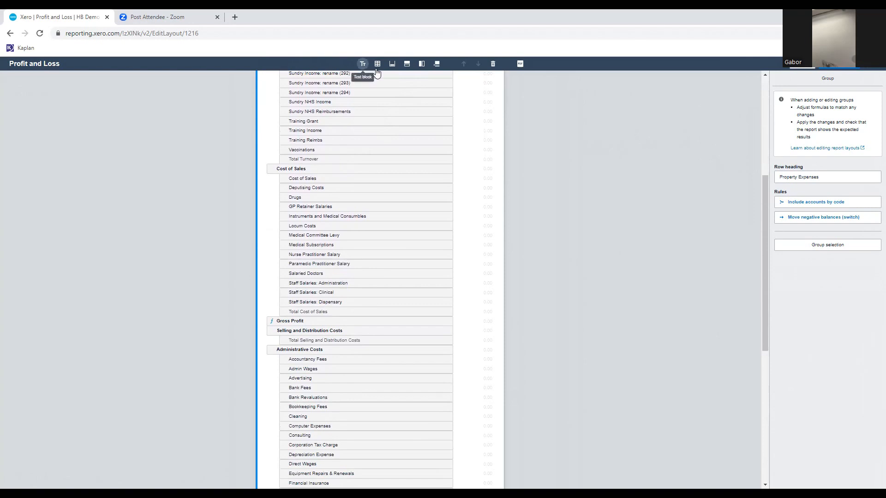
click(407, 66)
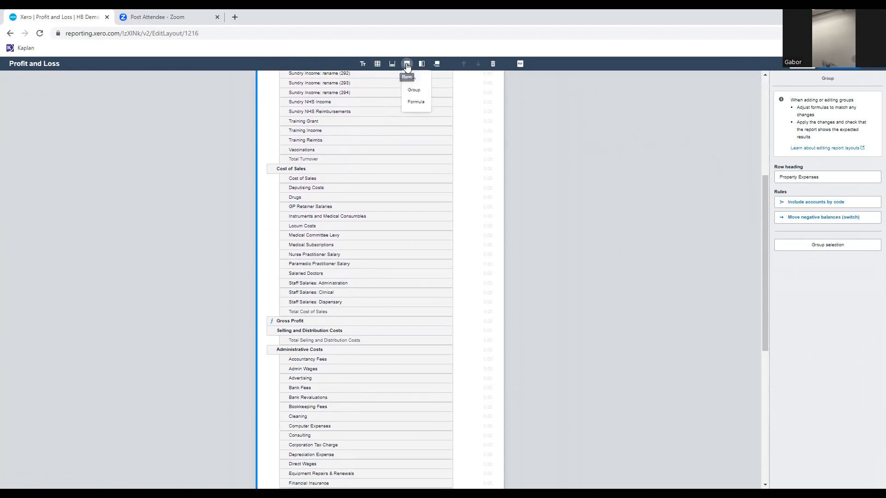
click(416, 105)
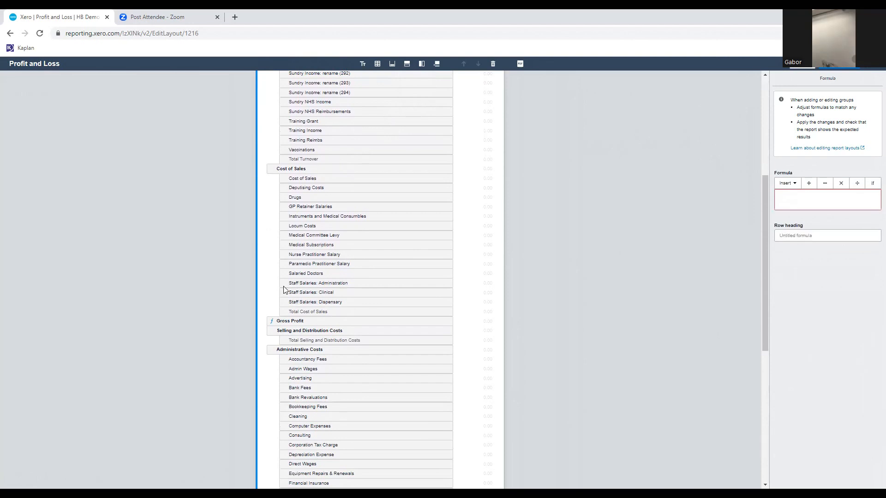
scroll(323, 271, down, 4)
scroll(323, 271, down, 3)
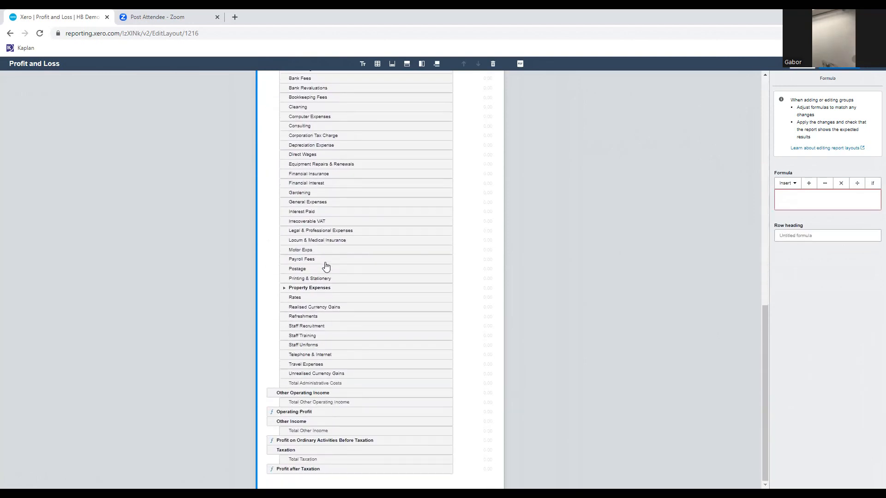
scroll(325, 267, up, 7)
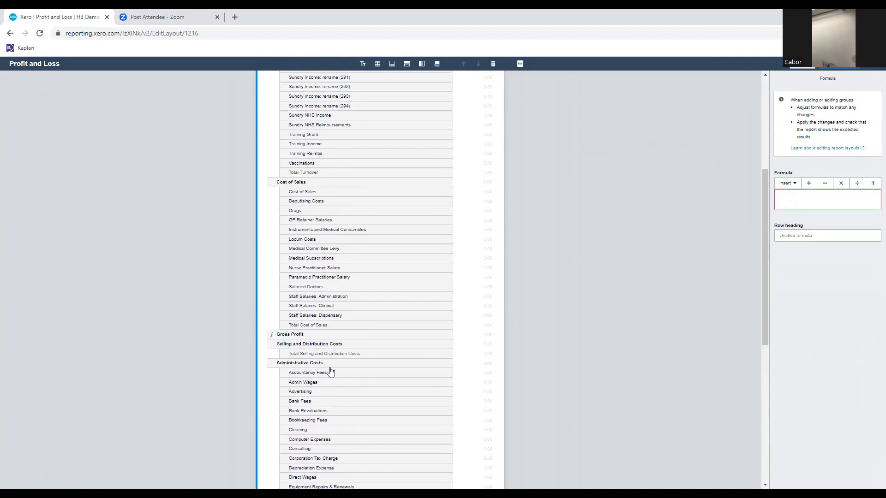
scroll(325, 390, up, 5)
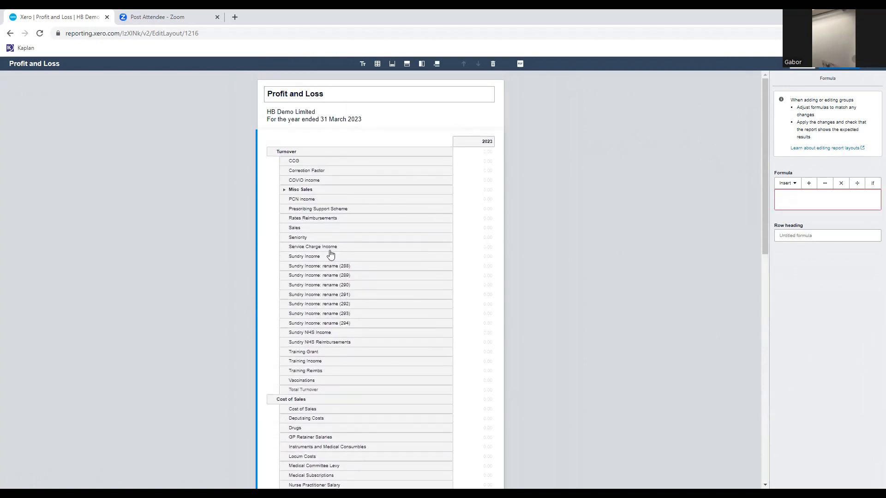
scroll(331, 255, down, 4)
scroll(331, 222, up, 1)
Insert a formula row in Cost of Sales by way of the Drugs row, and move it into the Taxation group above Total Taxation.
click(326, 290)
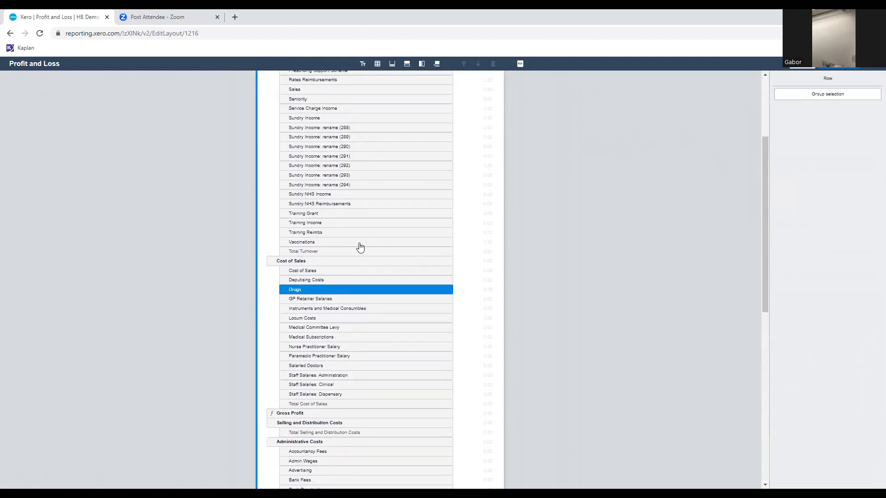
click(406, 64)
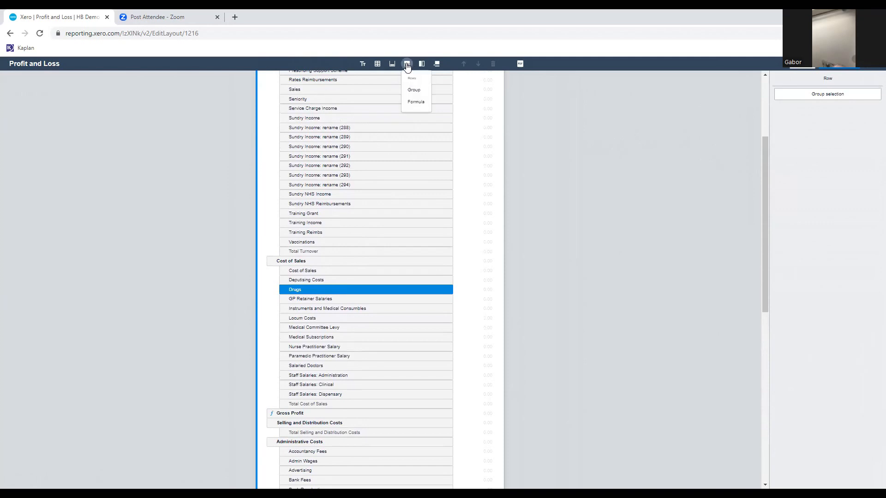
click(415, 102)
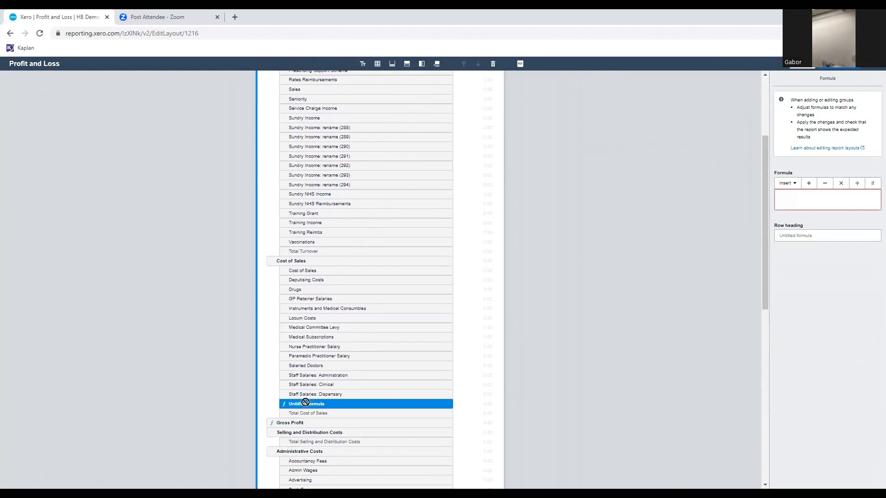
scroll(316, 373, down, 3)
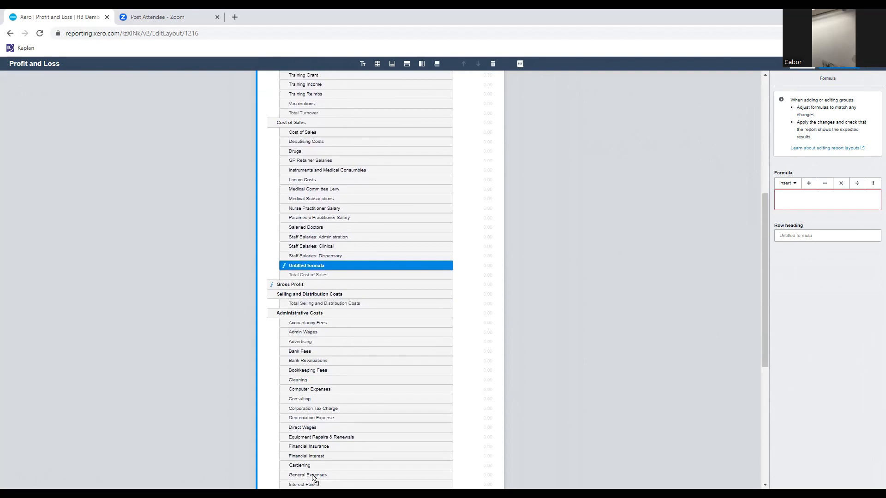
drag(312, 460, 347, 451)
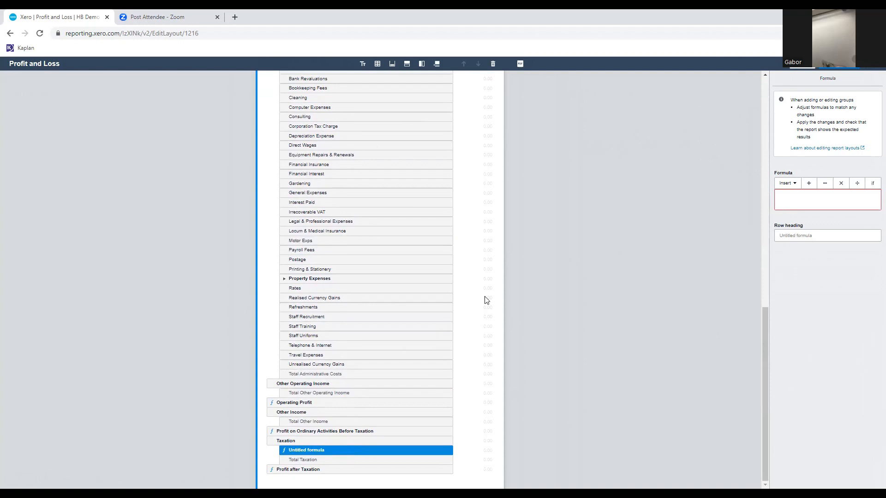
scroll(365, 298, up, 1)
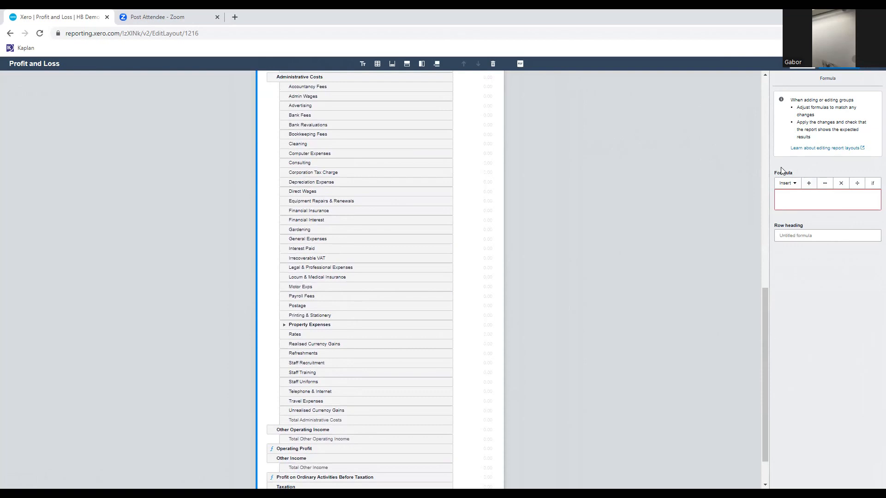
scroll(482, 336, down, 1)
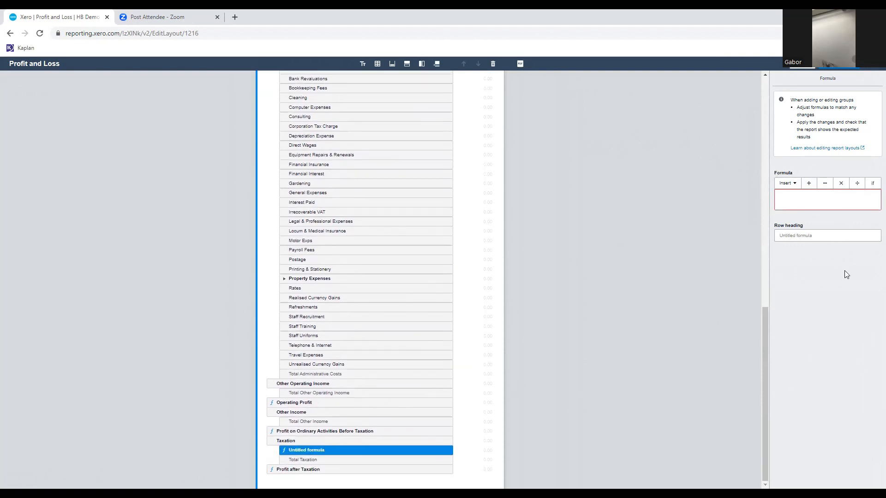
click(800, 198)
click(793, 184)
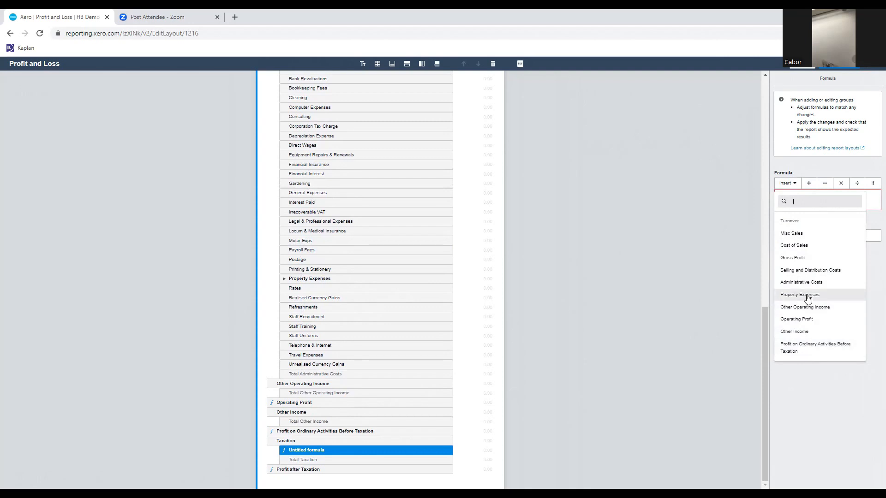
click(804, 169)
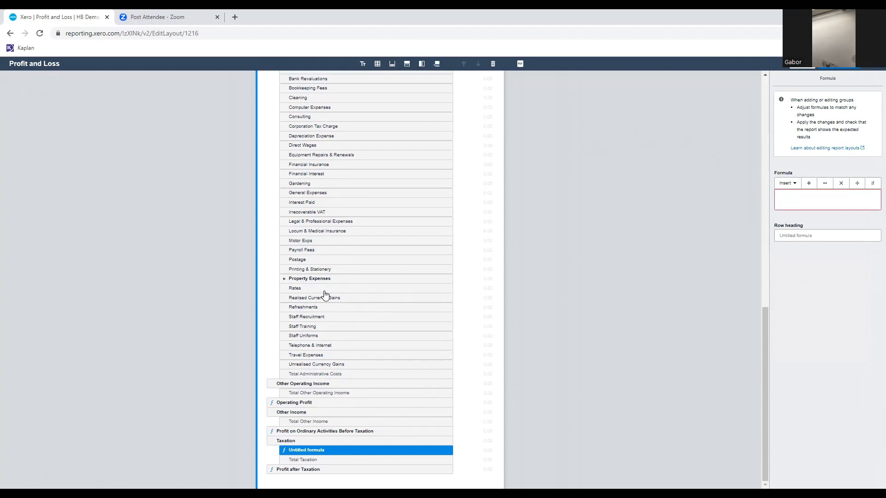
Group the Depreciation Expense row in Administrative Costs under the row heading "Depn" and collapse the group.
click(308, 137)
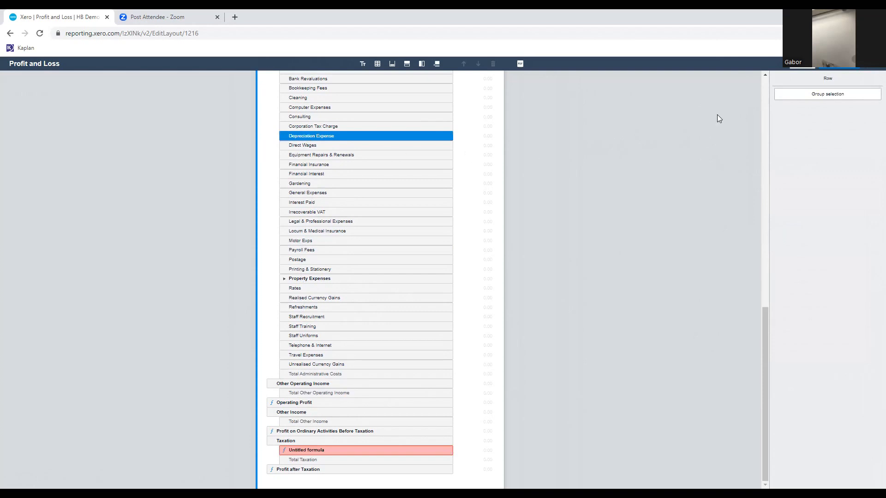
click(815, 98)
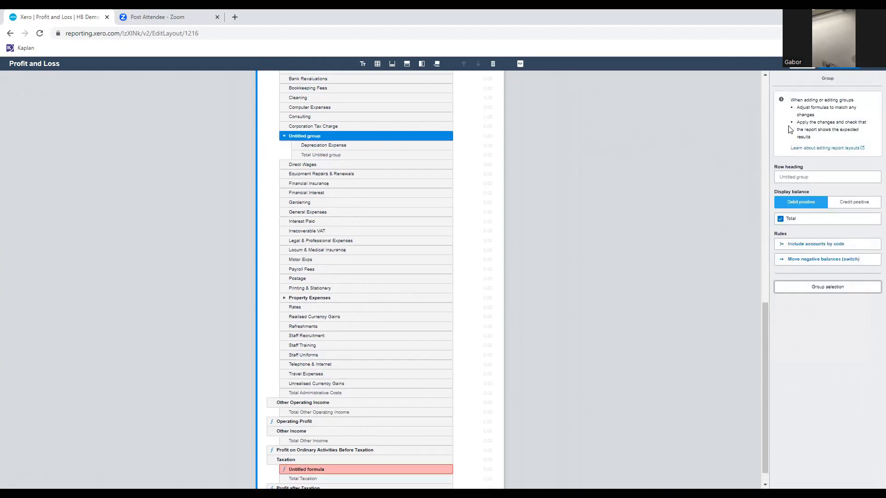
click(802, 178)
text(Depn)
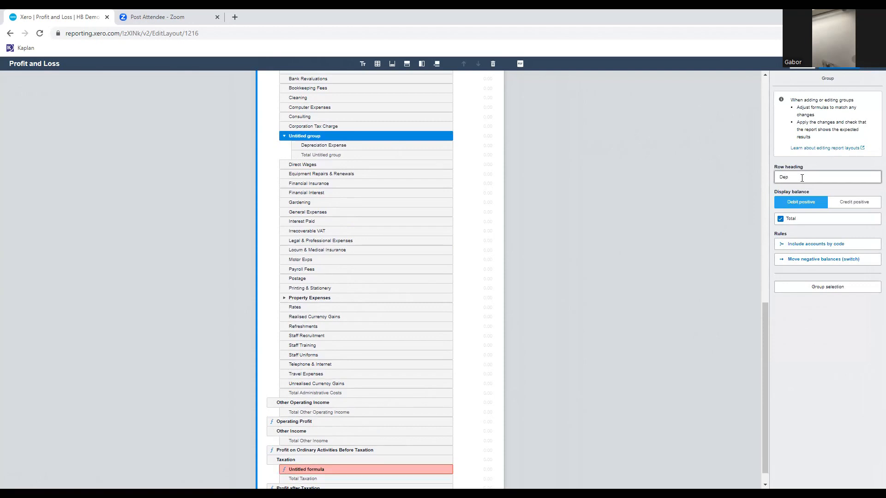
click(284, 136)
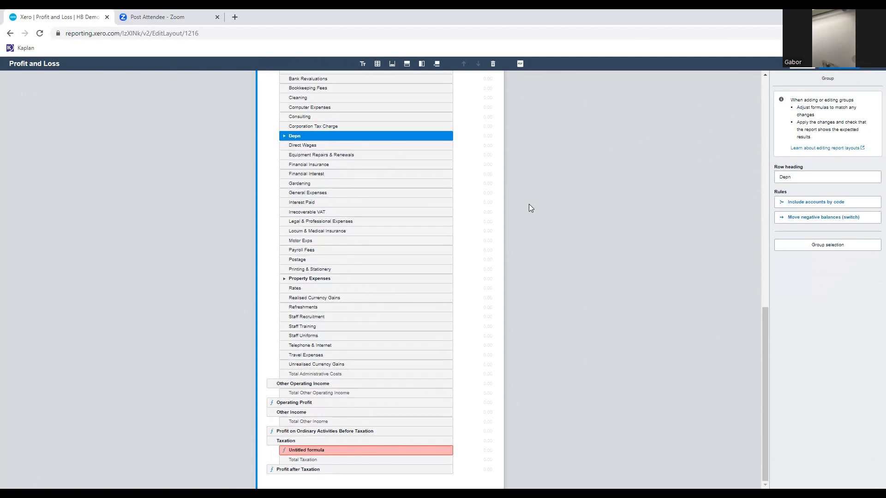
Start the untitled Taxation formula as Profit on Ordinary Activities Before Taxation plus Depn.
click(318, 450)
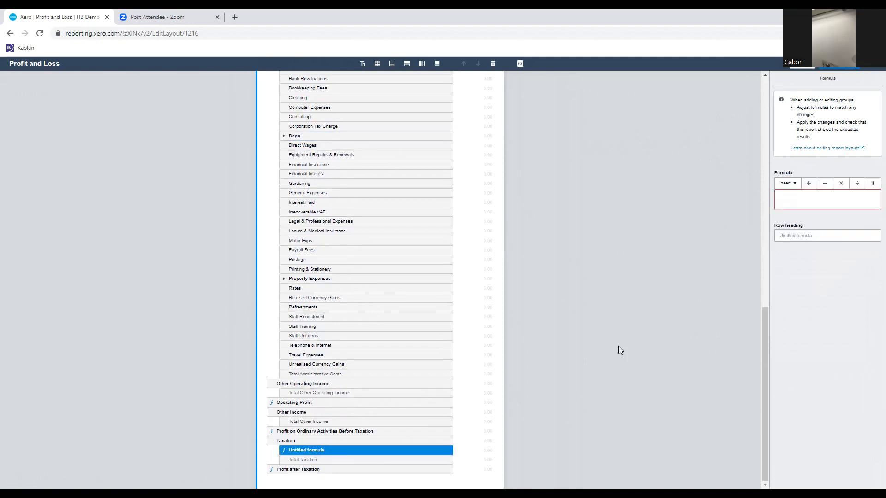
click(788, 195)
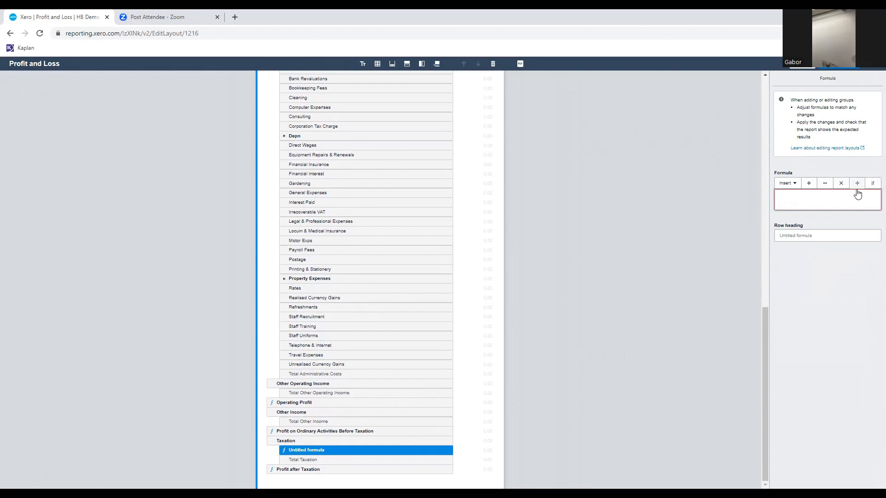
click(795, 184)
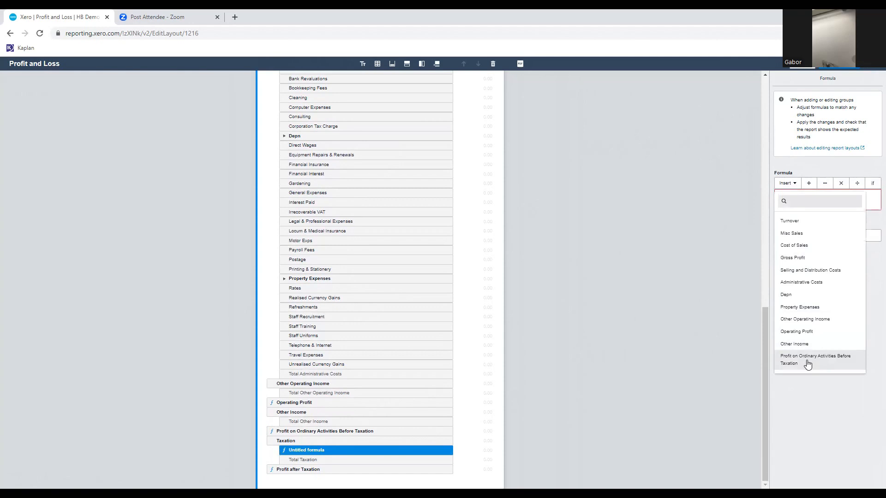
click(807, 364)
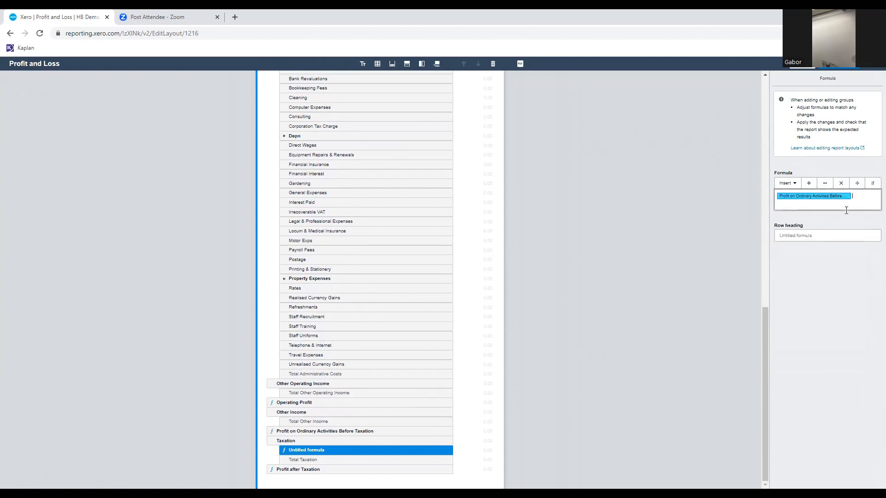
text(+)
click(793, 184)
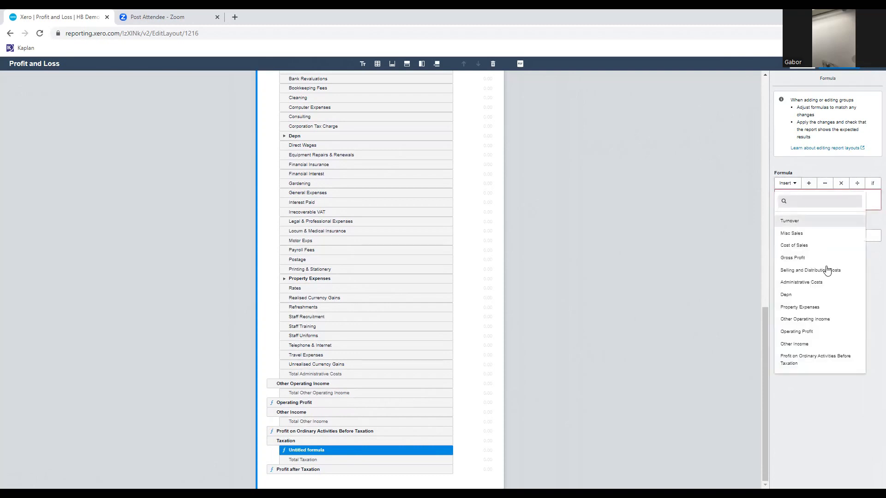
click(791, 294)
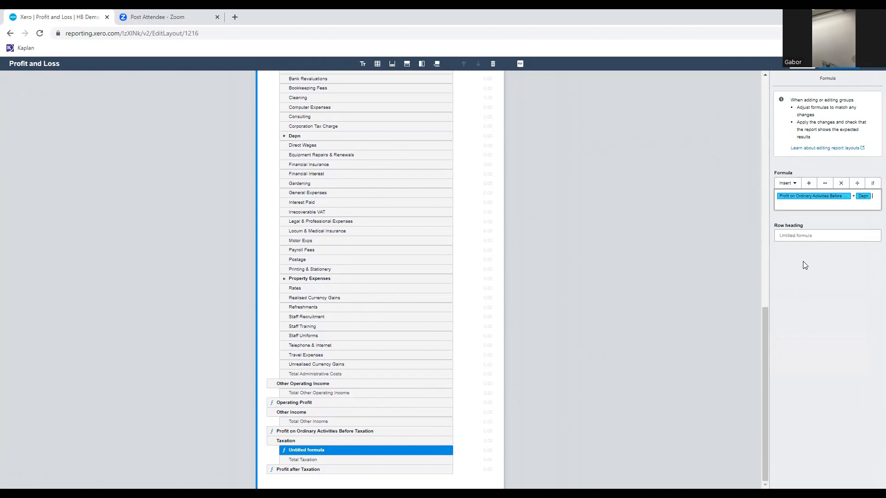
Enclose the formula's sum in parentheses and follow it with /100*19.
text(/100)
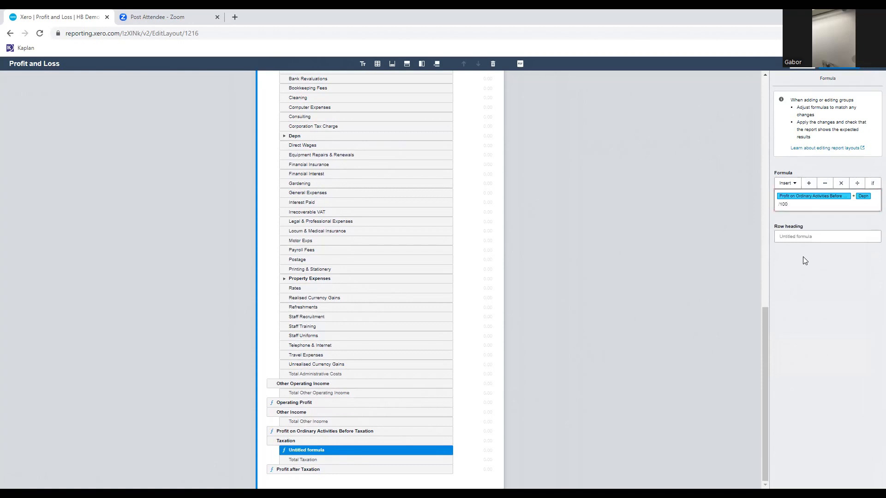
text(*1)
text(9)
text(()
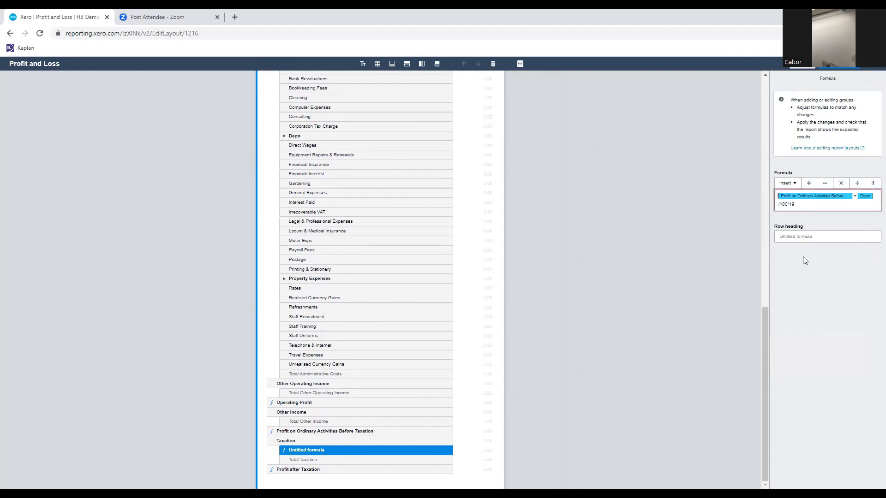
key(Right)
key(Right)
text())
click(593, 301)
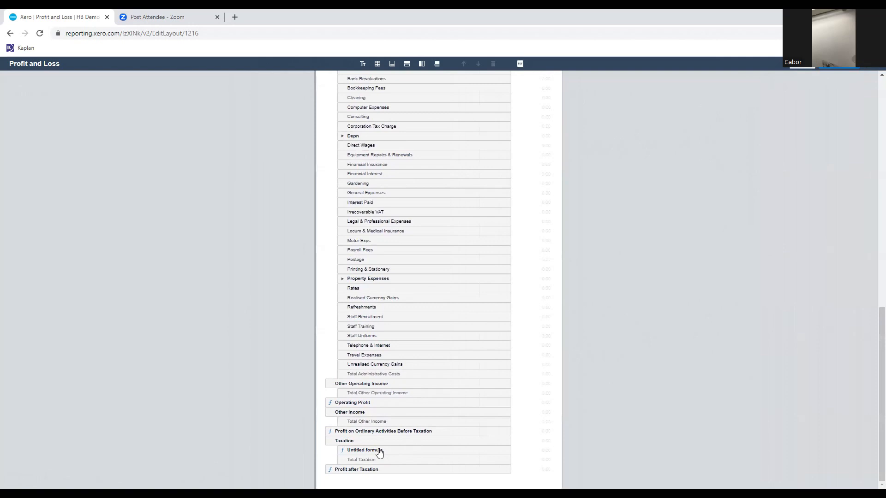
Set the Taxation formula's row heading to "Corporation Tax Provision".
click(818, 238)
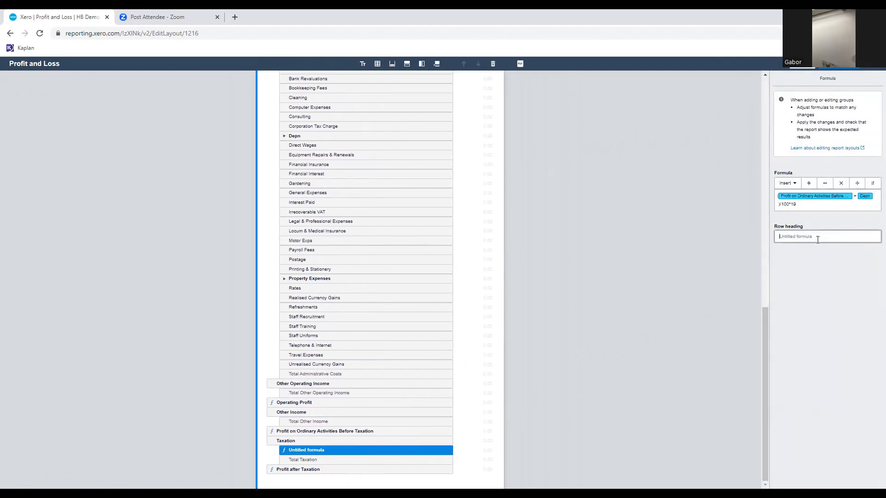
text(Corporation Tax Provision)
click(797, 290)
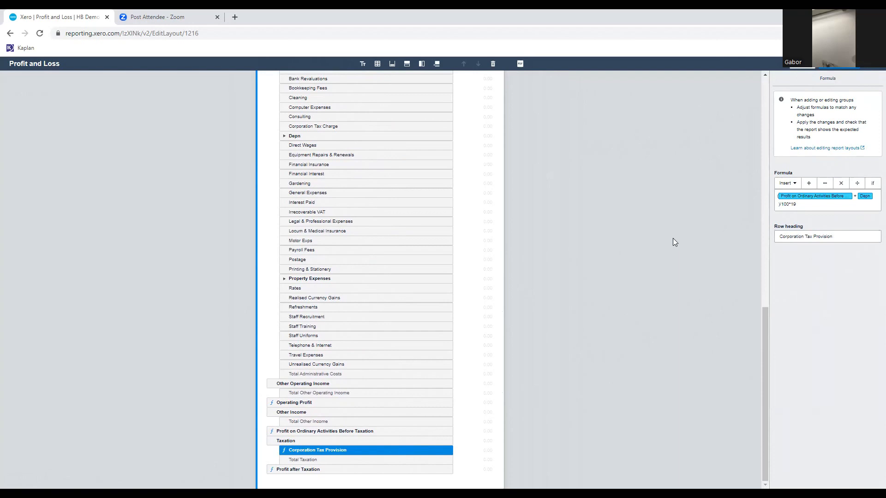
Insert another formula row and move it between Gross Profit and Selling and Distribution Costs.
scroll(360, 340, up, 3)
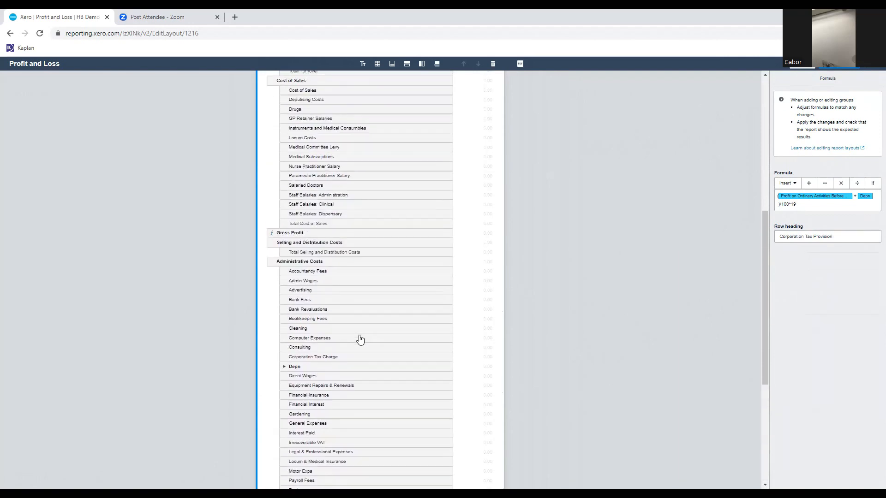
scroll(361, 339, down, 3)
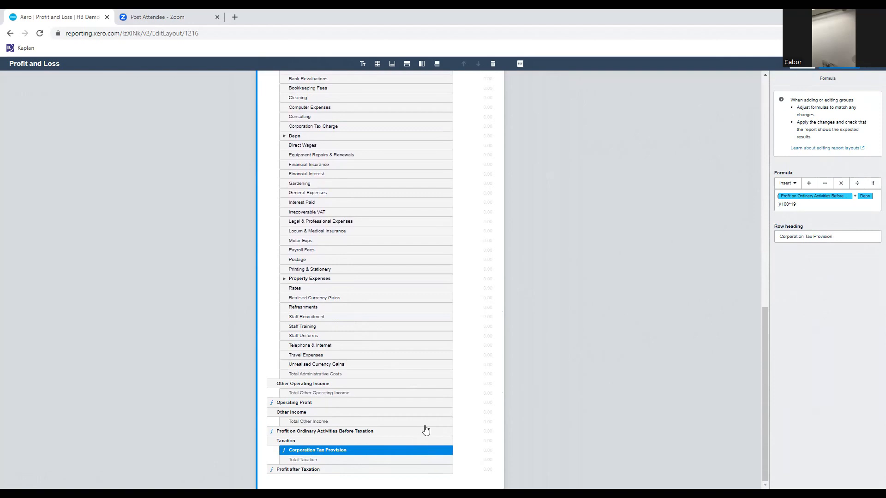
scroll(425, 430, up, 6)
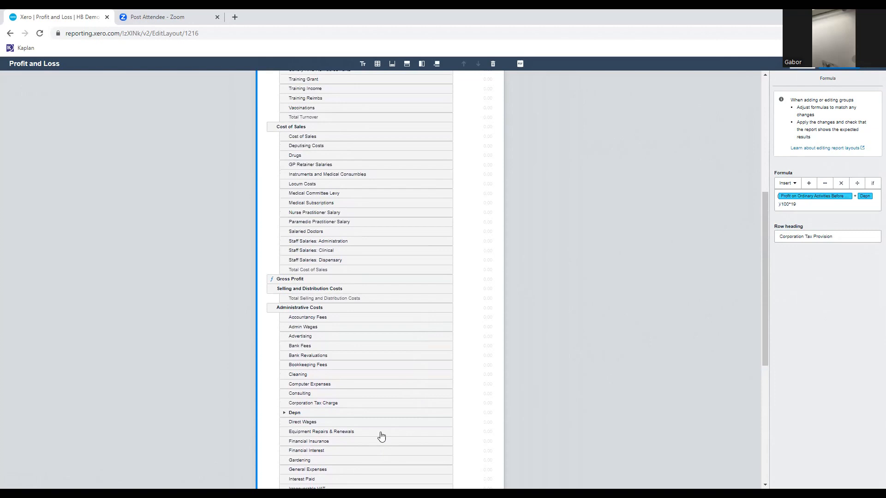
scroll(391, 165, up, 2)
scroll(392, 164, down, 2)
scroll(393, 165, up, 2)
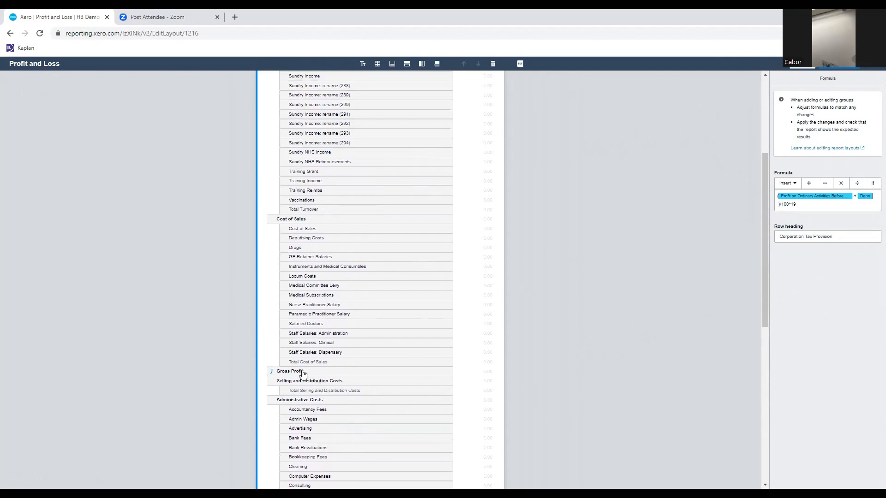
click(406, 64)
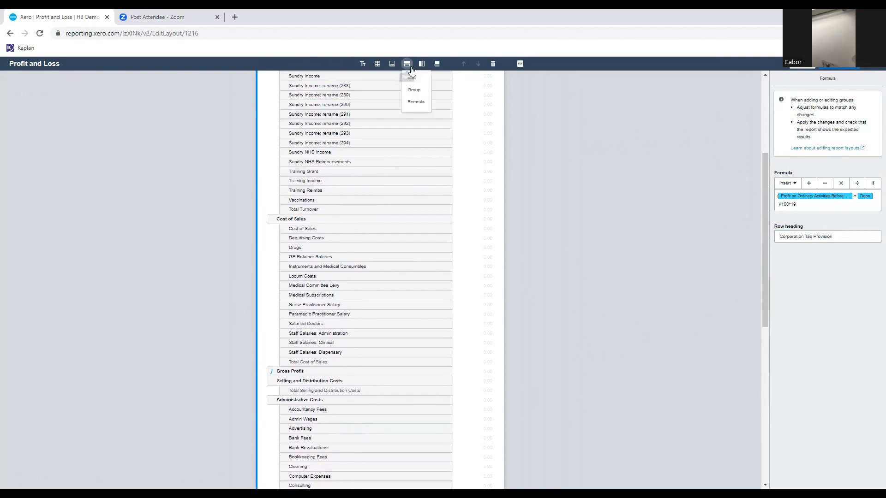
click(416, 102)
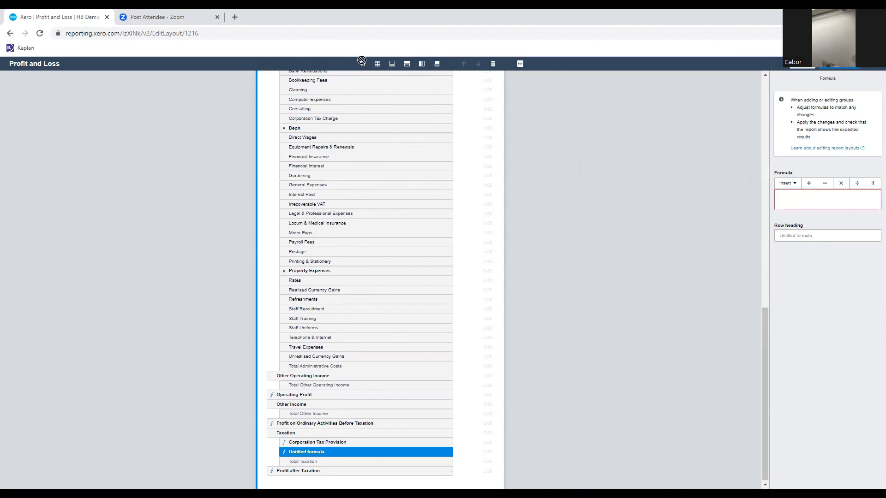
drag(355, 118, 358, 111)
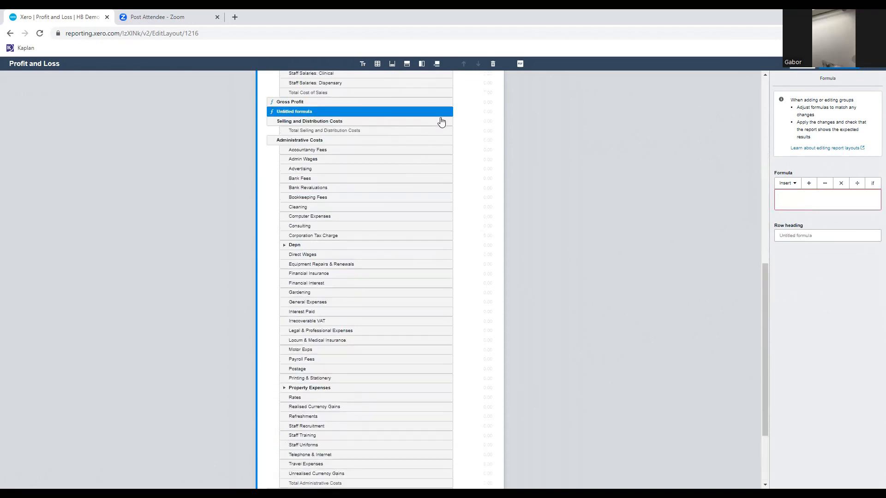
Look over the layout and delete the untitled formula row below Gross Profit.
scroll(441, 121, up, 3)
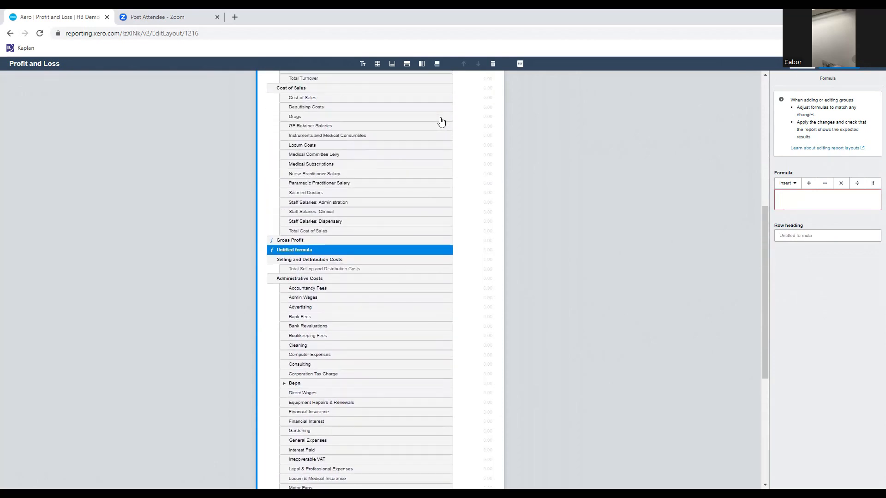
scroll(441, 121, up, 7)
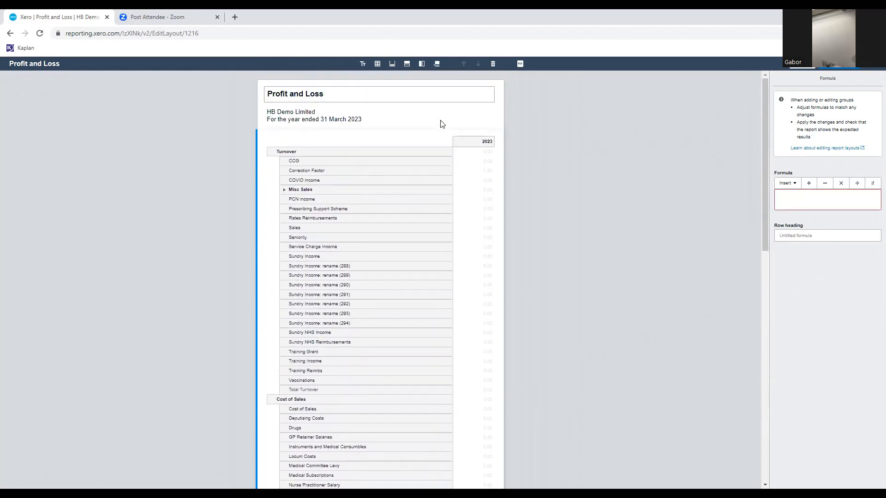
scroll(441, 124, down, 3)
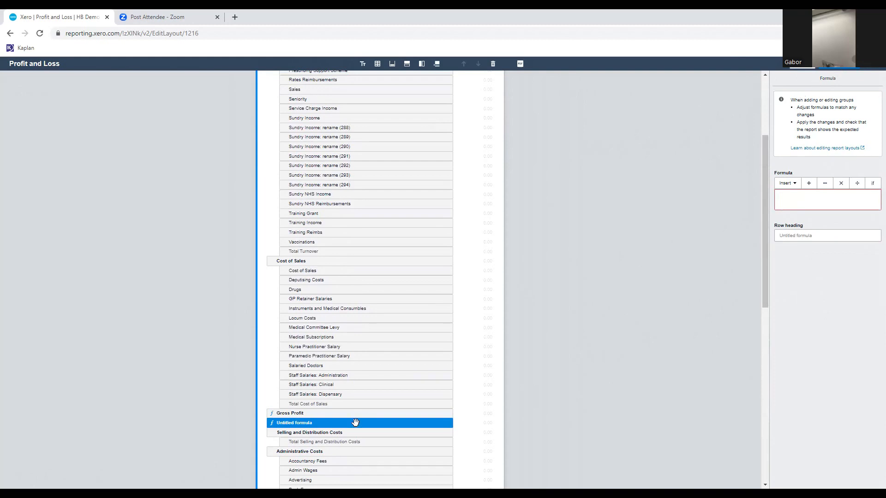
click(492, 65)
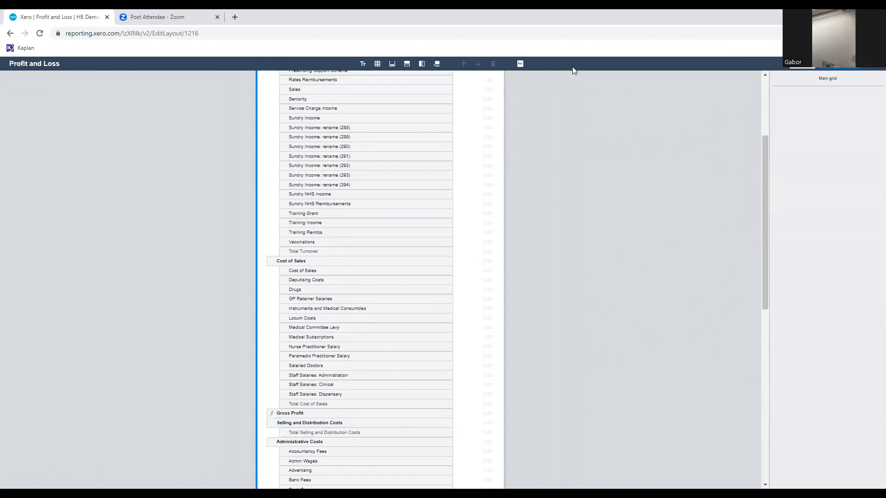
Try to save the edited Profit and Loss layout and return to the layout editor.
click(842, 70)
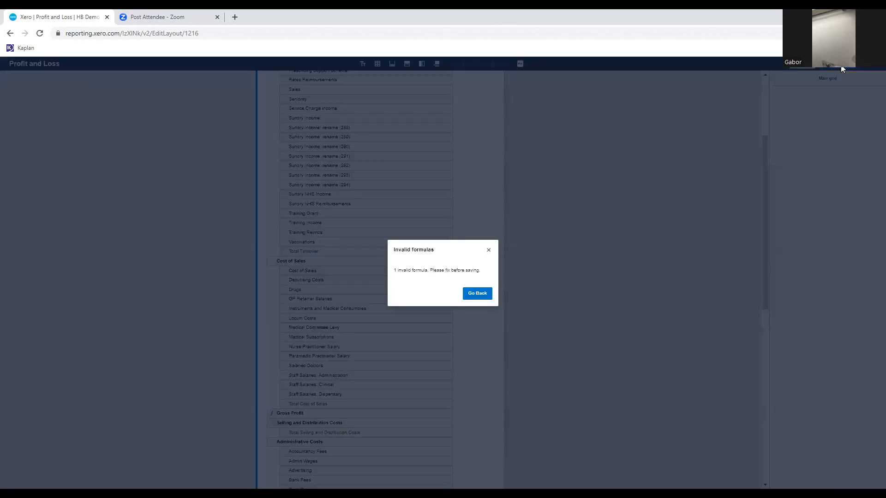
click(473, 298)
Examine the layout rows from Turnover down to Profit after Taxation for an invalid formula.
scroll(452, 307, down, 9)
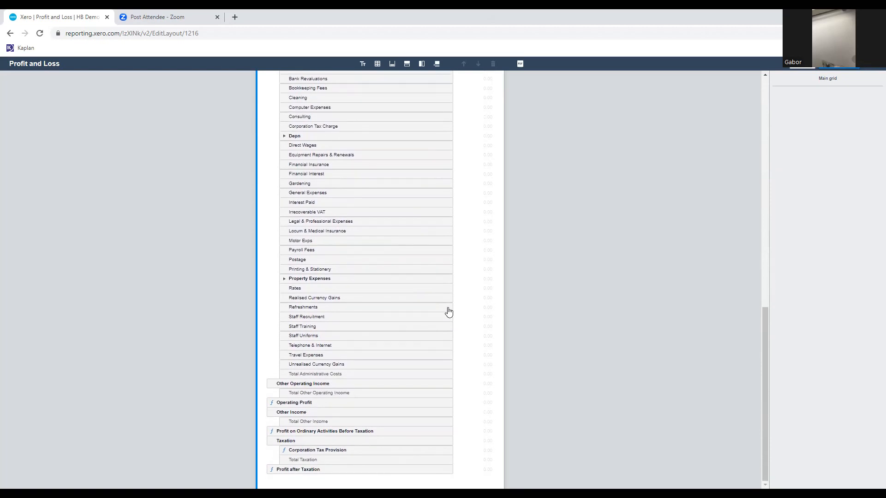
scroll(448, 312, up, 15)
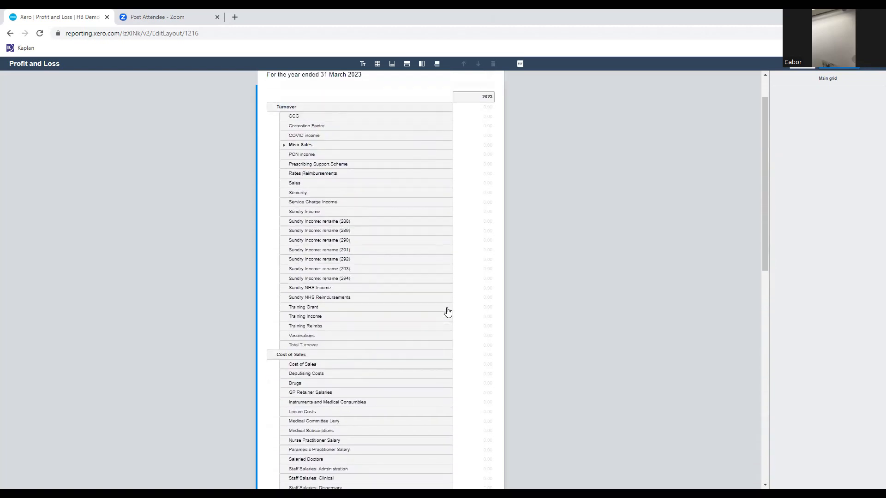
scroll(387, 268, down, 3)
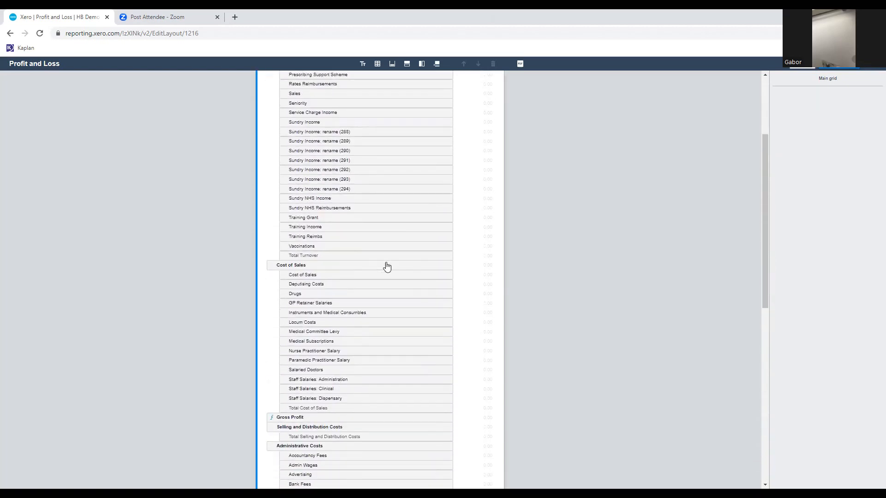
scroll(386, 268, down, 6)
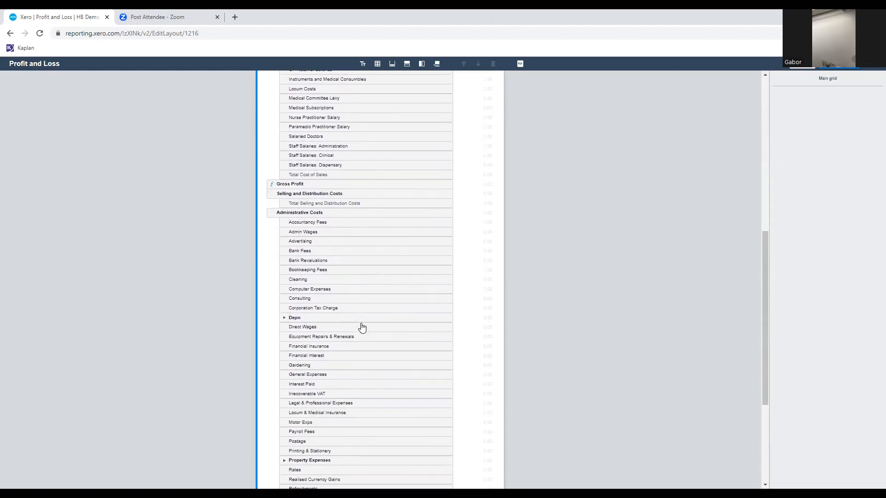
scroll(362, 328, down, 2)
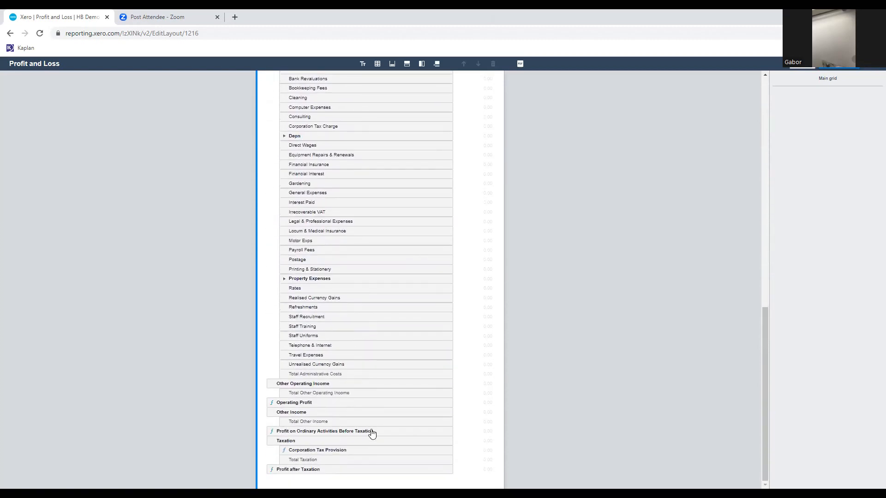
scroll(340, 450, up, 8)
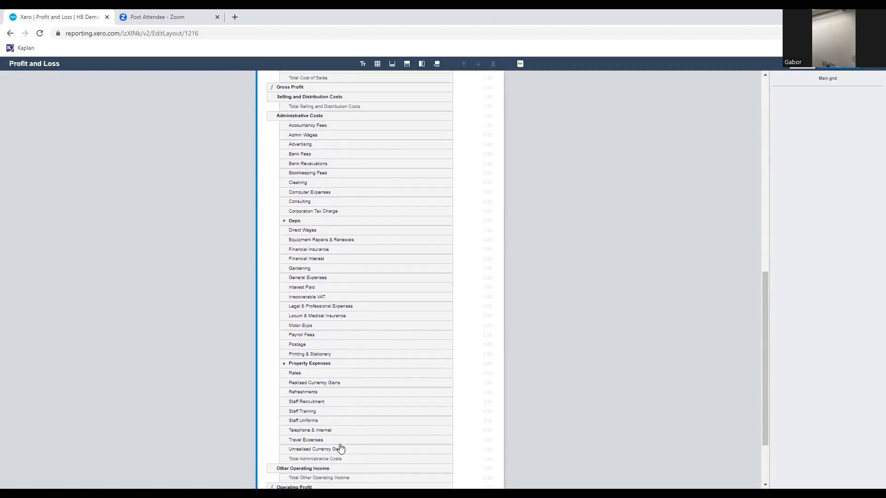
scroll(384, 281, up, 5)
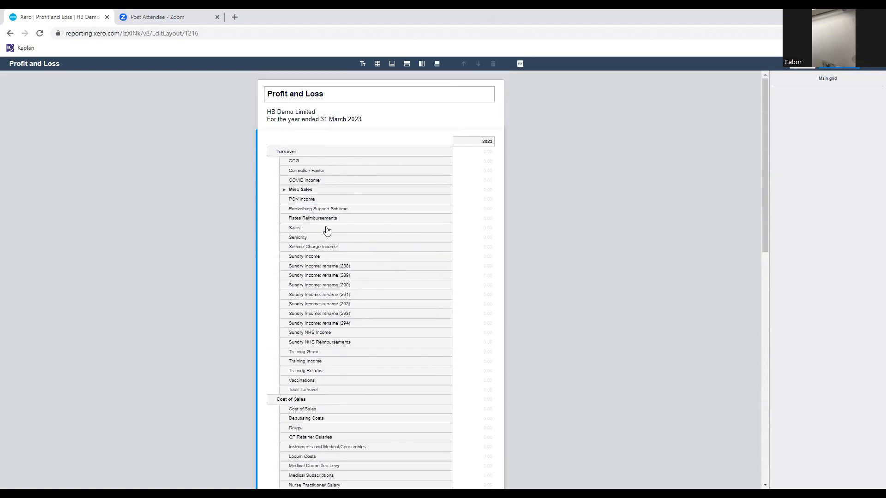
scroll(327, 230, down, 5)
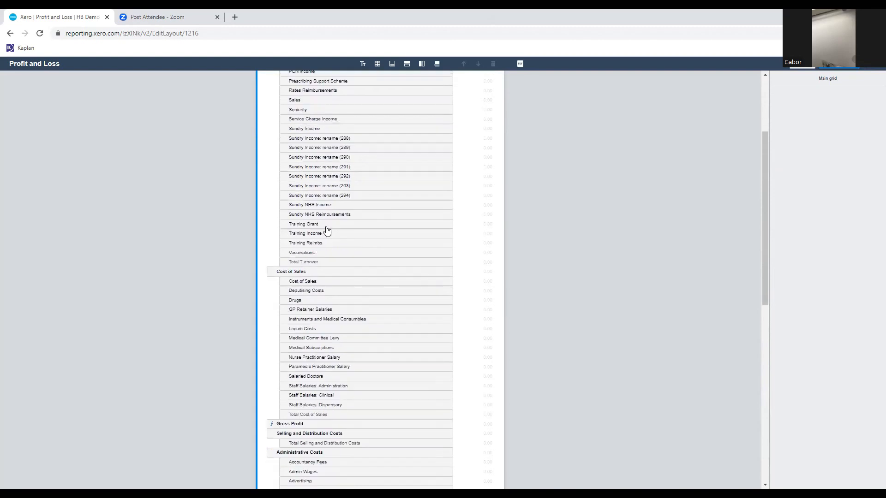
scroll(327, 230, down, 2)
scroll(319, 291, down, 2)
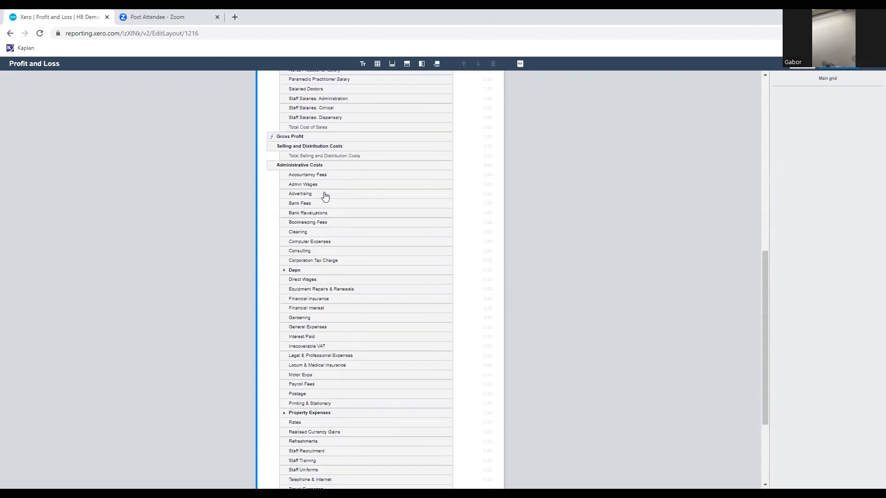
scroll(323, 245, down, 1)
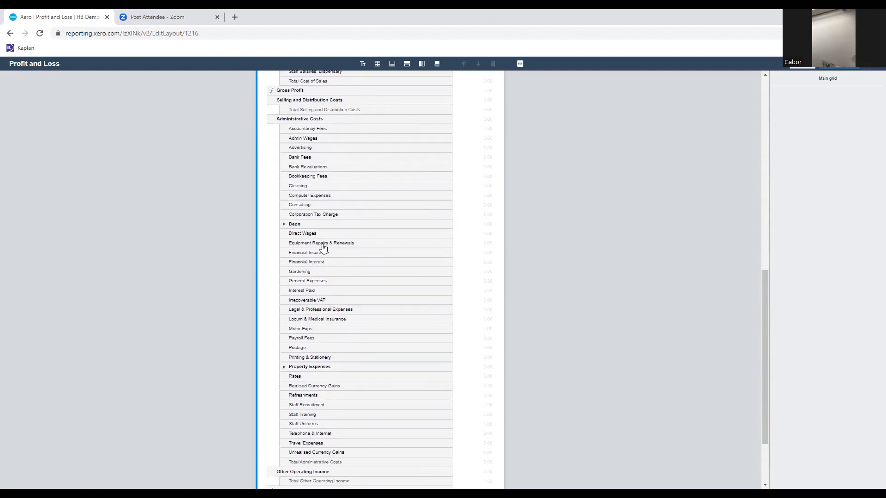
scroll(343, 323, down, 2)
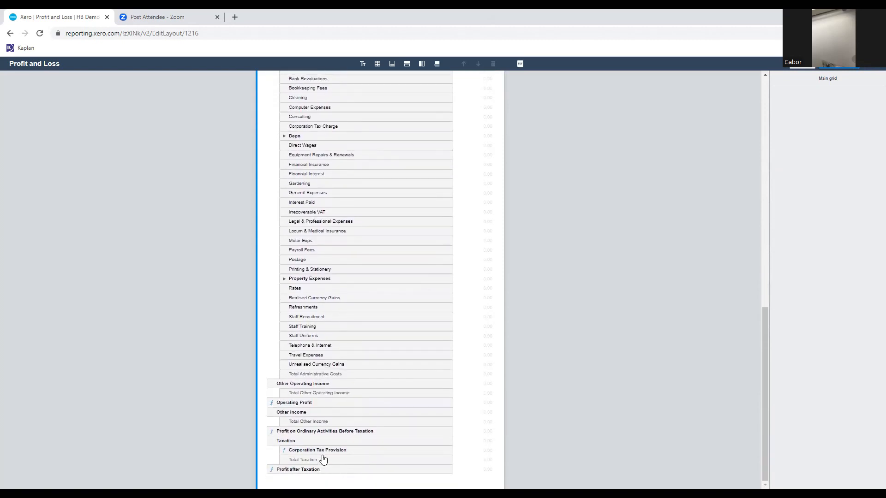
scroll(343, 443, up, 1)
scroll(343, 444, up, 15)
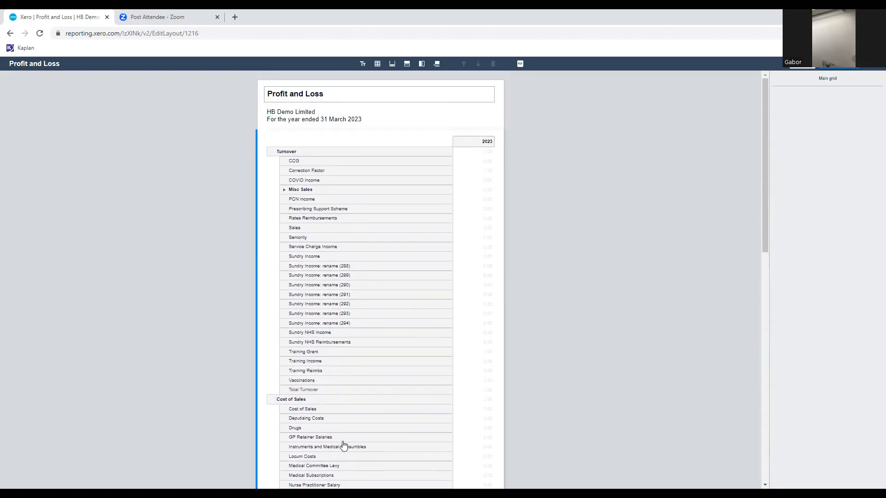
Try again to save the layout and recheck the formula rows throughout the report.
click(837, 68)
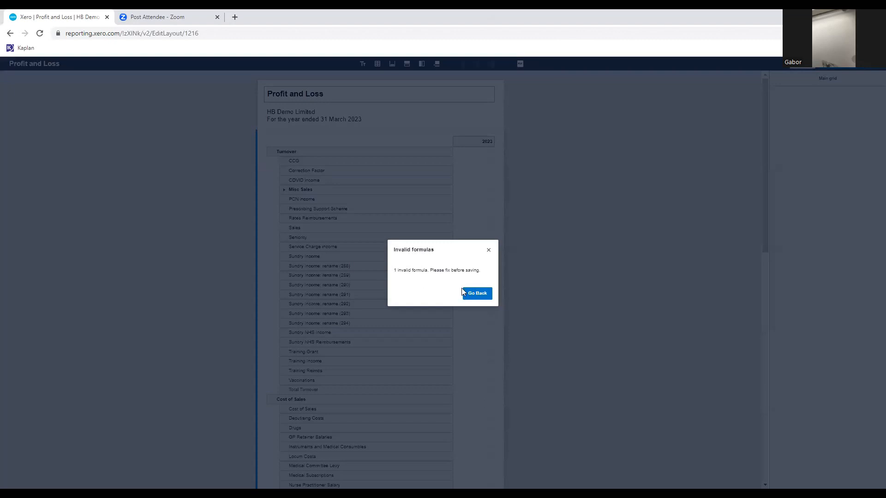
click(478, 294)
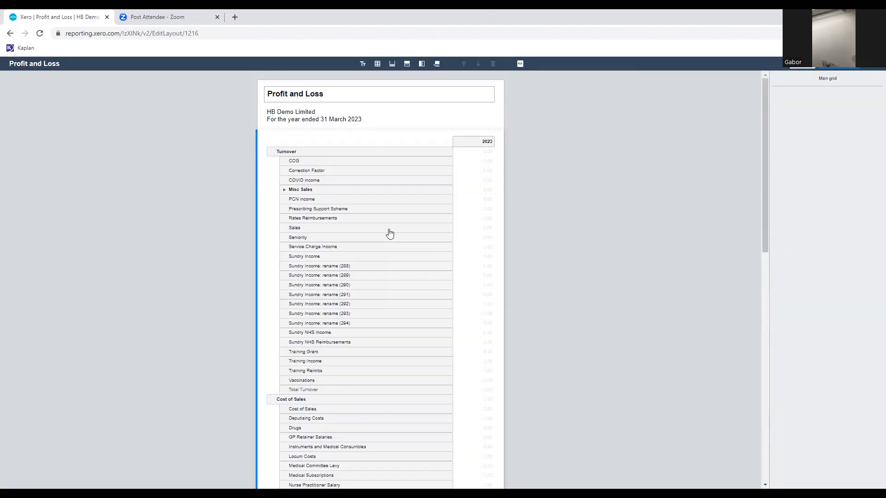
scroll(319, 200, down, 4)
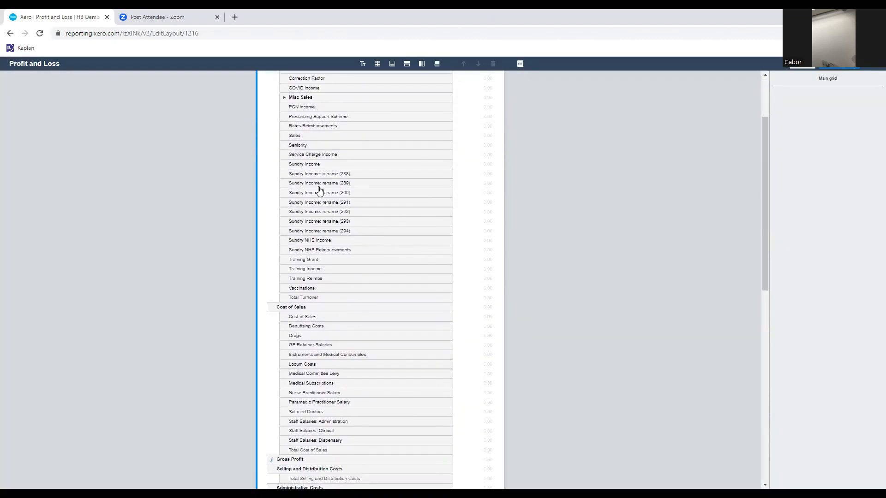
scroll(319, 190, down, 4)
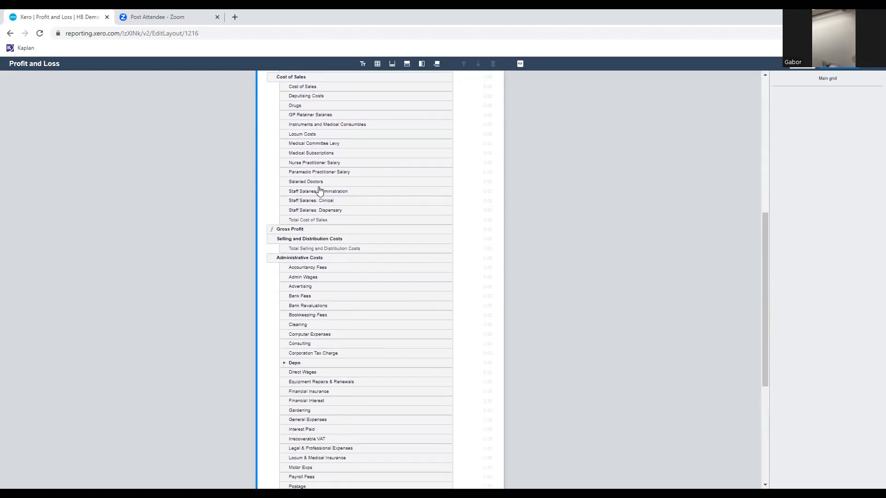
scroll(319, 190, down, 1)
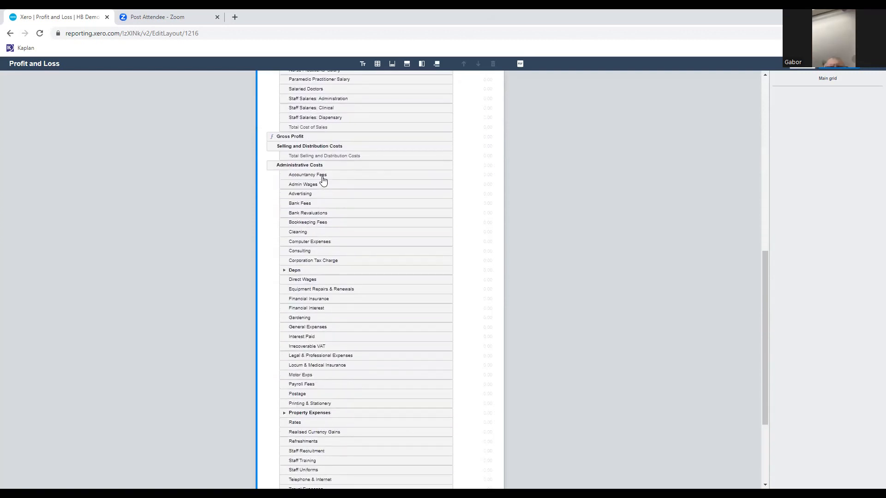
scroll(323, 181, down, 1)
scroll(323, 181, down, 2)
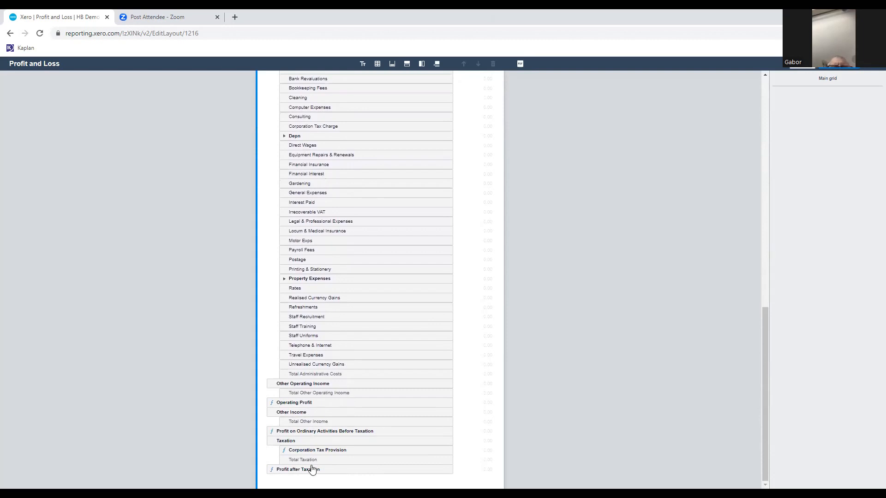
scroll(349, 457, up, 20)
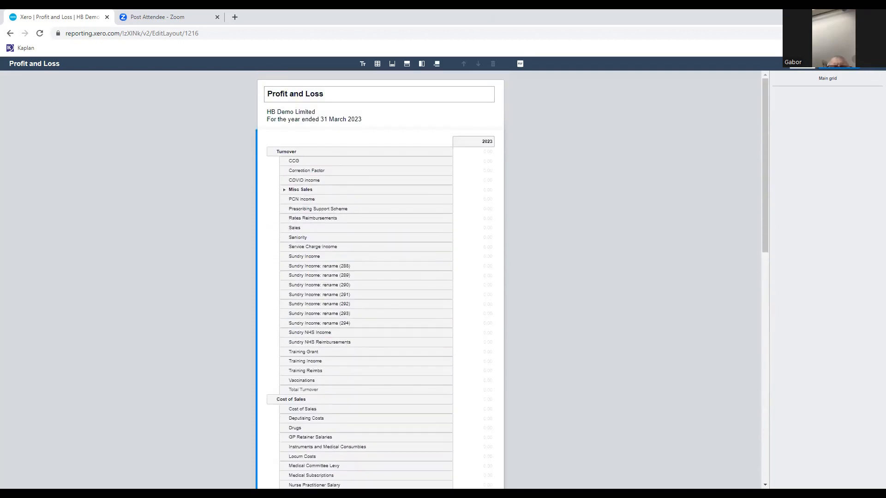
Discard all layout changes and reopen the Profit and Loss layout for editing.
click(802, 68)
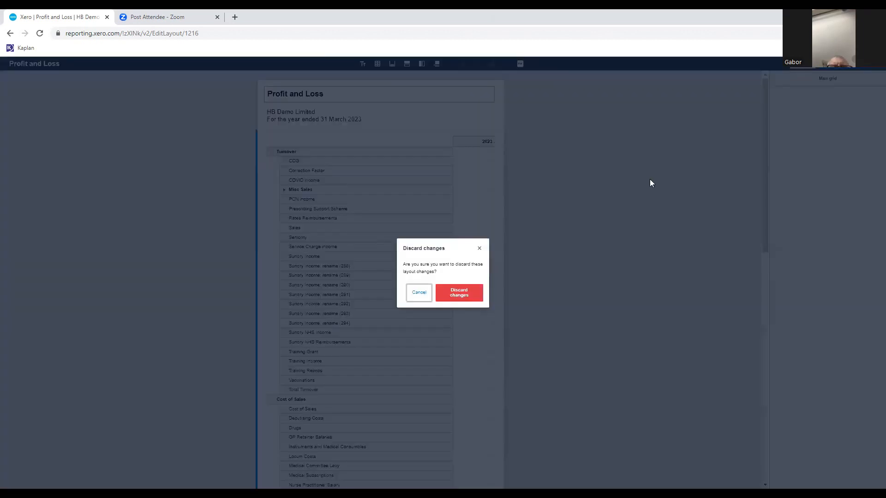
click(459, 293)
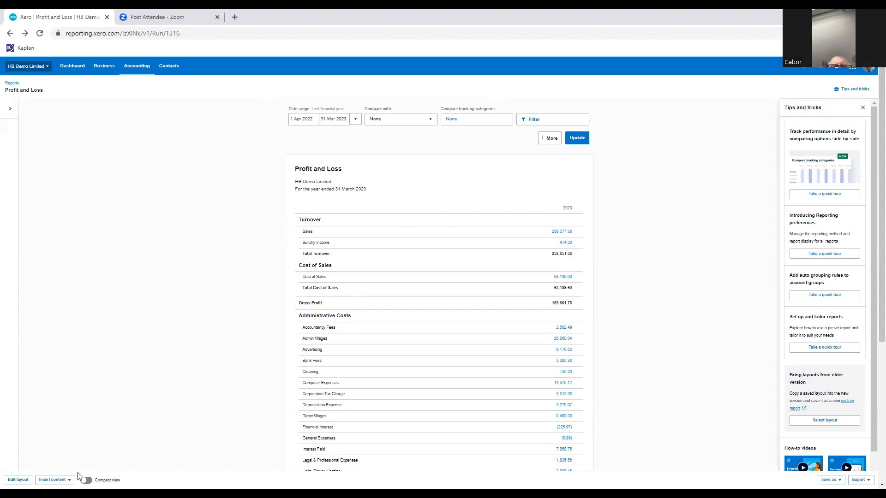
click(20, 479)
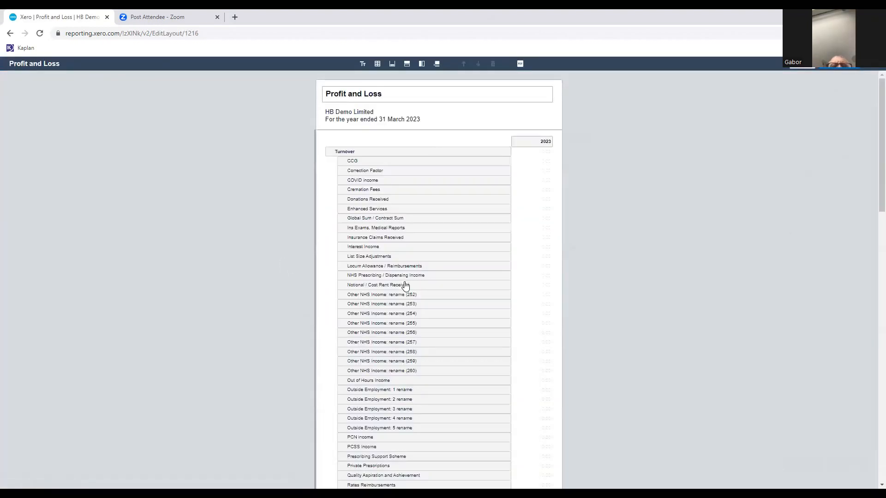
Insert a new formula row and move it into the Taxation group above Total Taxation.
scroll(419, 272, down, 10)
scroll(420, 272, down, 9)
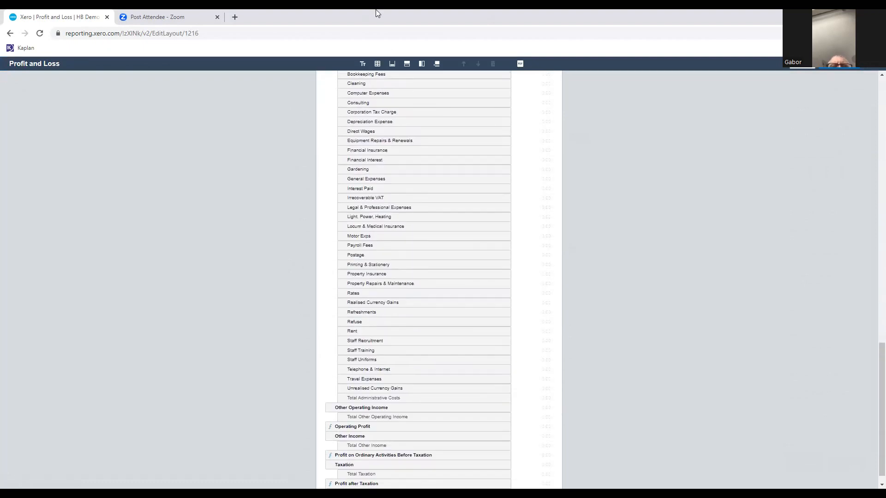
click(406, 63)
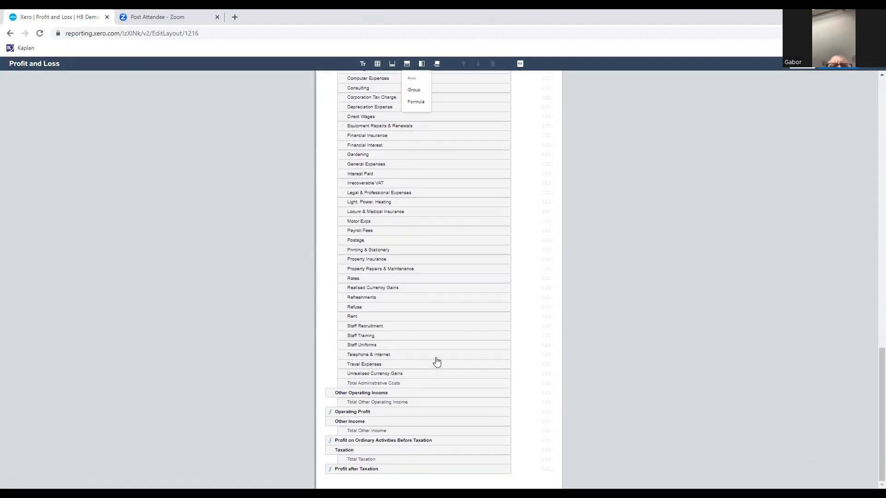
click(415, 102)
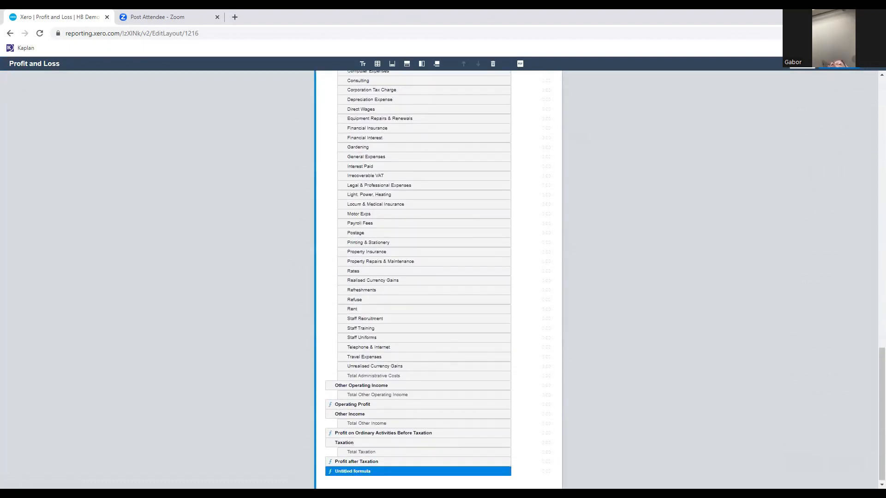
drag(357, 473, 359, 453)
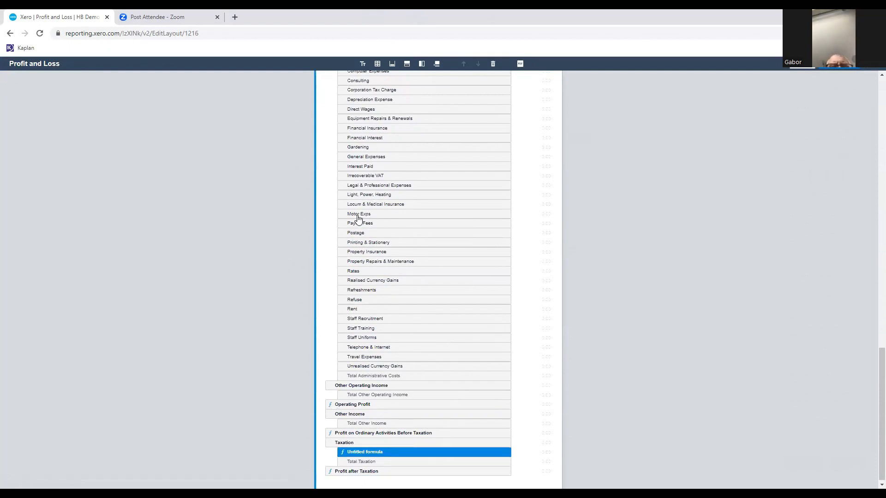
Group the Depreciation Expense row under the row heading "Depn" and collapse the group.
scroll(359, 220, up, 1)
click(358, 145)
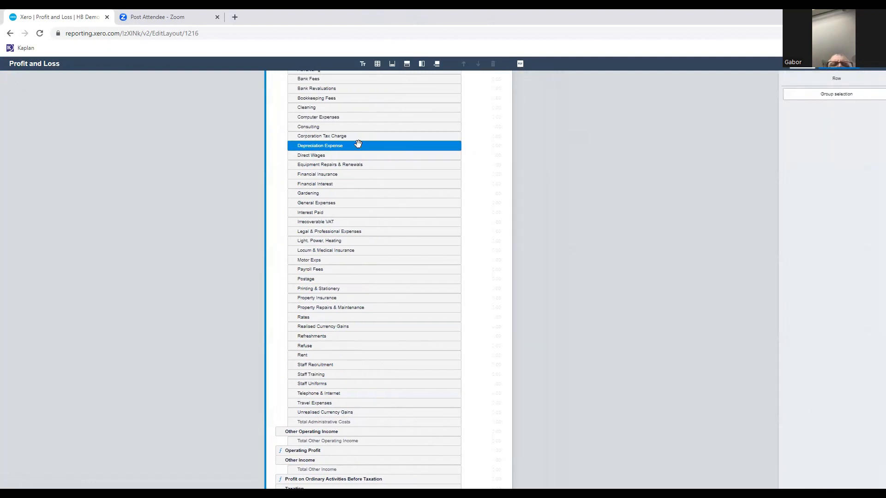
click(806, 96)
click(808, 178)
text(Depr)
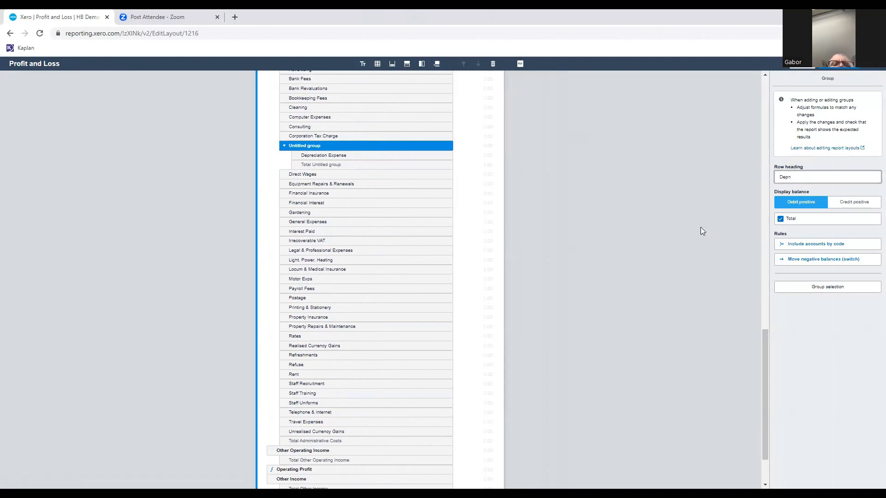
click(347, 152)
click(343, 147)
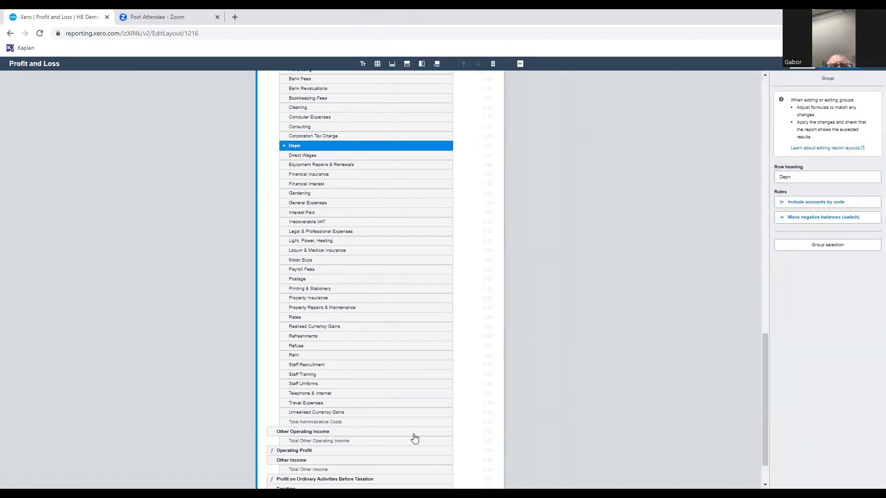
Start the untitled Taxation formula with Profit on Ordinary Activities Before Taxation followed by a plus sign.
scroll(413, 440, down, 2)
click(372, 450)
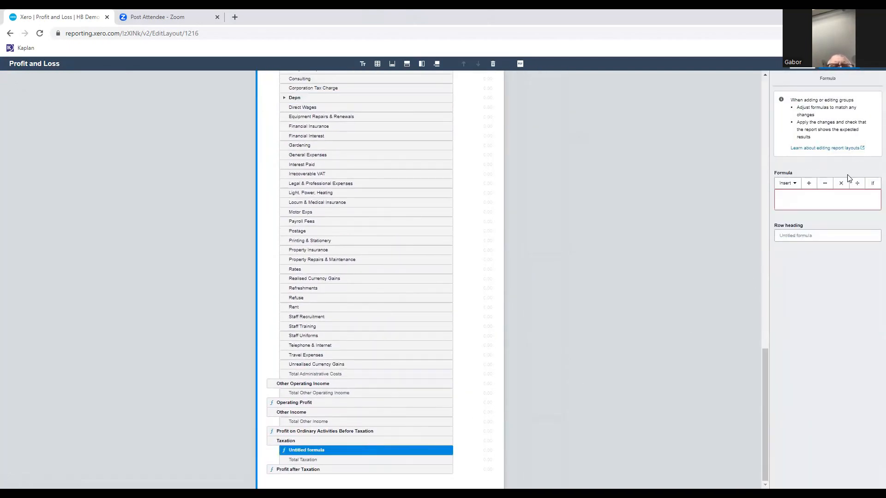
click(787, 183)
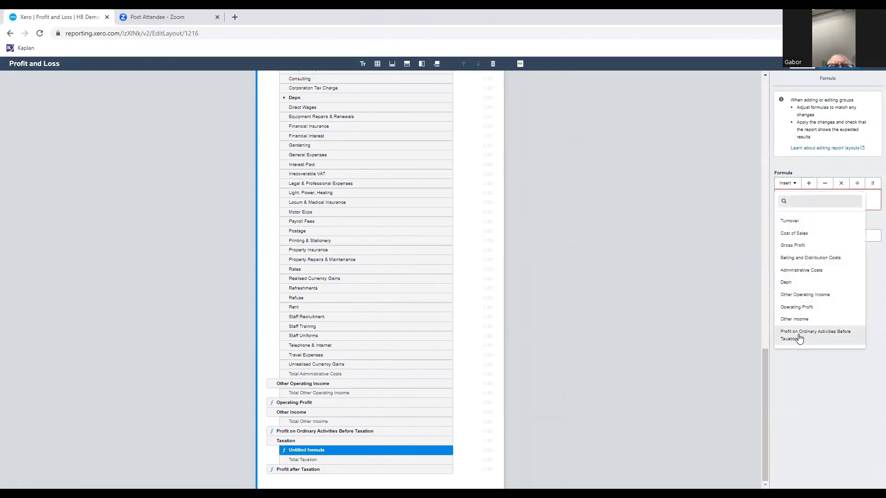
click(796, 336)
click(865, 194)
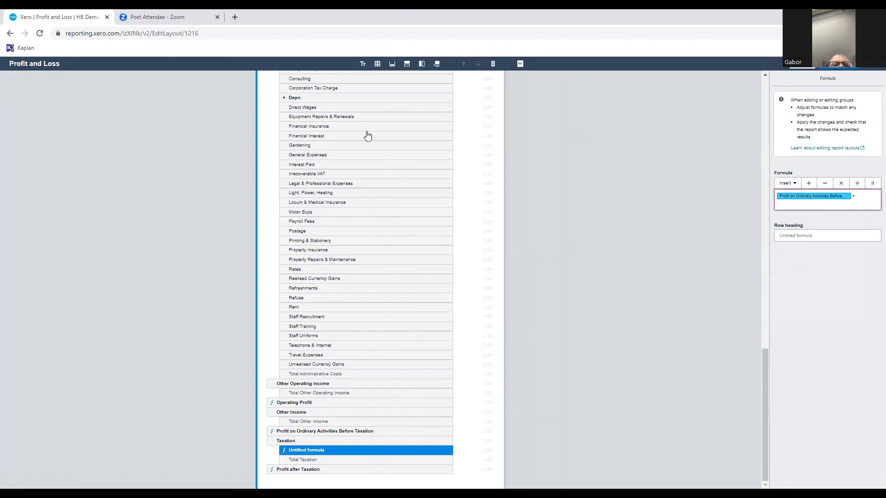
Complete the untitled Taxation formula by adding Depn, bracketing the sum and appending /100*19.
click(298, 98)
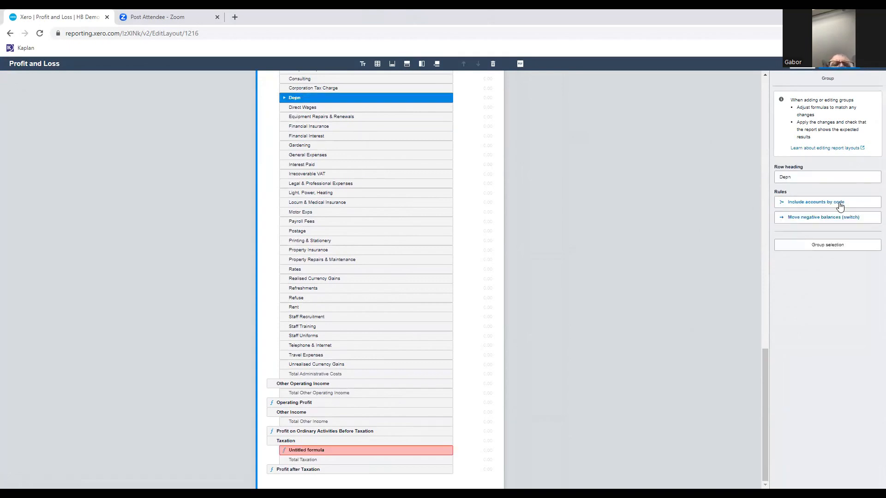
click(811, 178)
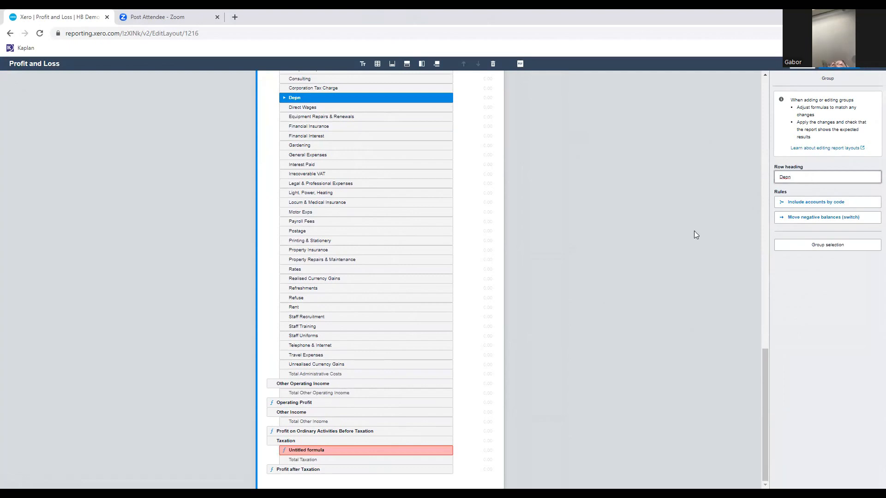
click(323, 450)
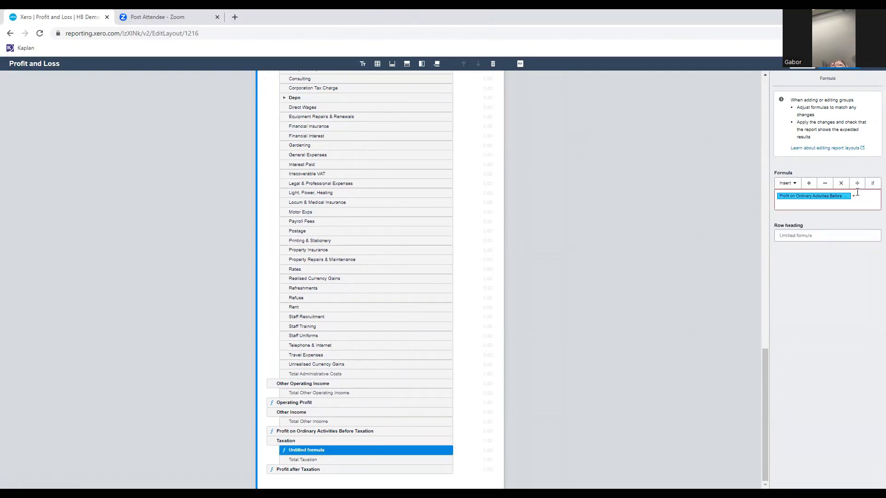
click(787, 183)
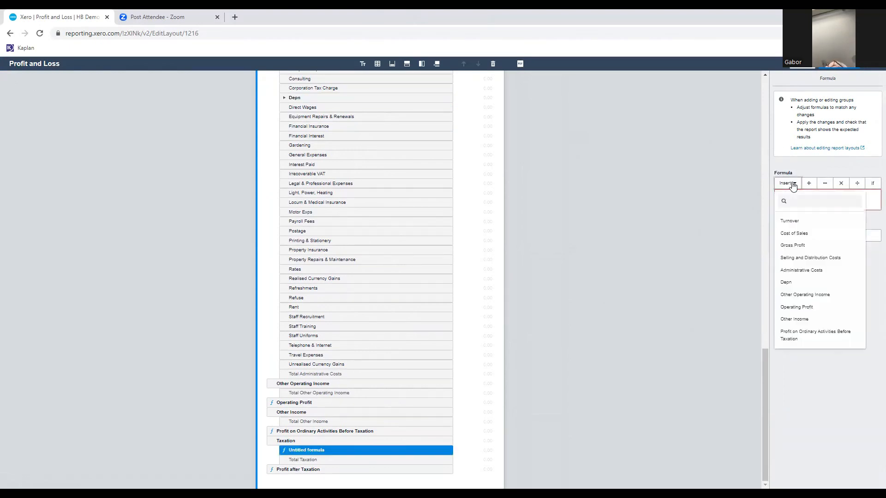
click(786, 282)
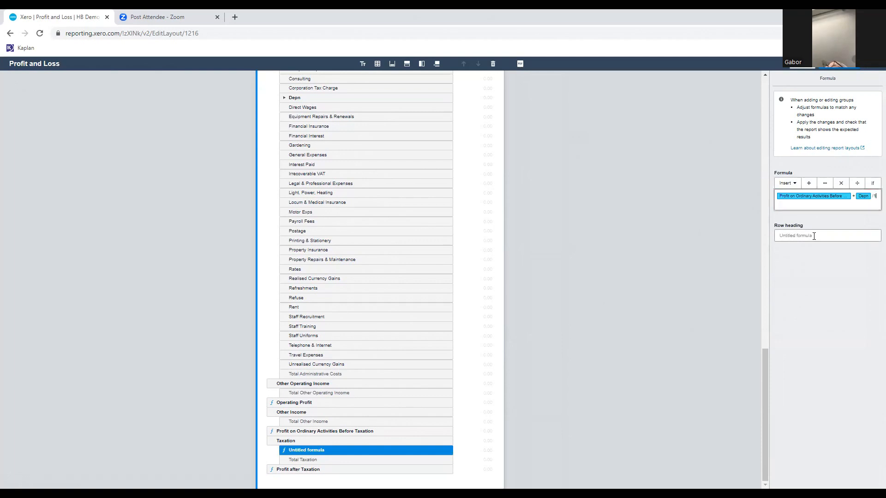
text(/100*19)
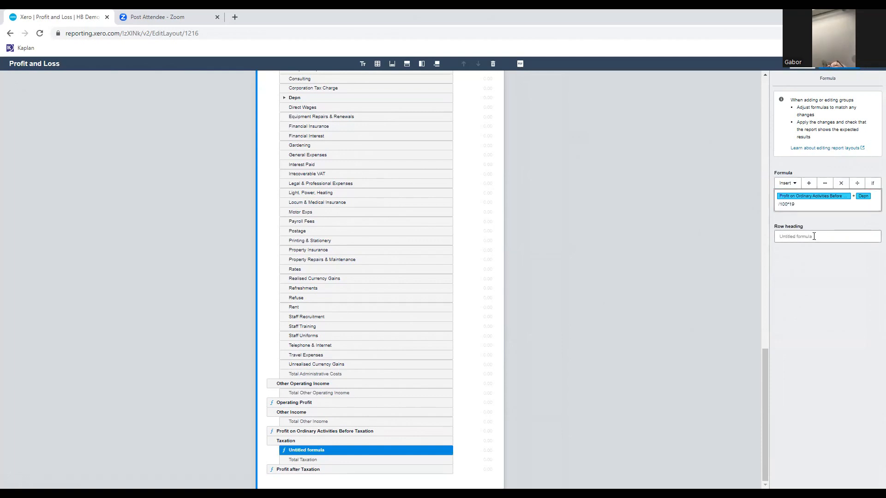
text(()
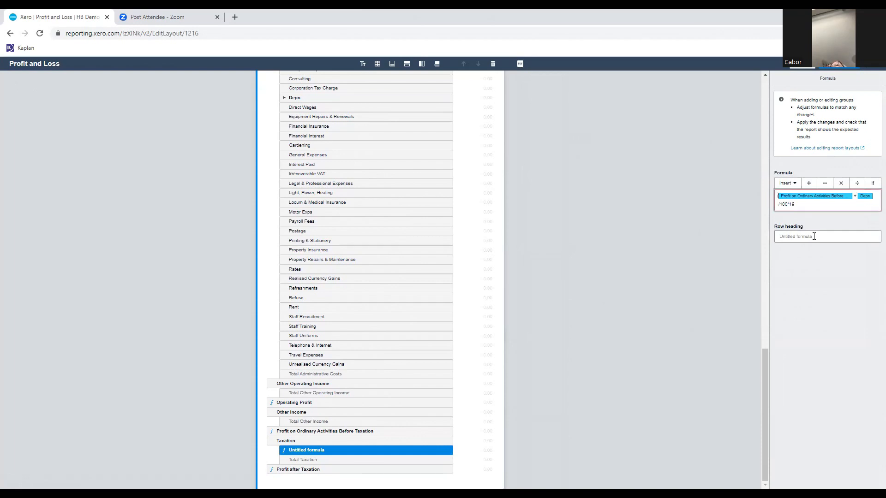
key(Right)
key(Right)
text())
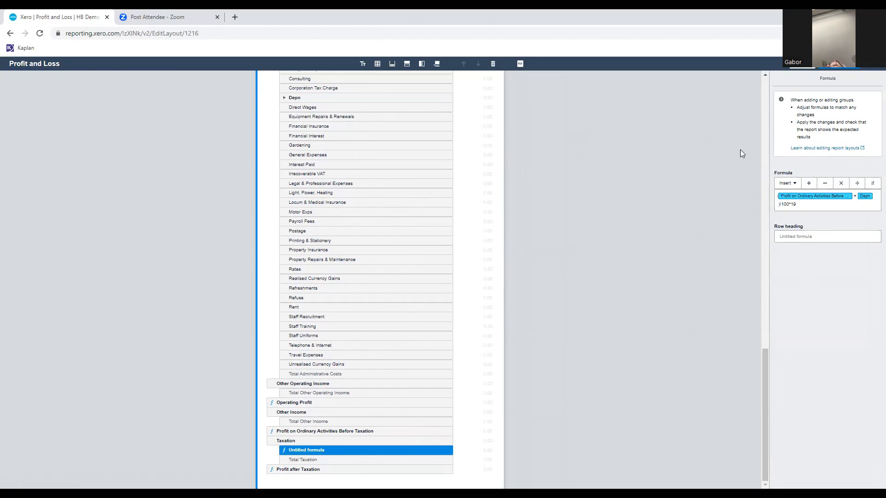
Set the formula's row heading to "Ct Provision" and apply the layout changes to the report.
click(822, 237)
text(Ct Provision)
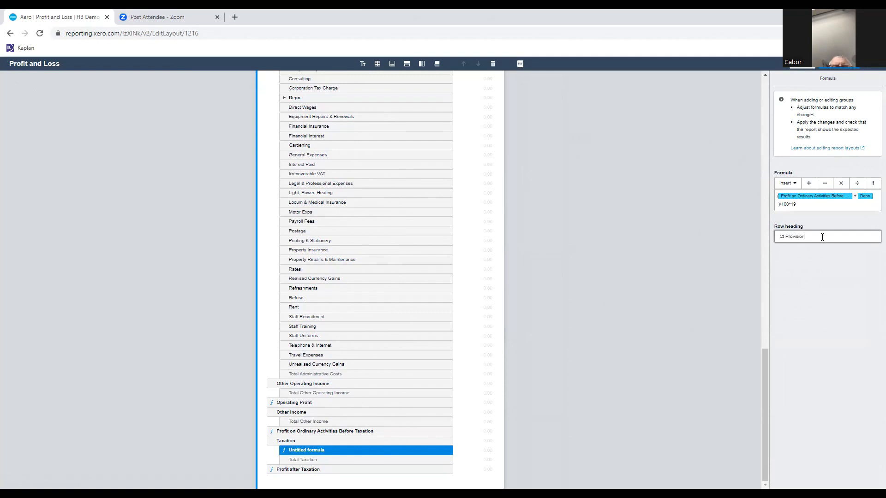
click(838, 65)
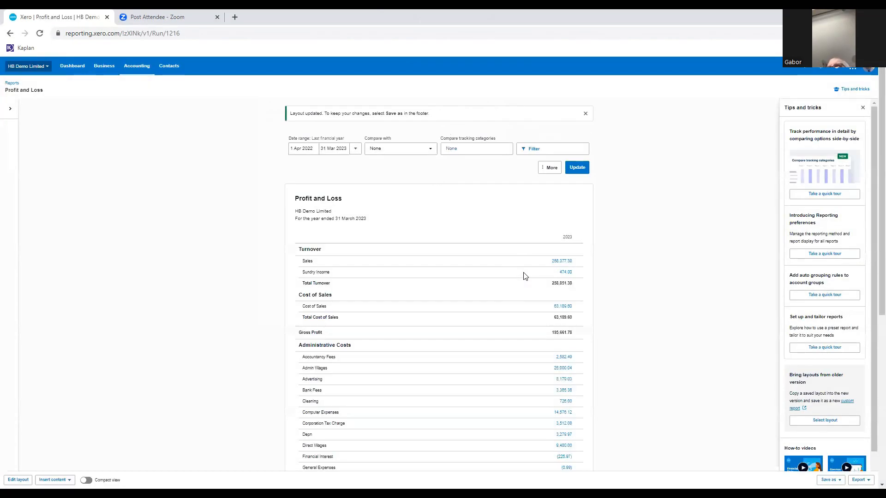
Examine the updated report's Depn, Taxation and Ct Provision rows, and check whether adding notes to cells is enabled.
scroll(517, 268, down, 6)
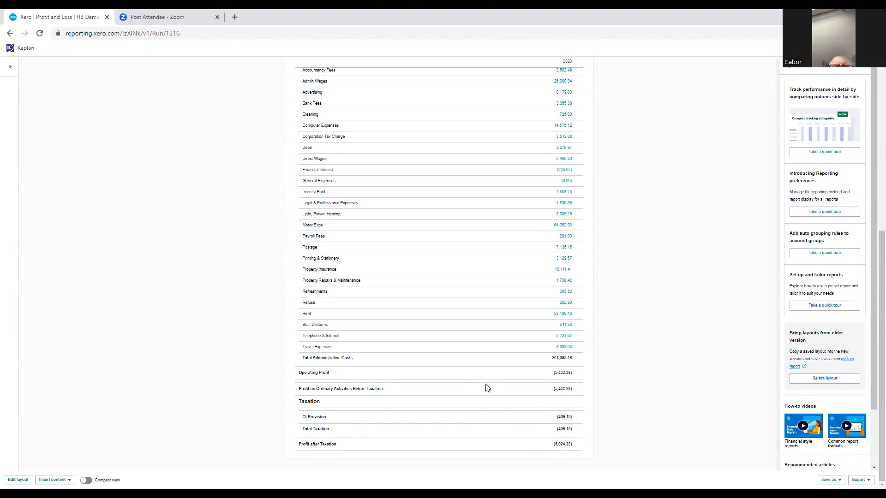
scroll(486, 388, up, 5)
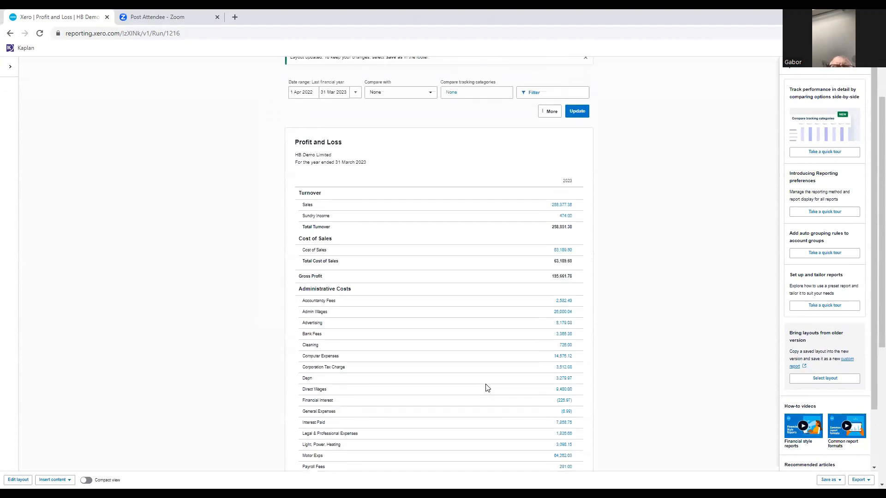
scroll(496, 366, down, 1)
scroll(496, 366, down, 1)
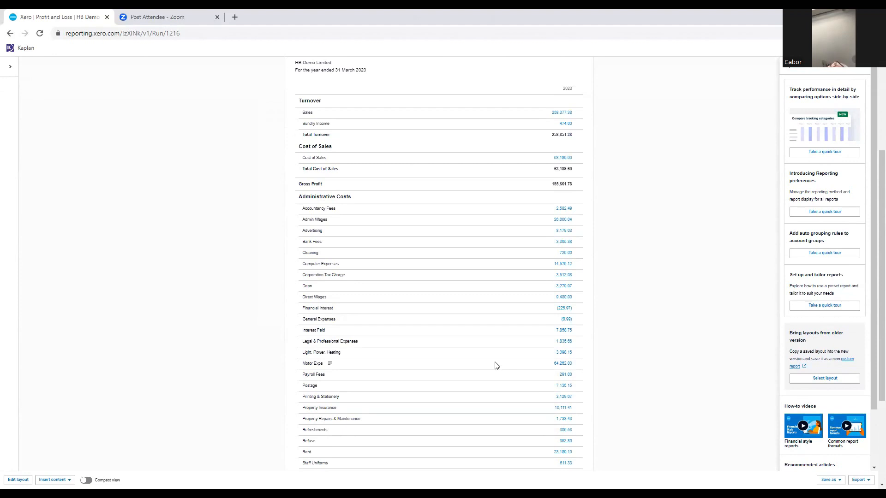
scroll(536, 346, down, 3)
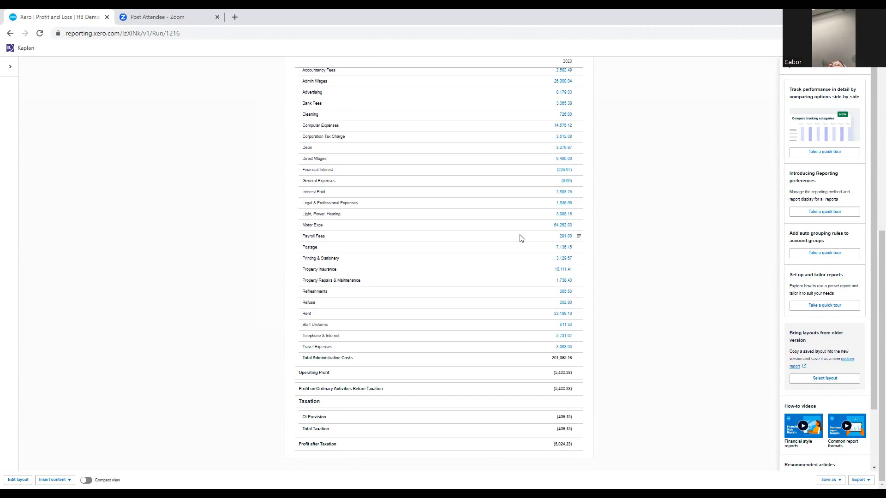
scroll(519, 238, up, 5)
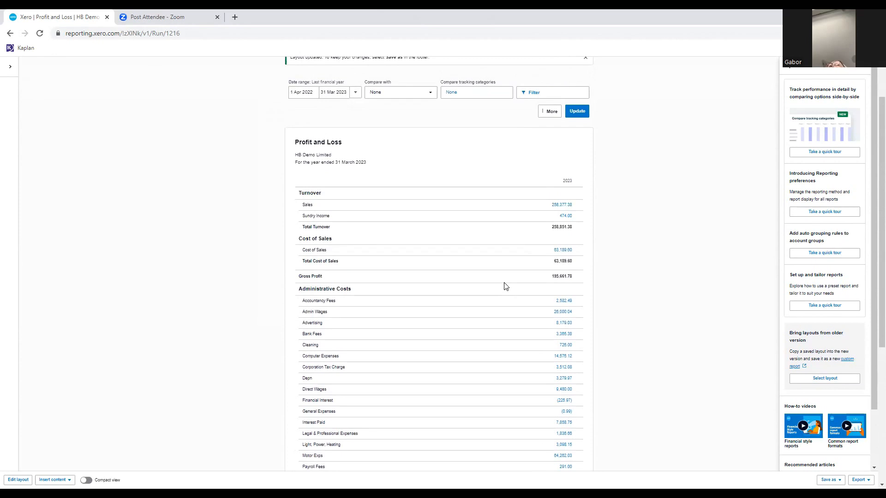
scroll(506, 286, down, 5)
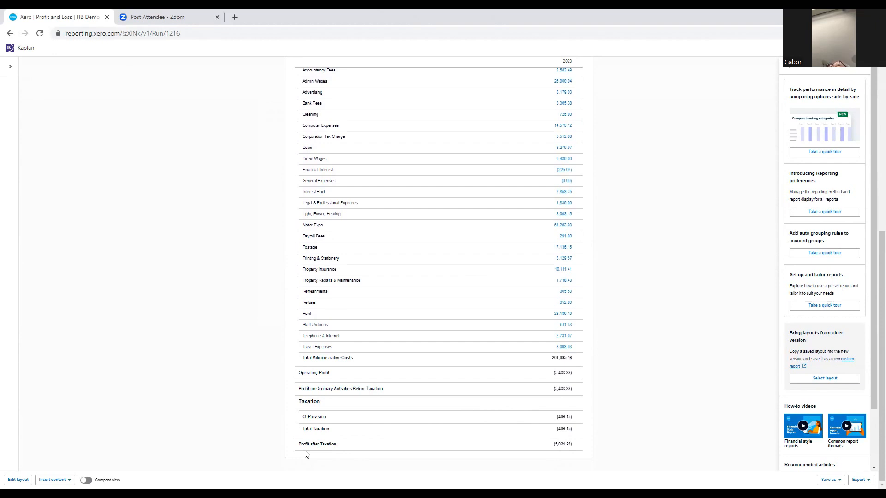
click(51, 480)
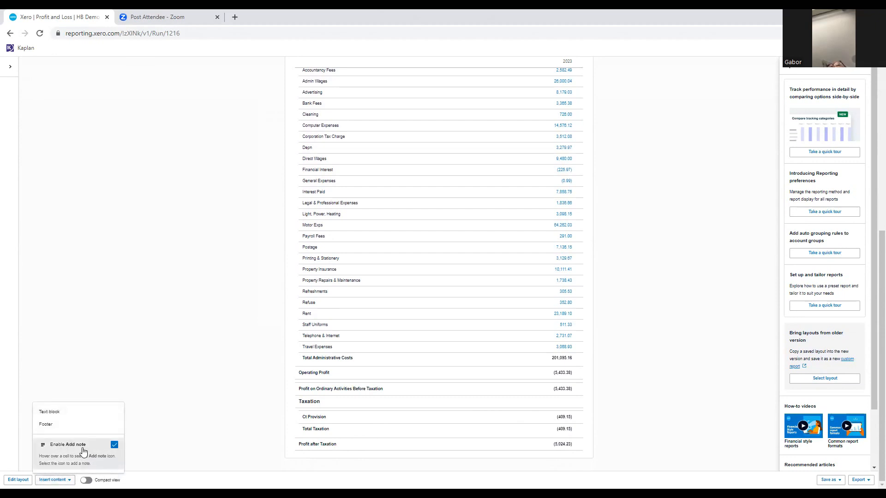
click(149, 421)
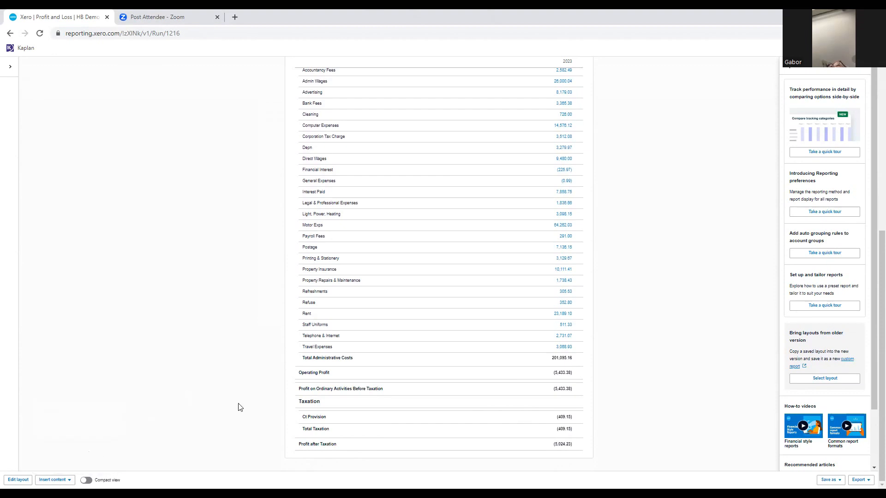
Add a numbered note to the Sales figure with the title "Credit Notes after year end".
scroll(504, 365, up, 5)
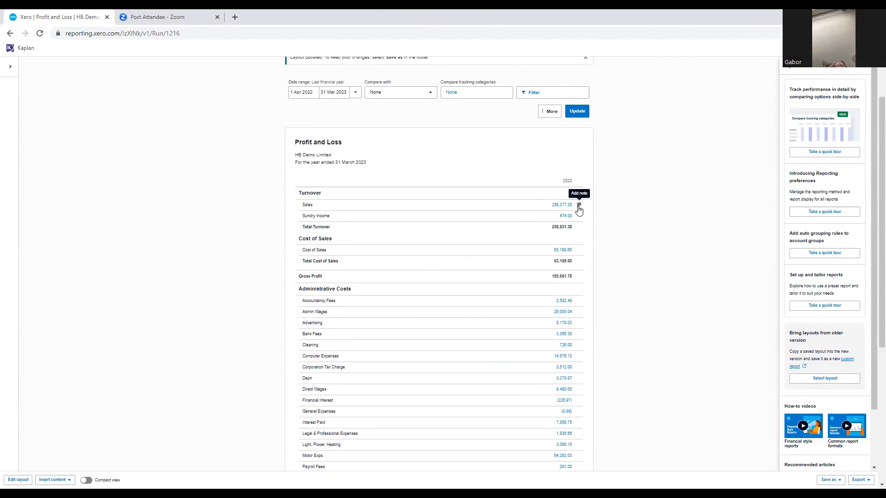
click(579, 206)
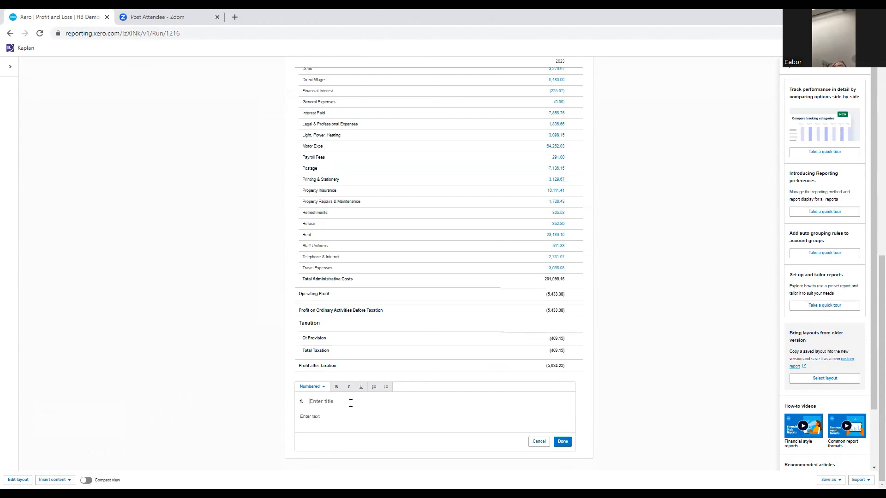
text(Credit Notes after year end)
Enter "Credits raised after year £250" as the note's body text and finish the note.
click(343, 417)
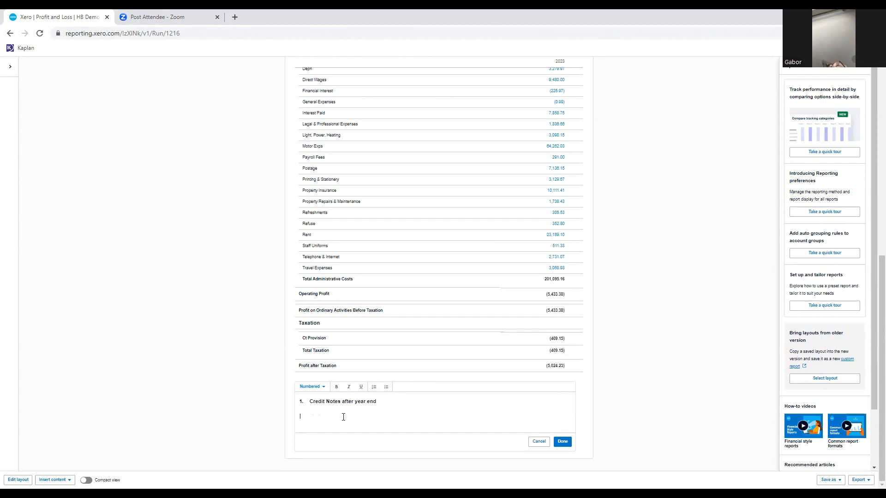
text(Credits)
text(fter year)
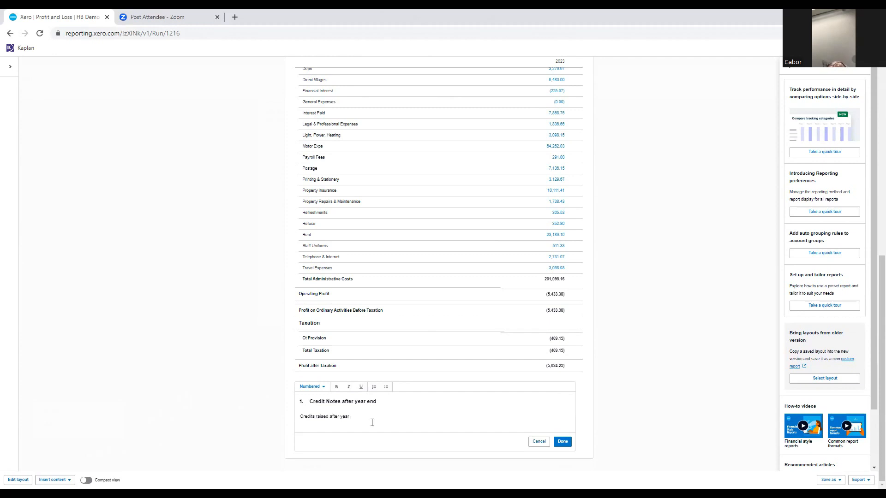
text( to)
key(BackSpace)
key(BackSpace)
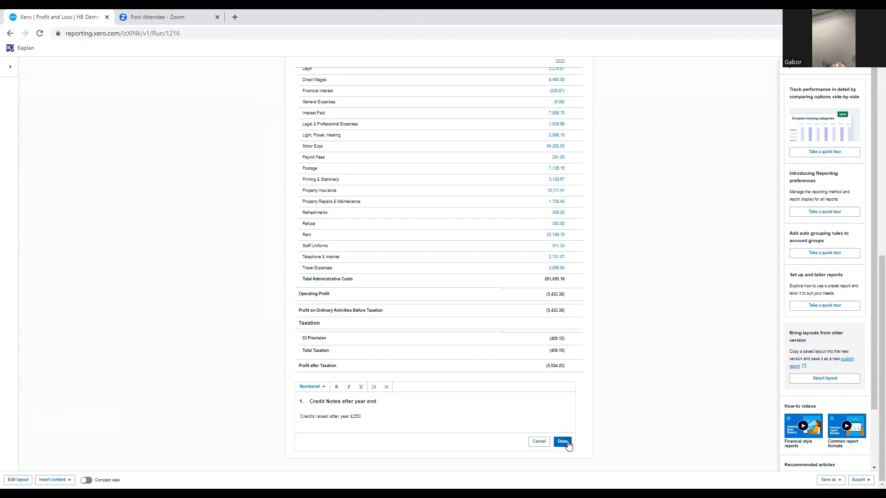
click(566, 444)
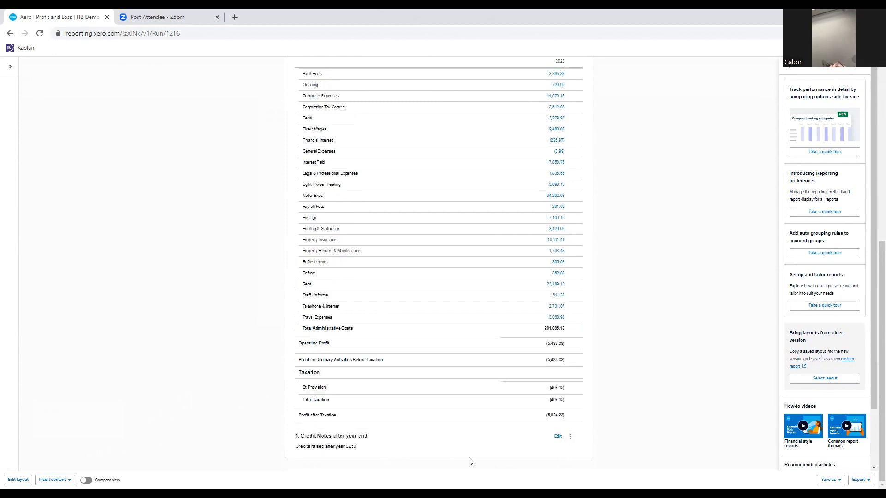
Open the "Credit Notes after year end" note for editing, close it, and move it above the Profit and Loss table.
scroll(522, 451, up, 6)
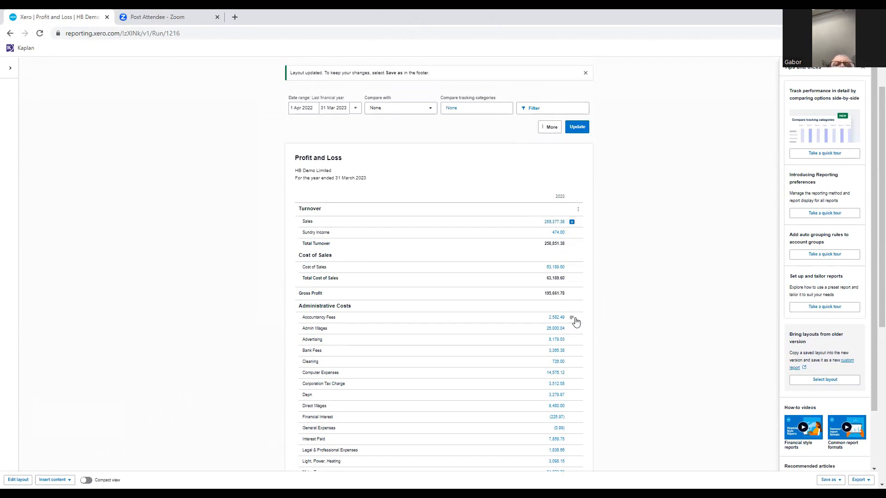
scroll(572, 318, down, 6)
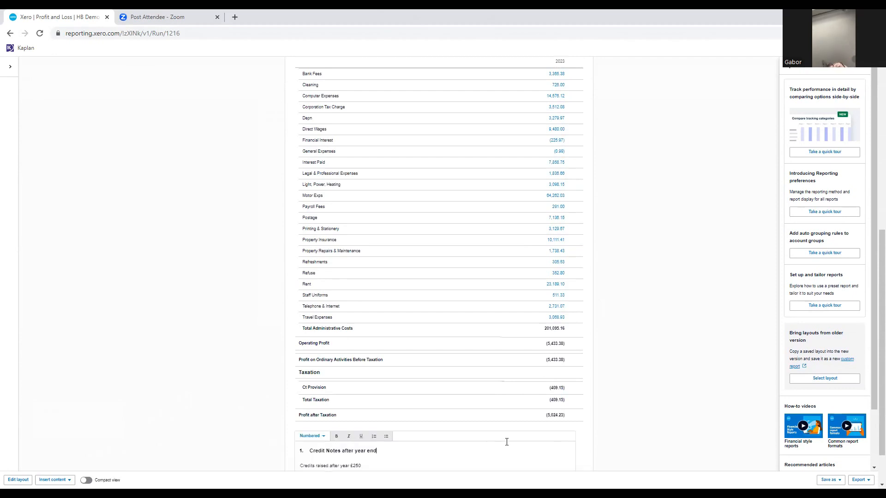
click(557, 437)
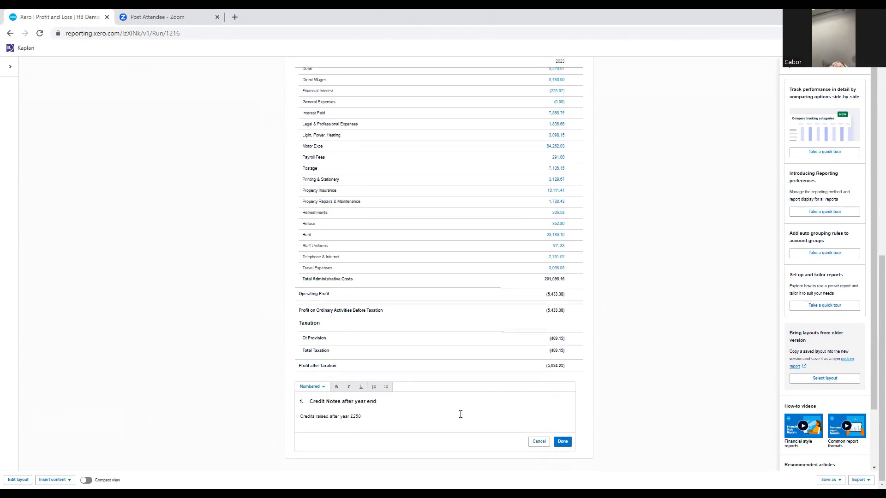
click(563, 441)
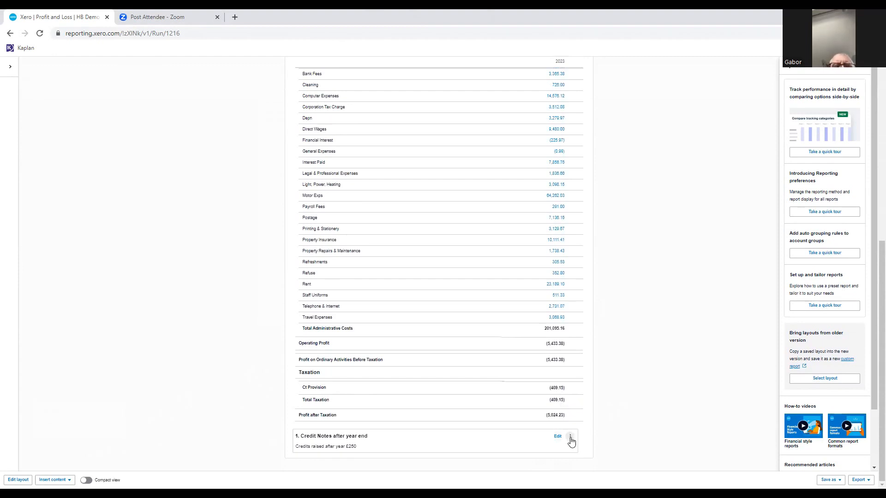
click(571, 438)
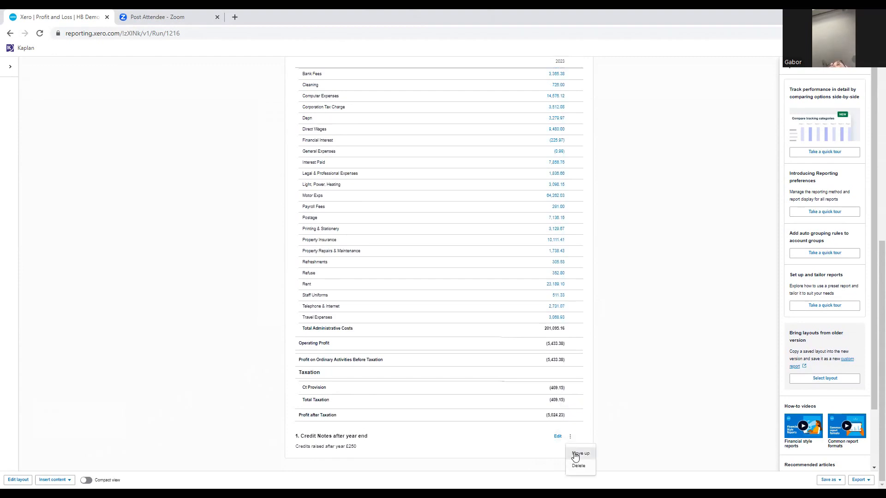
click(574, 455)
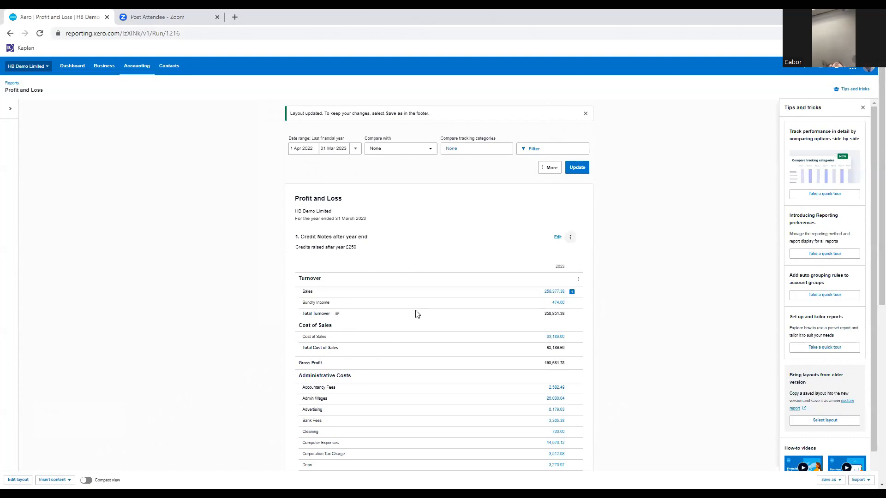
Review the Profit and Loss report down to Profit after Taxation, and save it as a custom report named "DZK Profit and Loss 2023".
scroll(417, 315, down, 4)
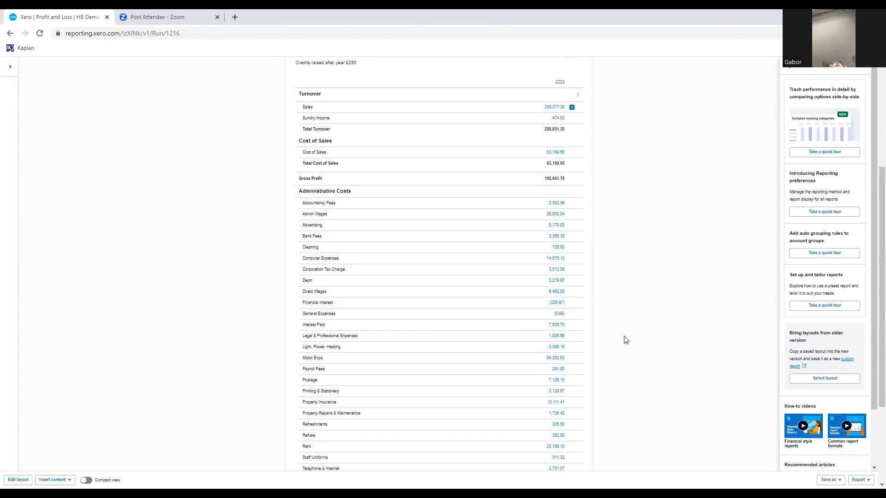
scroll(625, 340, down, 3)
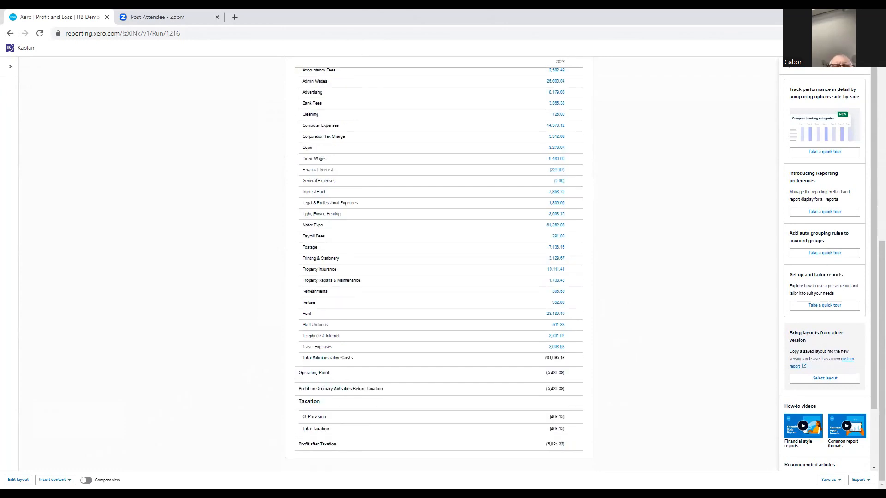
click(840, 480)
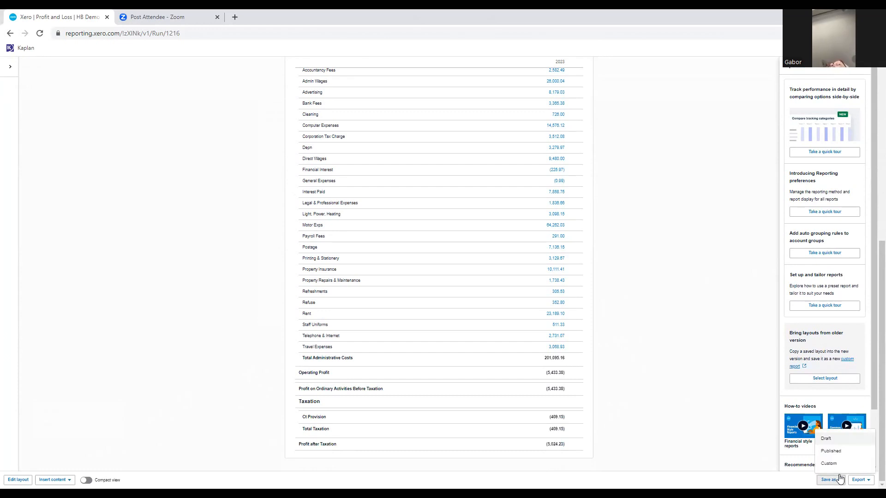
click(829, 464)
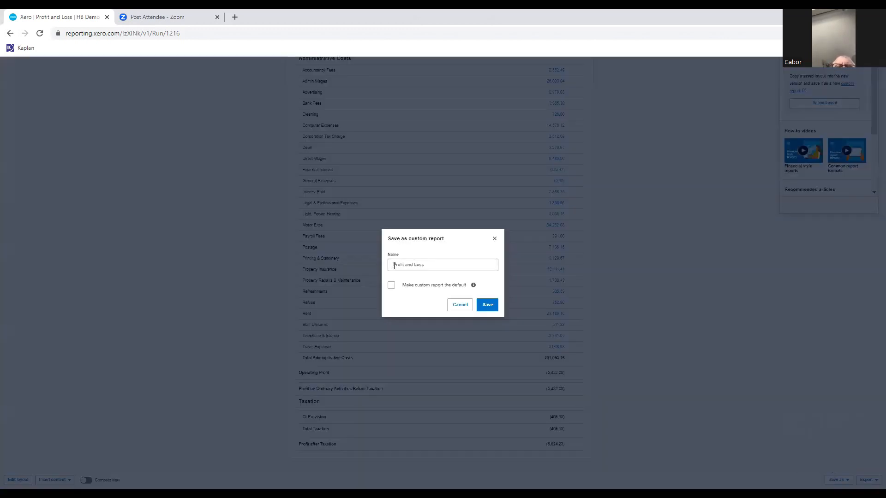
click(394, 266)
text(DZK )
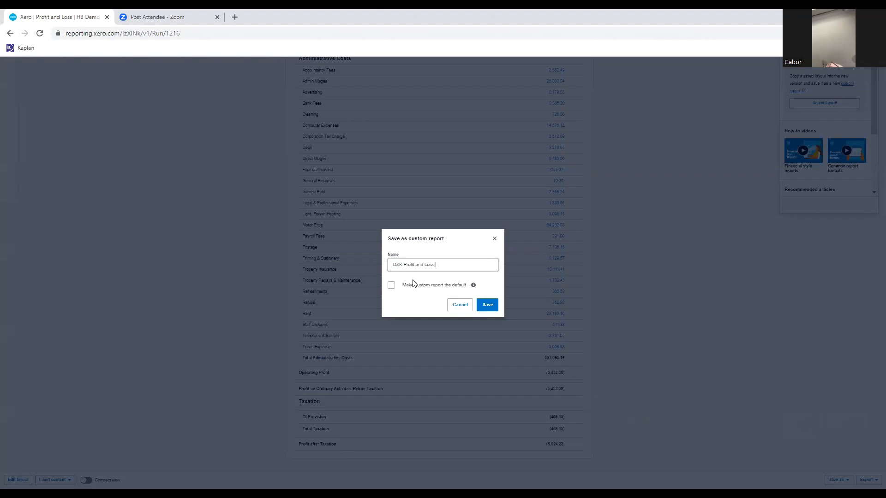
text(23)
click(488, 305)
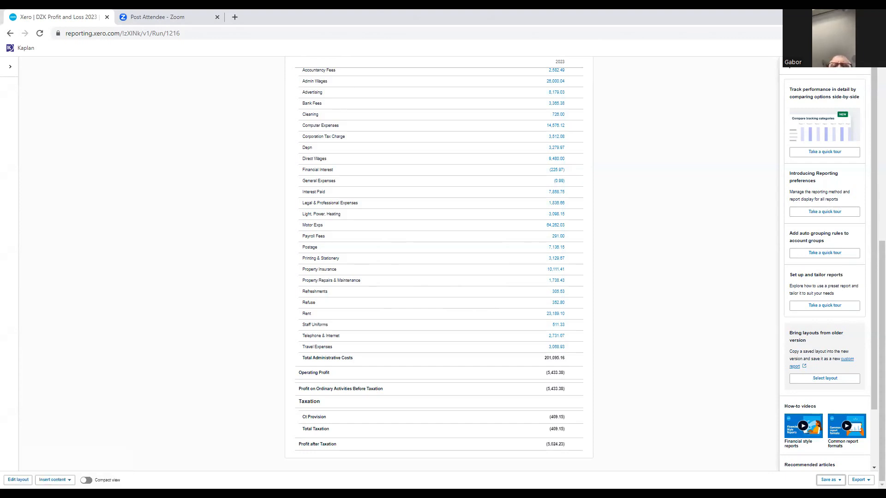
Publish the DZK Profit and Loss 2023 report with the default cover page, contents, styling and number options.
click(838, 480)
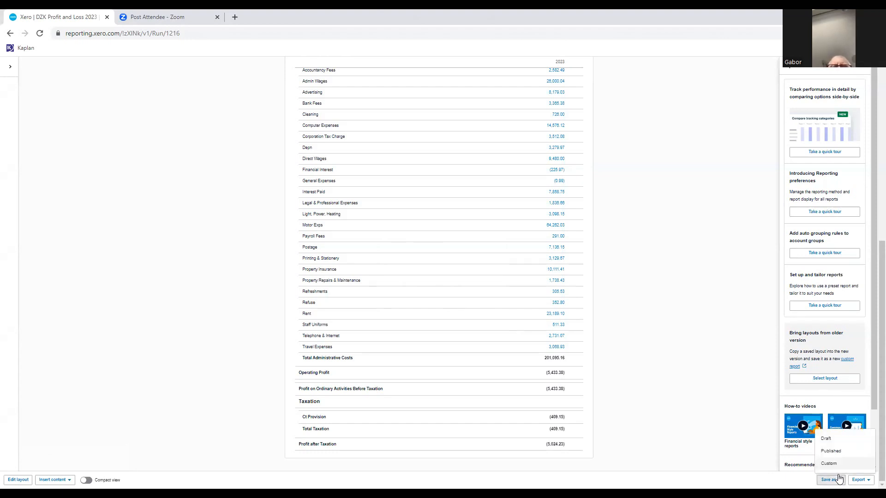
click(826, 455)
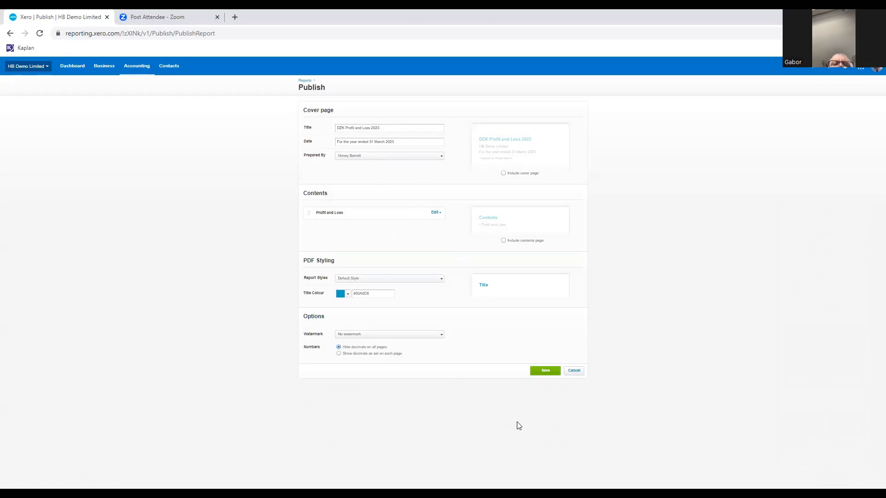
click(545, 371)
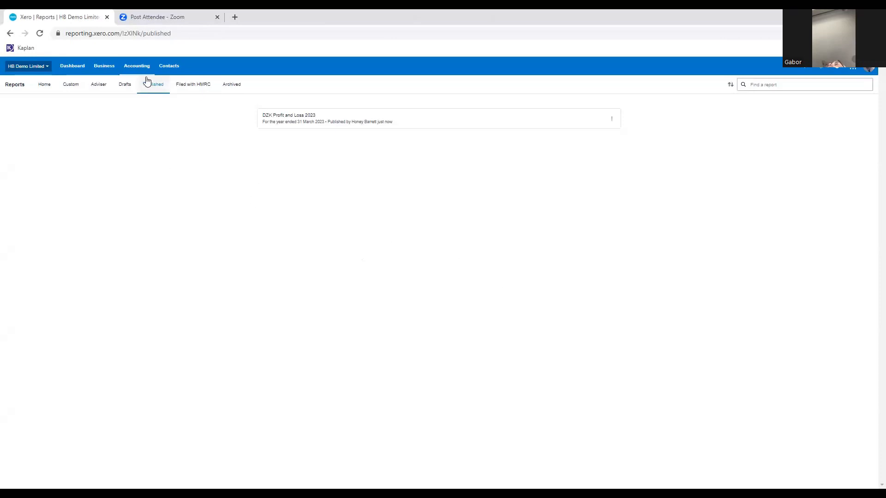
Check the custom reports list and the published reports list for DZK Profit and Loss 2023.
click(135, 67)
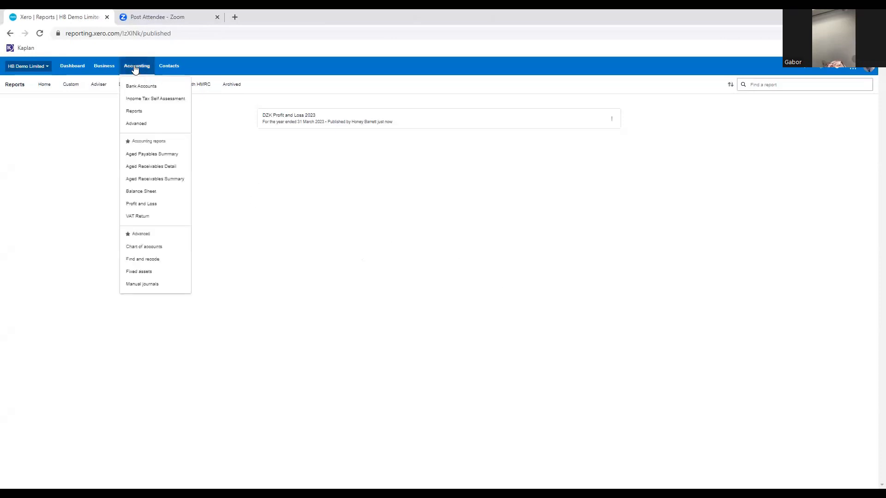
click(139, 113)
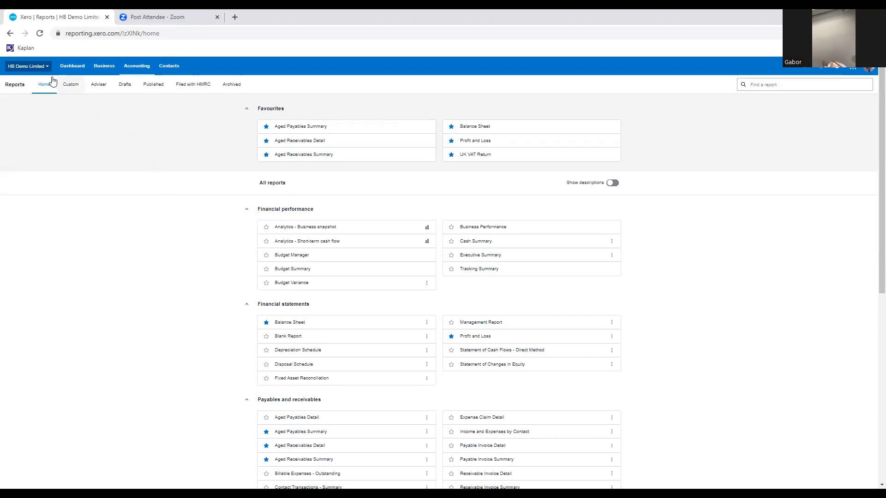
click(74, 91)
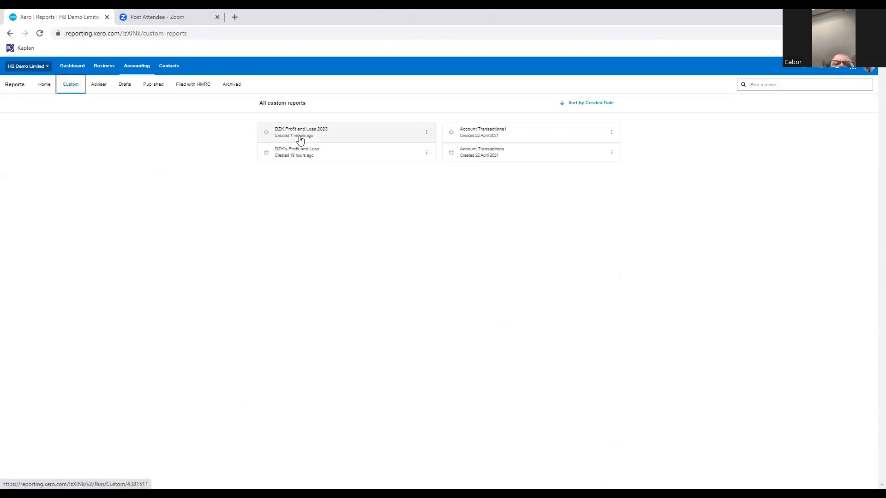
click(156, 90)
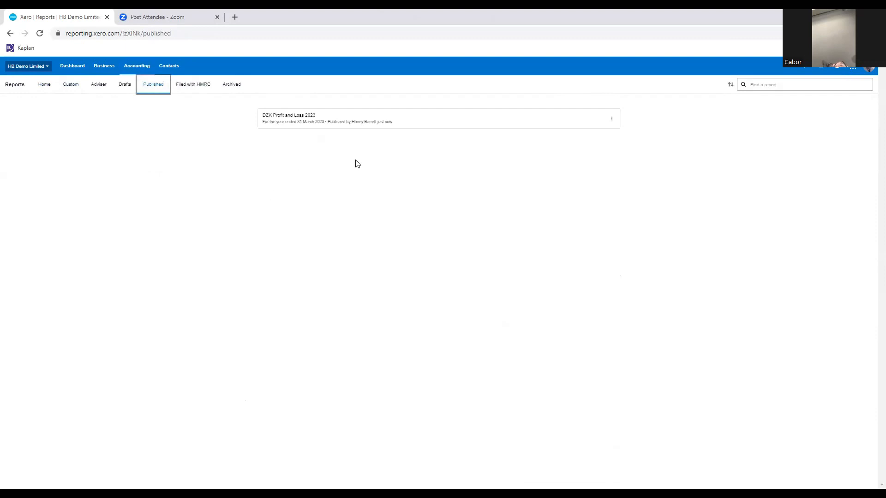
click(394, 152)
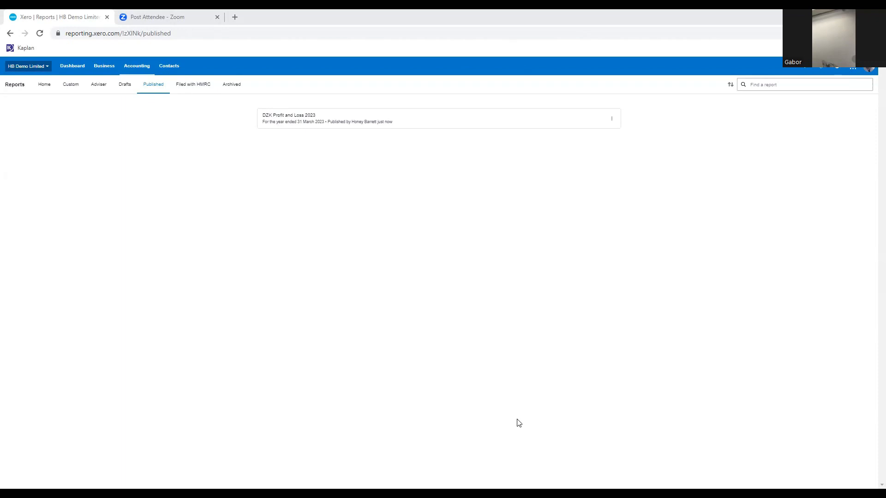
Mark Budget Manager as a favourite report and open it.
click(144, 69)
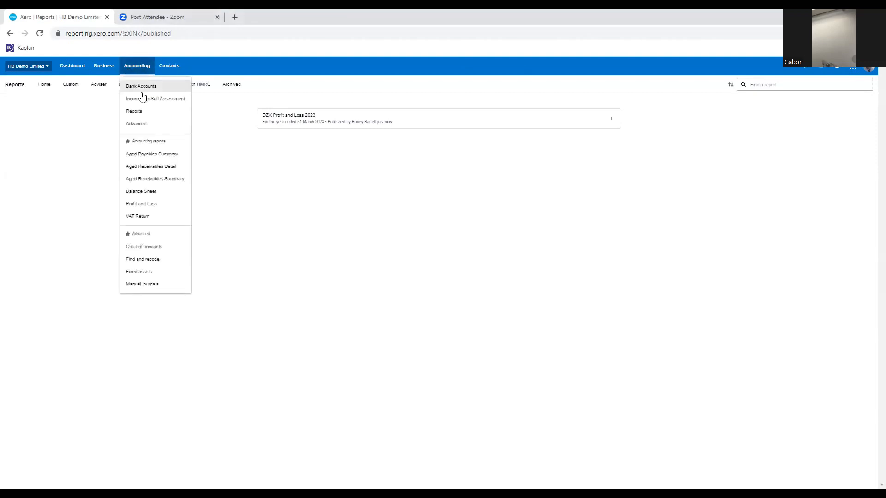
click(141, 113)
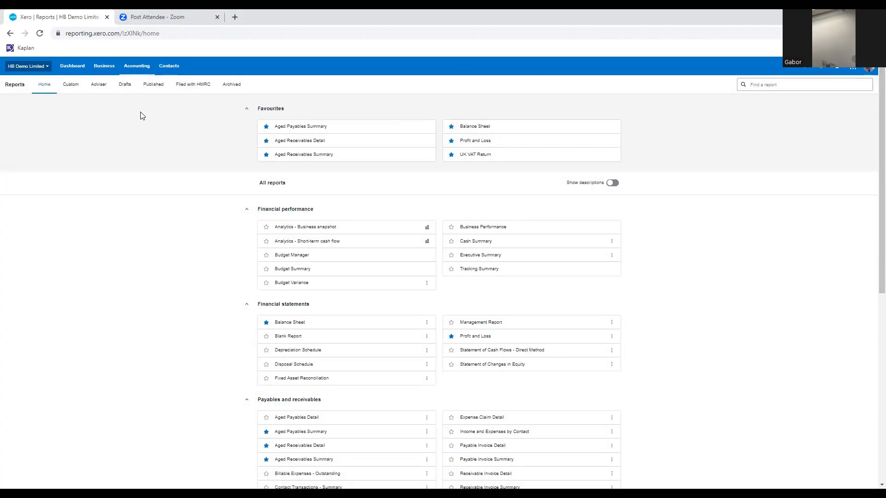
scroll(144, 149, down, 1)
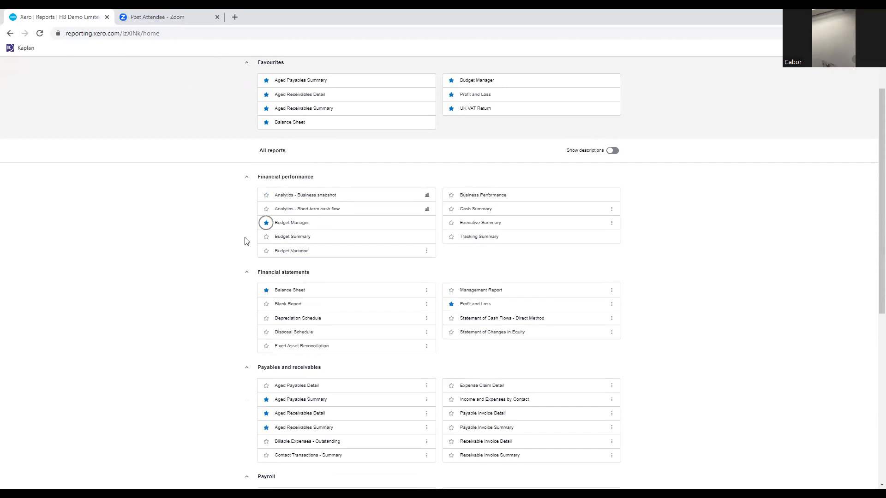
scroll(210, 128, up, 1)
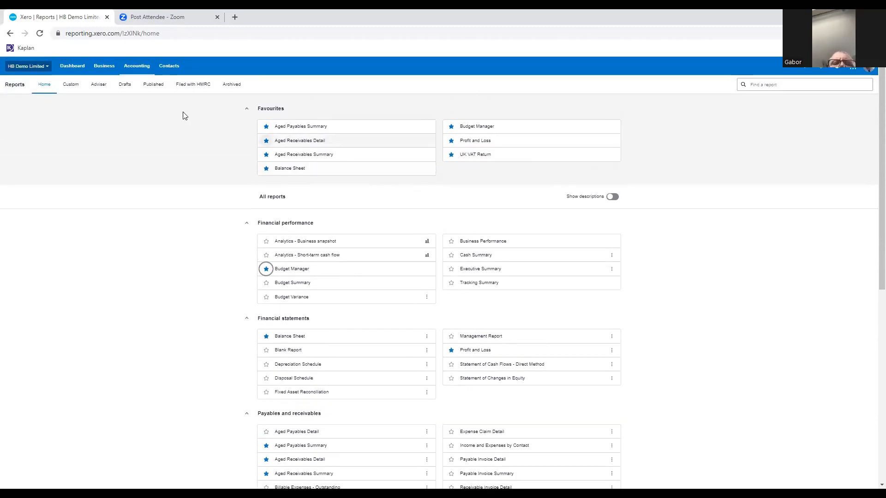
click(136, 69)
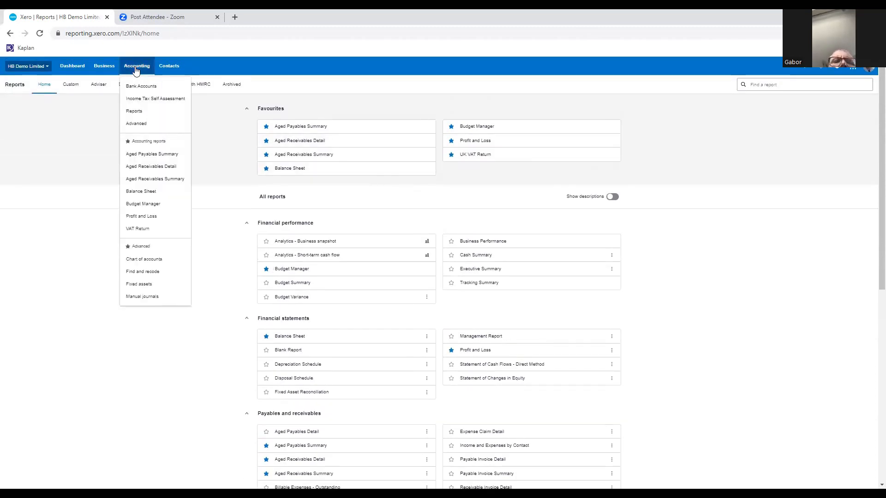
click(157, 208)
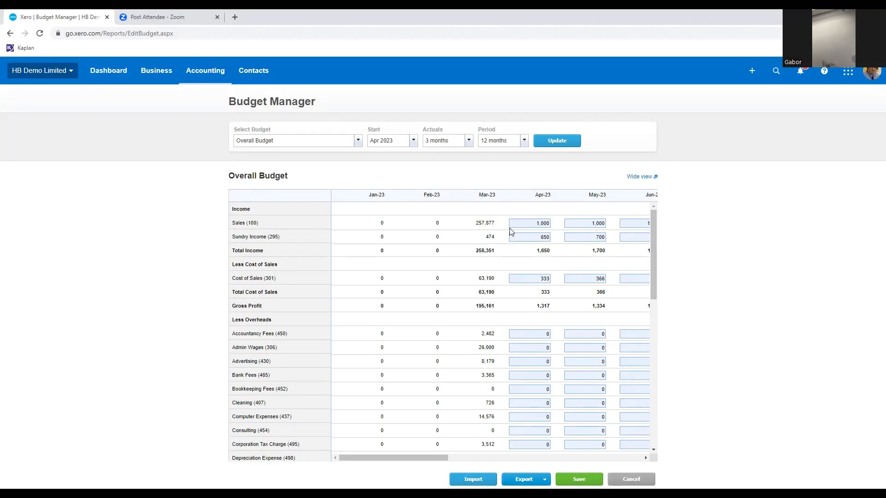
Set the Overall Budget's start month to Jan 2023 and update the budget.
click(412, 140)
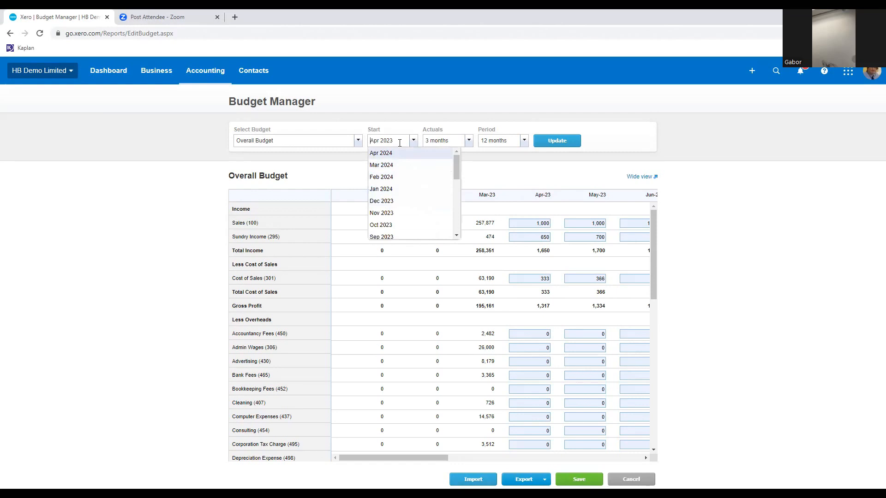
click(457, 236)
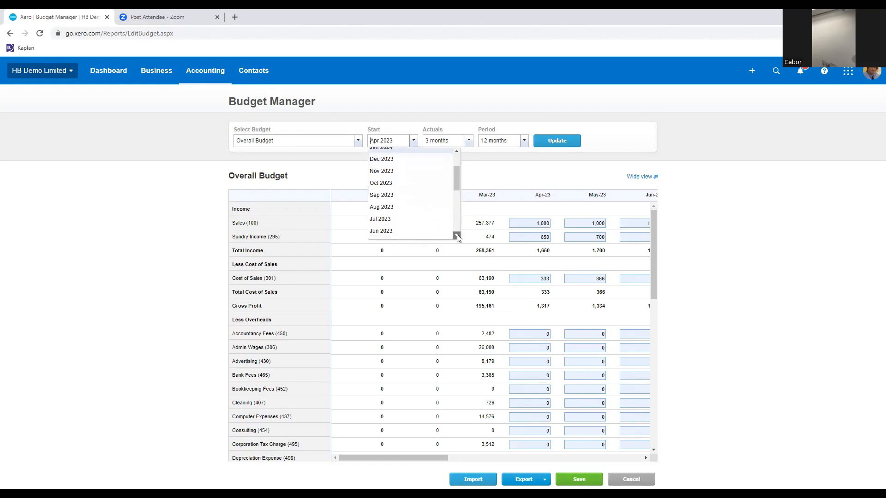
click(456, 236)
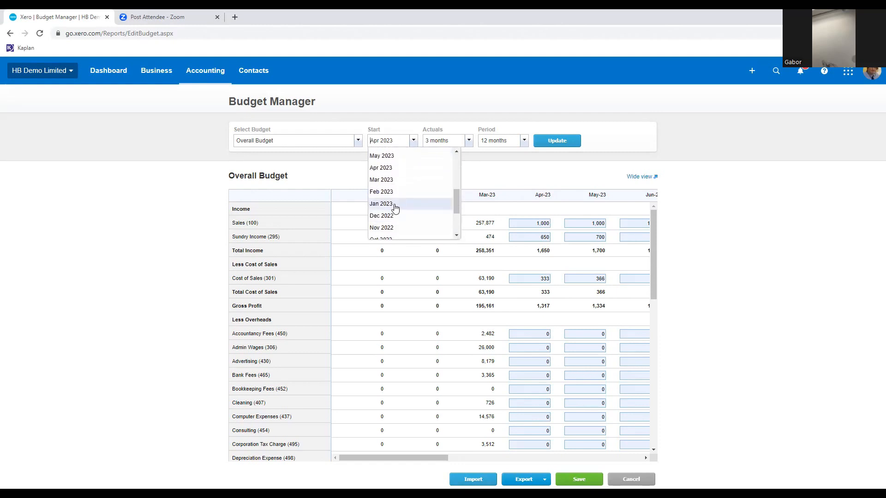
click(392, 205)
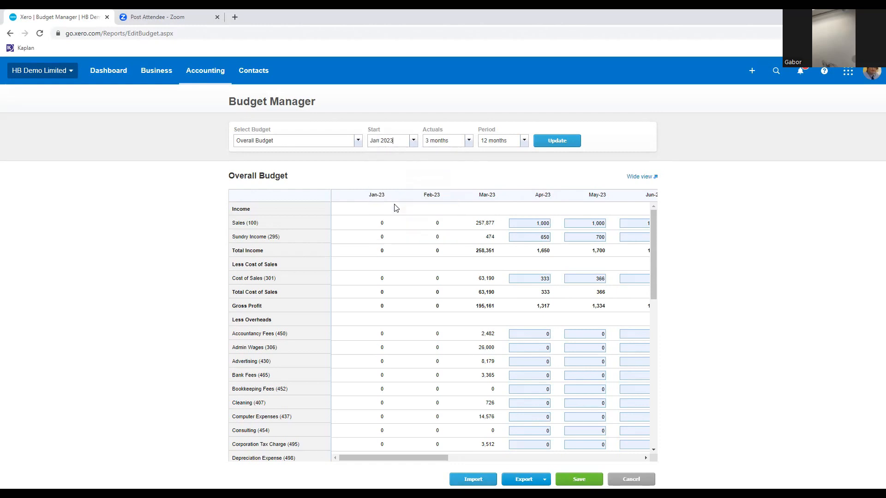
click(540, 142)
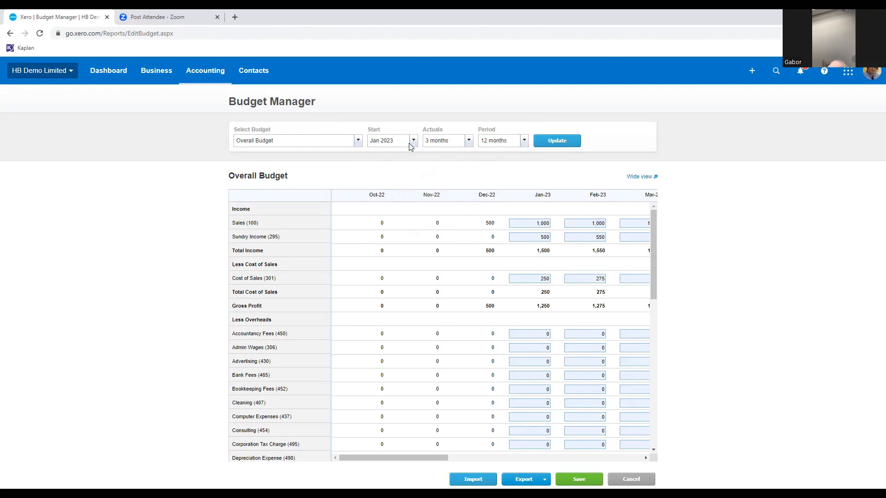
Set the budget's actuals to None and refresh the budget table.
click(469, 142)
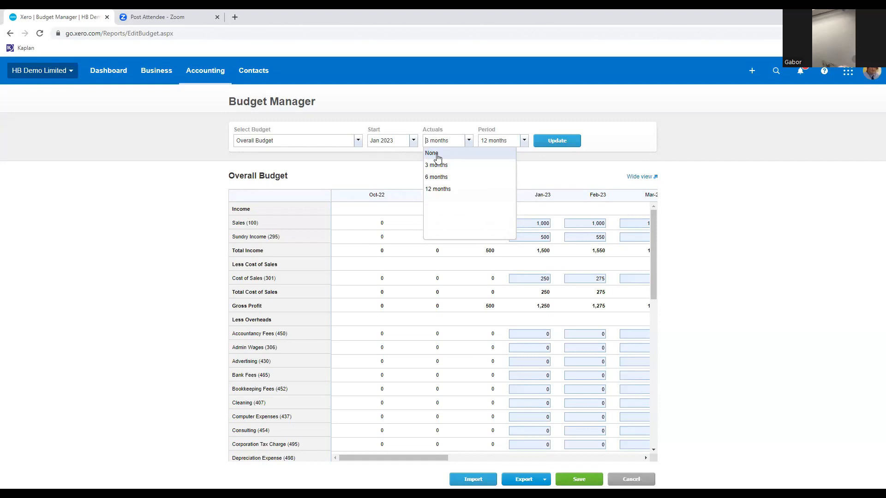
click(437, 155)
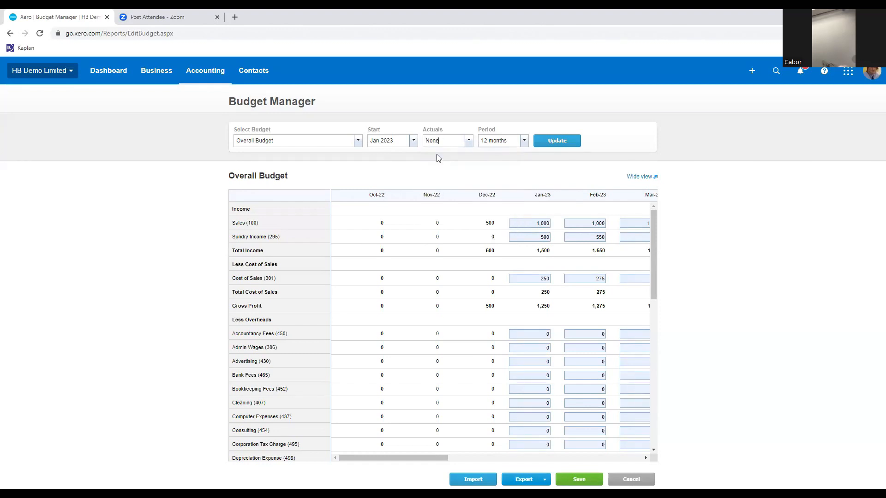
click(556, 142)
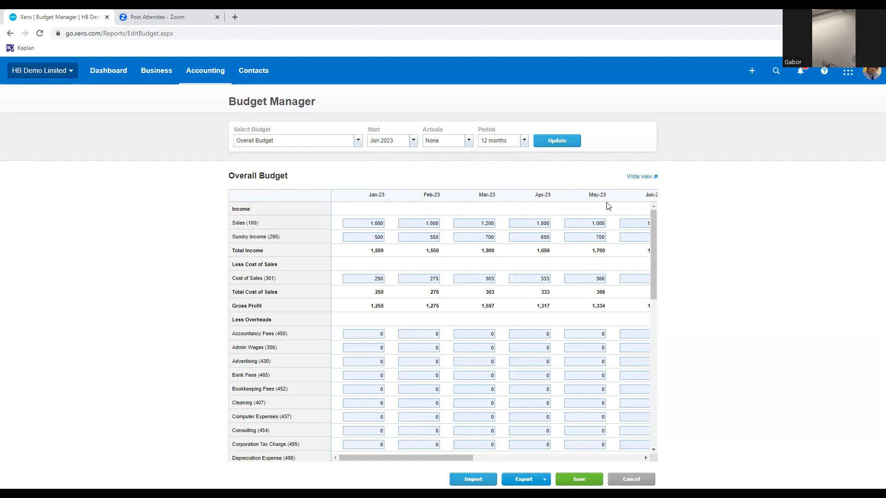
Look at the available budget periods, keep 12 months, and examine the monthly columns through December and the Total.
click(525, 141)
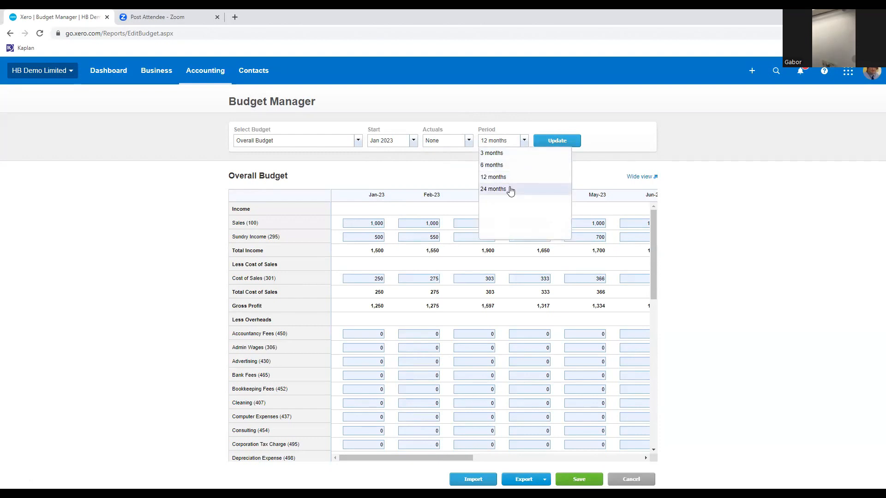
click(620, 162)
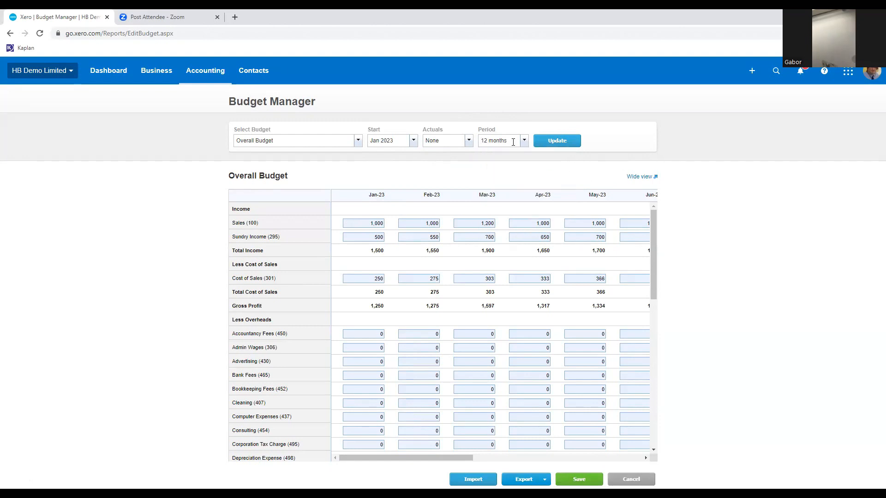
click(524, 141)
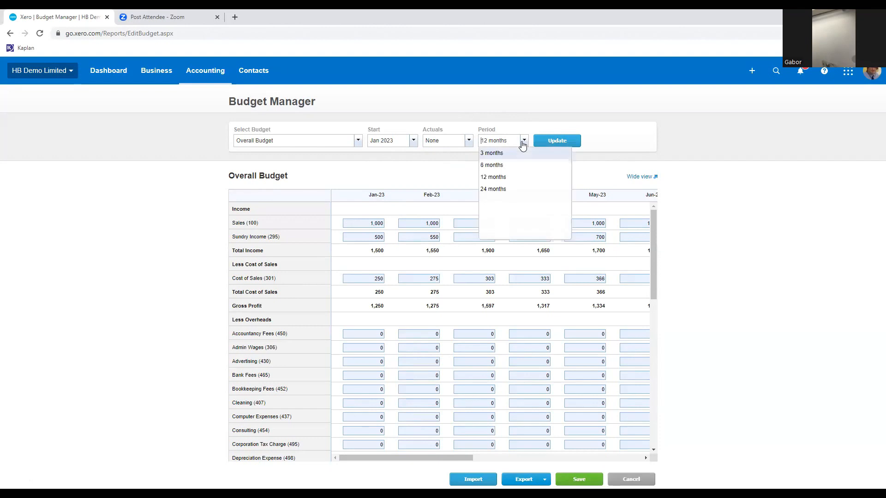
click(495, 177)
click(647, 457)
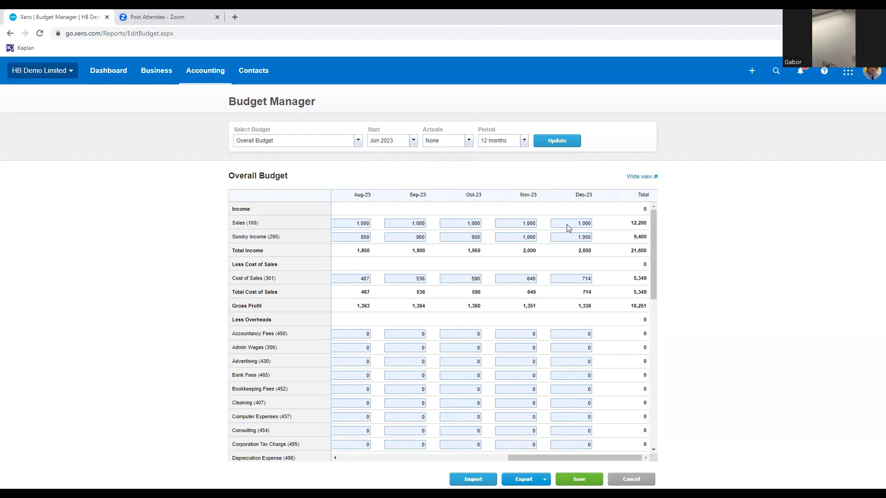
drag(555, 461, 364, 461)
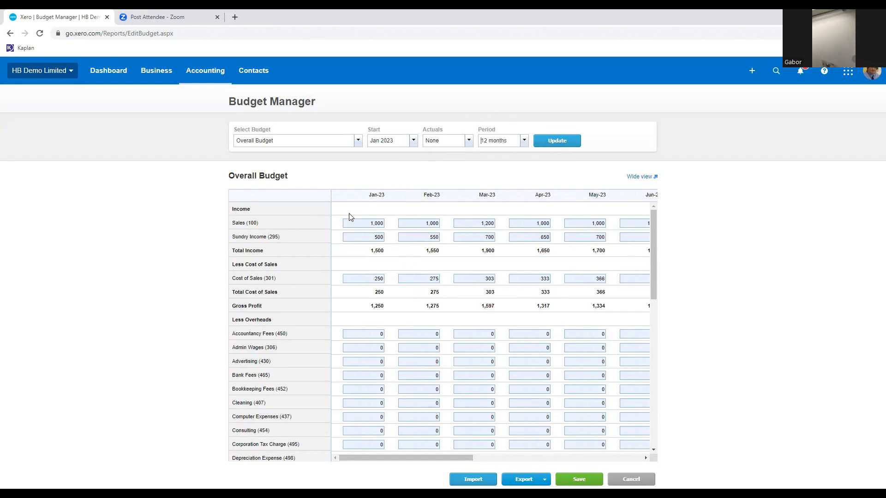
Budget Sales (100) at a fixed 1,000 for every month, starting from Jan-23, using the Apply Formula option.
click(360, 223)
text(1)
click(389, 224)
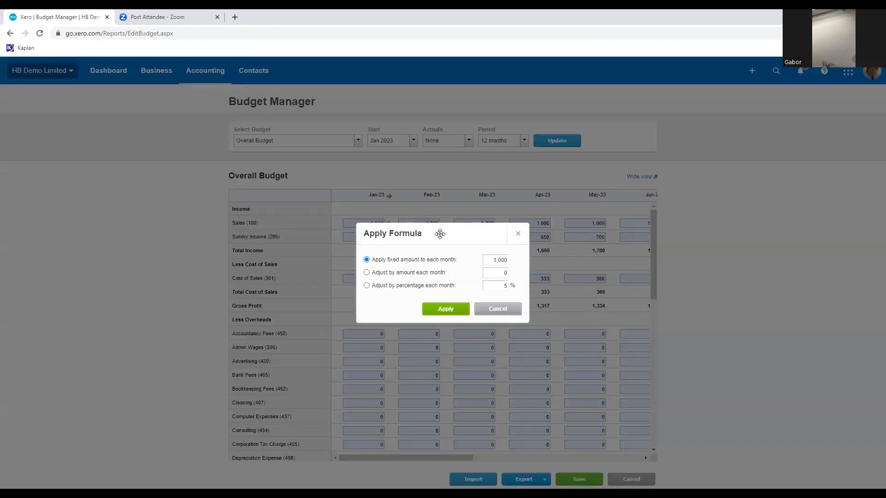
drag(444, 233, 709, 153)
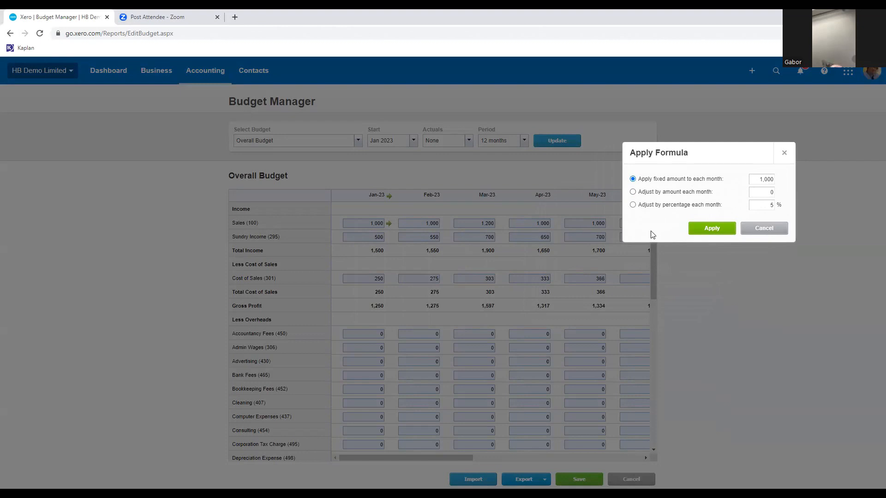
click(716, 228)
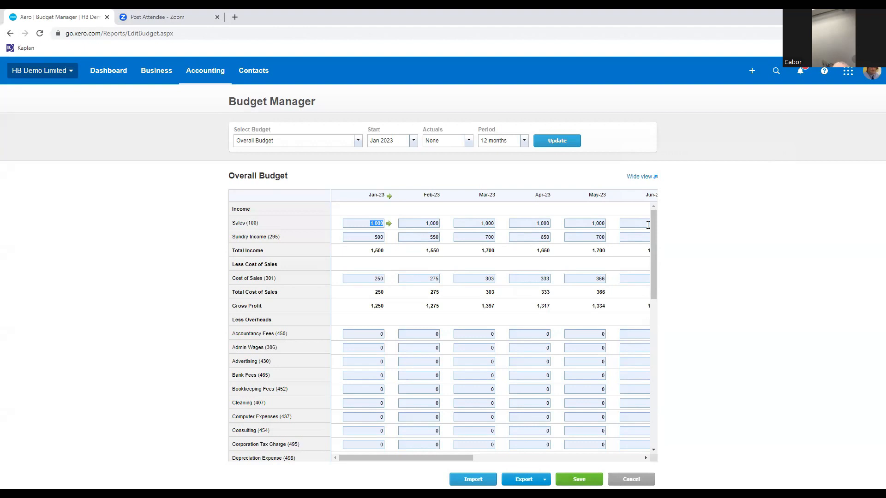
Set January's Sundry Income (295) to 250, apply a formula increasing it by 25 each month, and check the following months.
click(374, 238)
text(250)
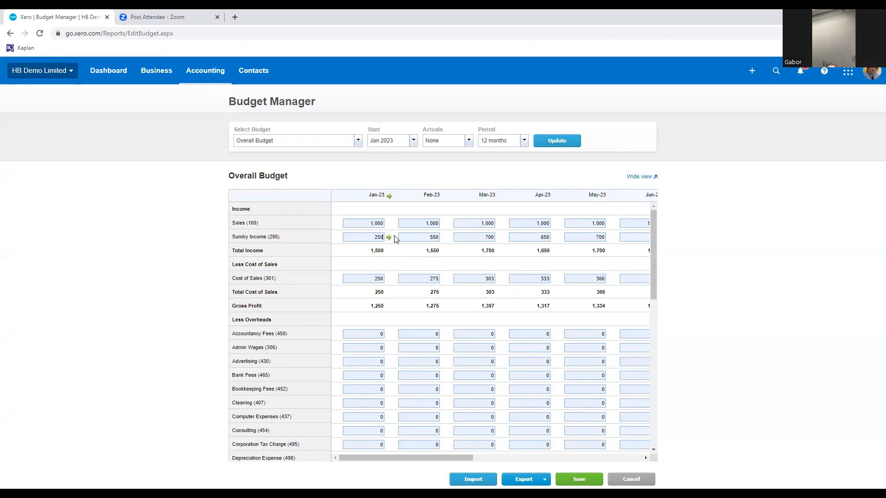
click(389, 237)
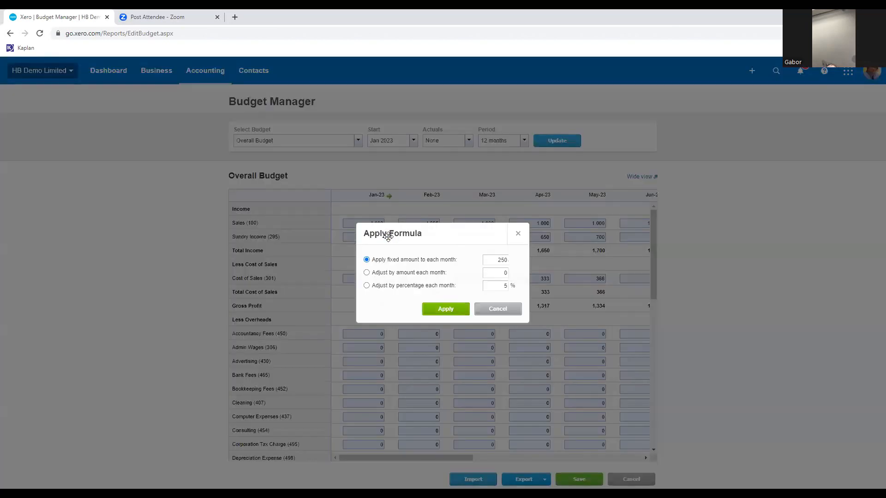
click(367, 273)
drag(447, 233, 477, 278)
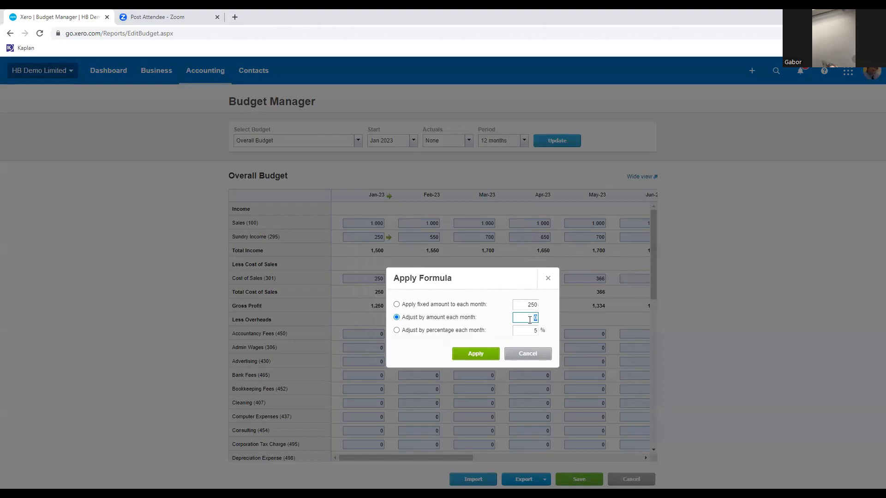
text(25)
click(478, 353)
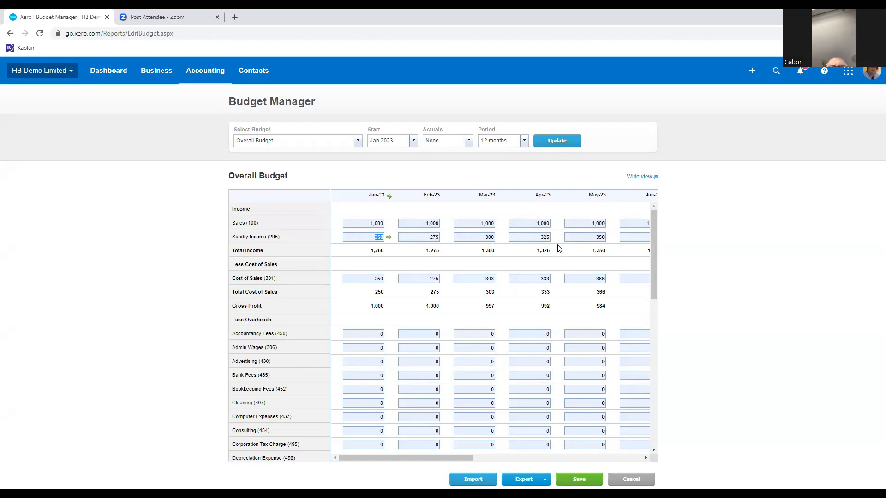
click(645, 457)
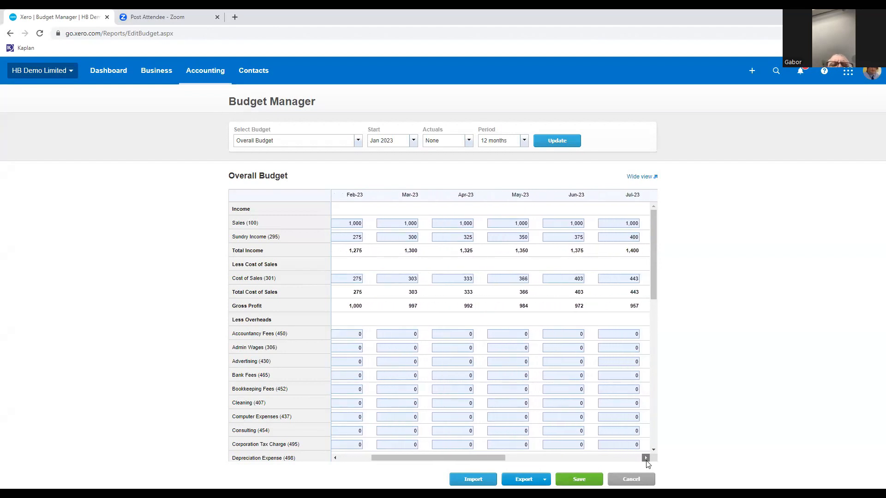
drag(481, 456, 442, 456)
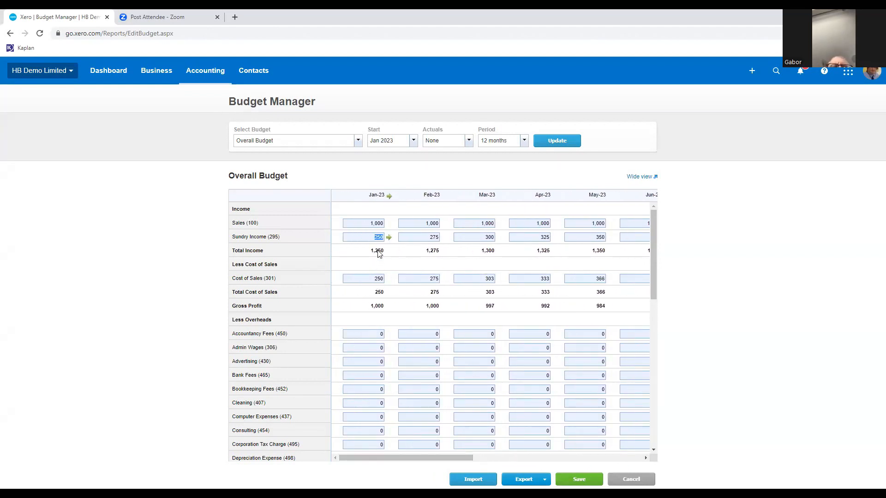
Set January's Cost of Sales (301) to 100 and apply a formula increasing it by 10% each month.
click(376, 277)
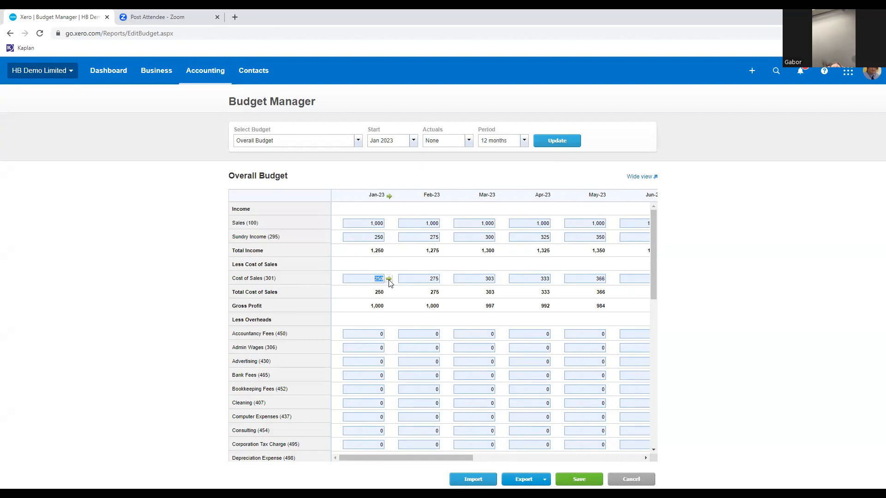
text(100)
click(389, 279)
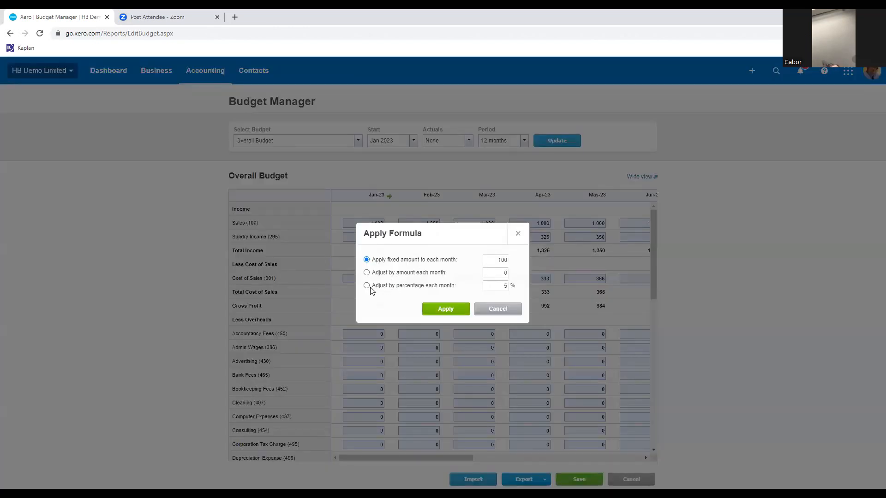
click(368, 286)
text(10)
click(445, 310)
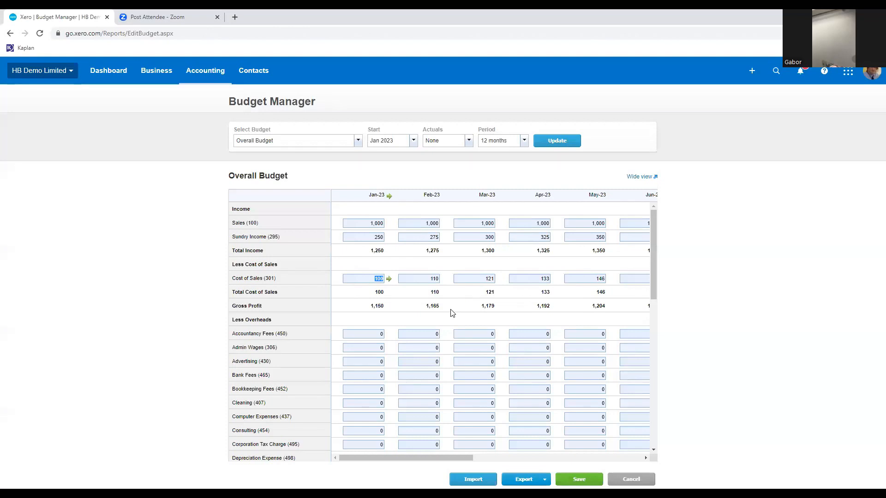
click(475, 309)
Enter Accountancy Fees (450) of 750 for Jan-23 and 700 for Feb-23, and save the Overall Budget.
click(372, 336)
text(750)
click(430, 336)
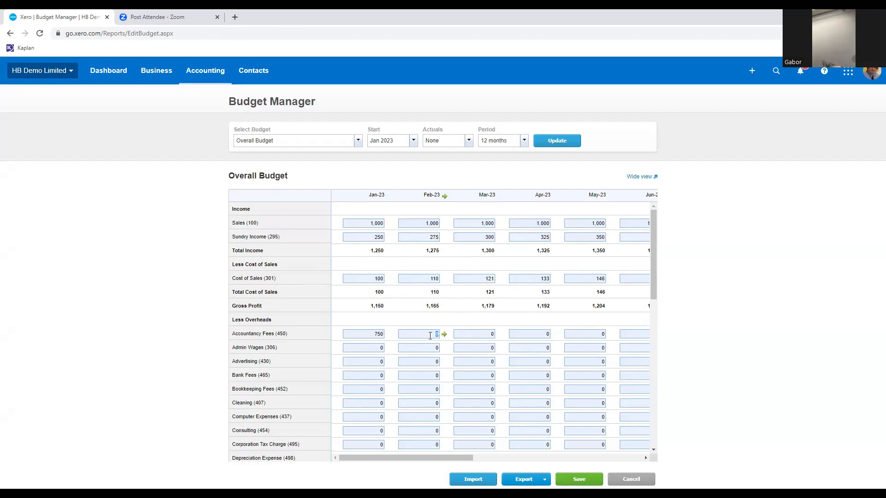
text(700)
scroll(480, 277, down, 1)
scroll(461, 333, down, 1)
scroll(461, 333, up, 3)
click(579, 480)
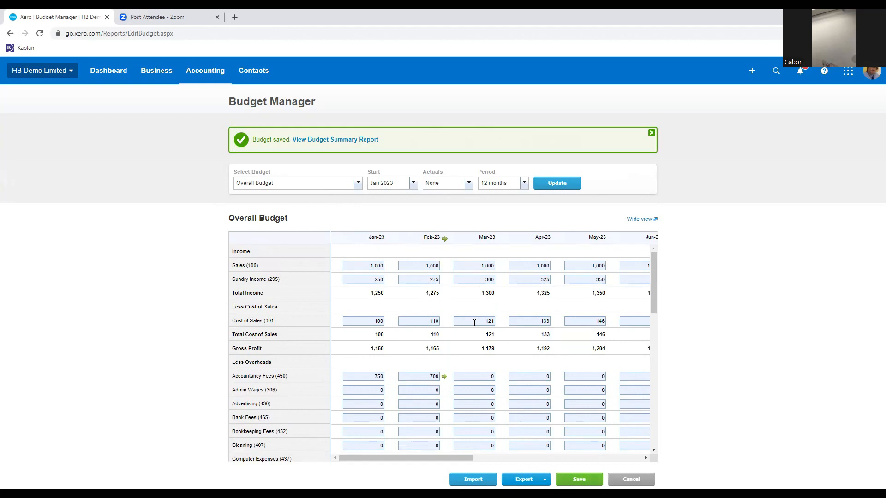
Add a new budget named Best Case, leaving its Branch option at Do Not Filter, and save it.
click(358, 183)
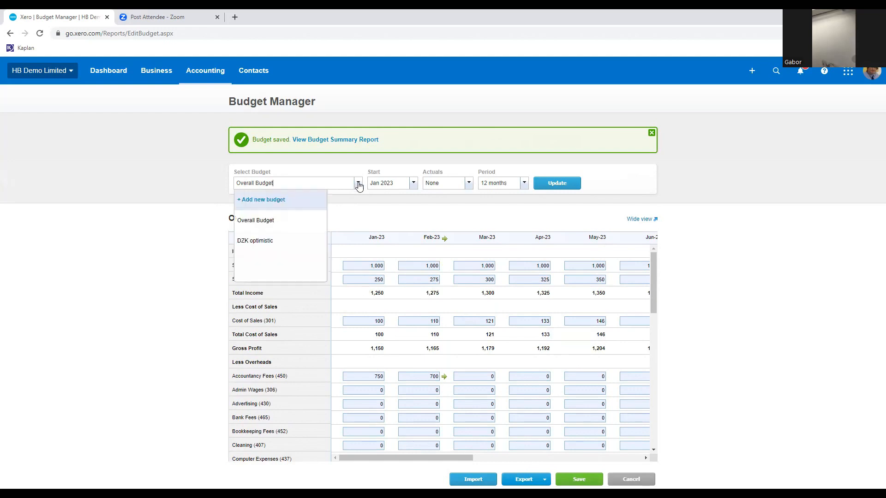
click(278, 203)
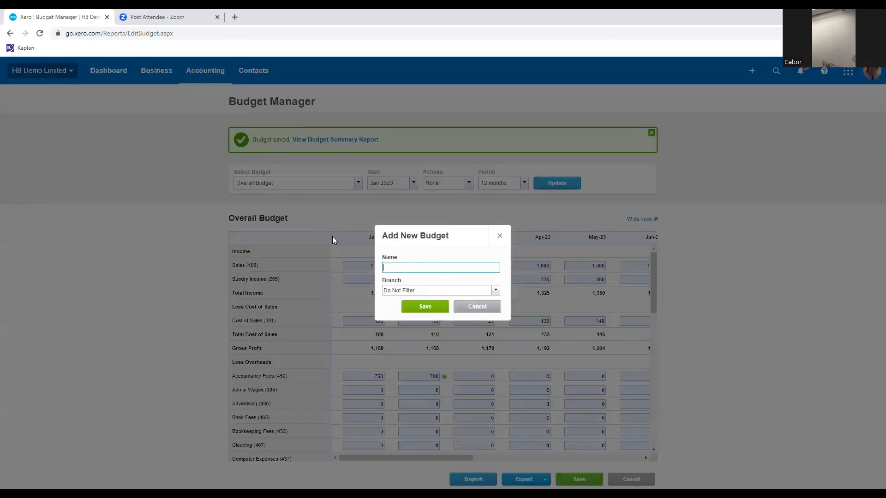
text(Best)
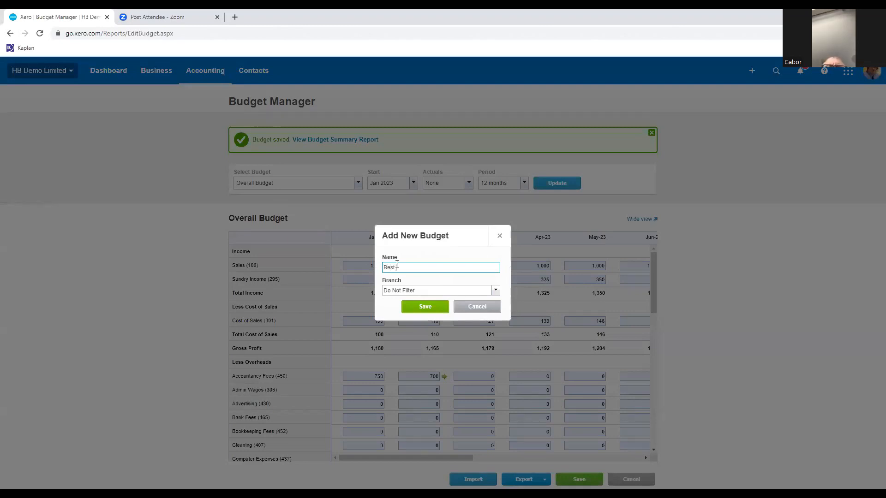
text( Sase)
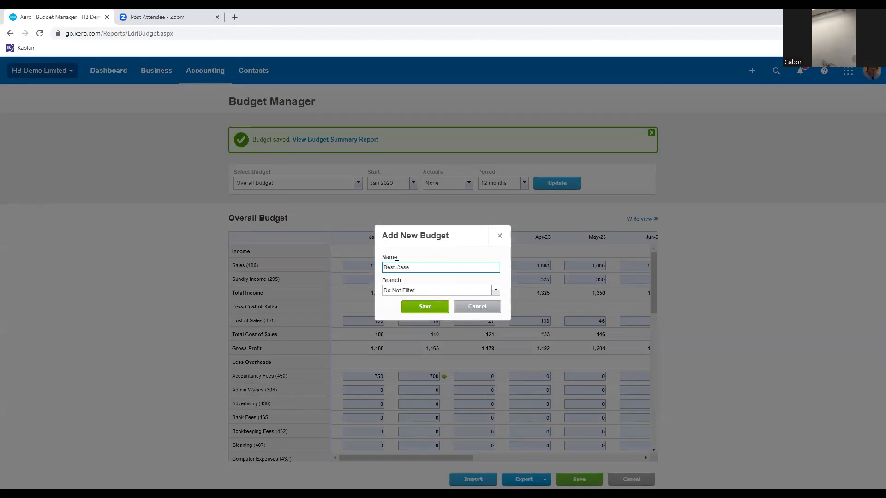
click(425, 307)
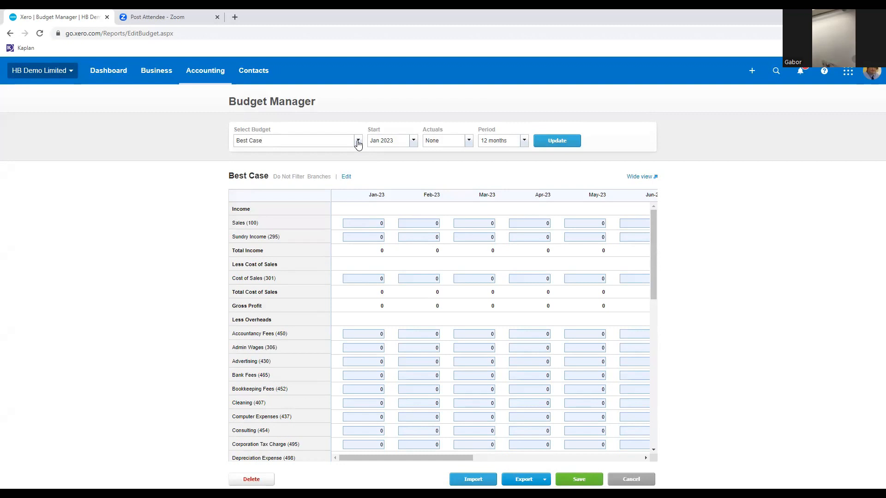
Open the Budget Summary report from the Financial performance reports.
click(199, 76)
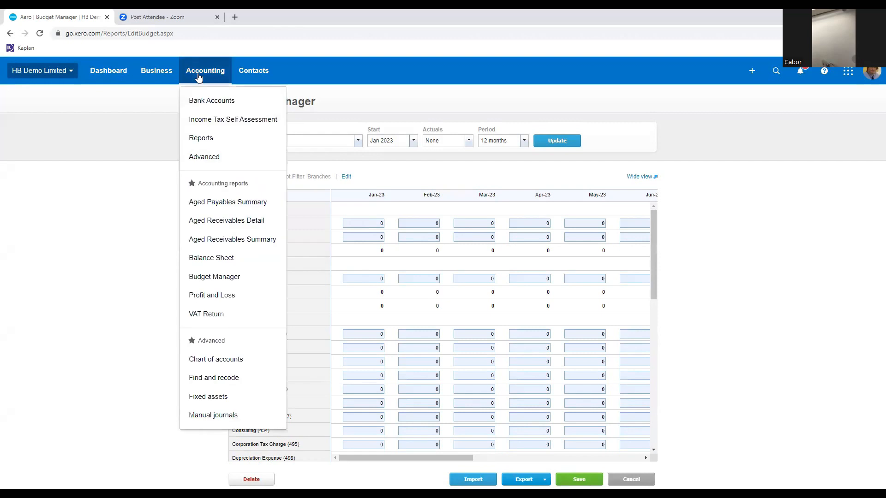
click(207, 139)
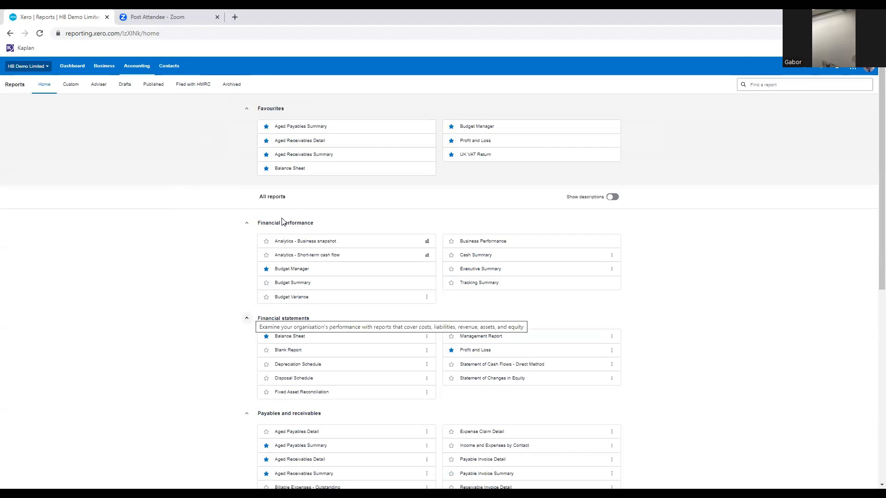
click(297, 288)
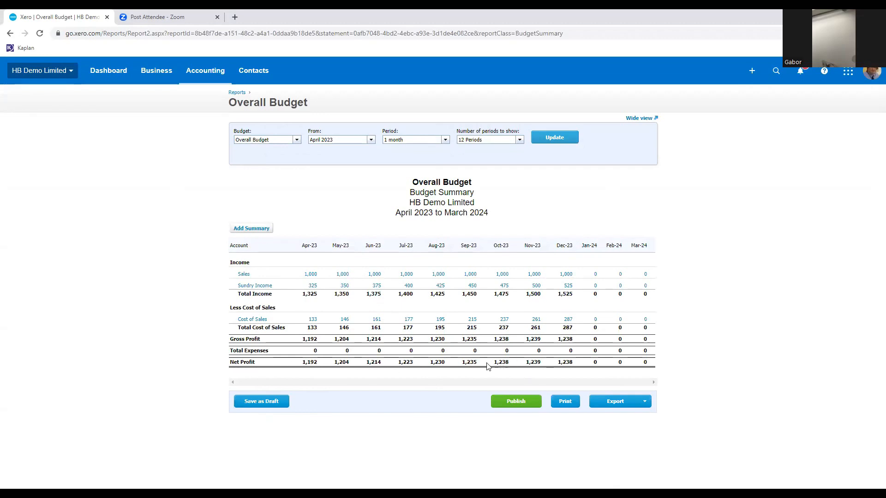
View the Budget Summary for the DZK optimistic budget and return the report to the Overall Budget.
click(297, 139)
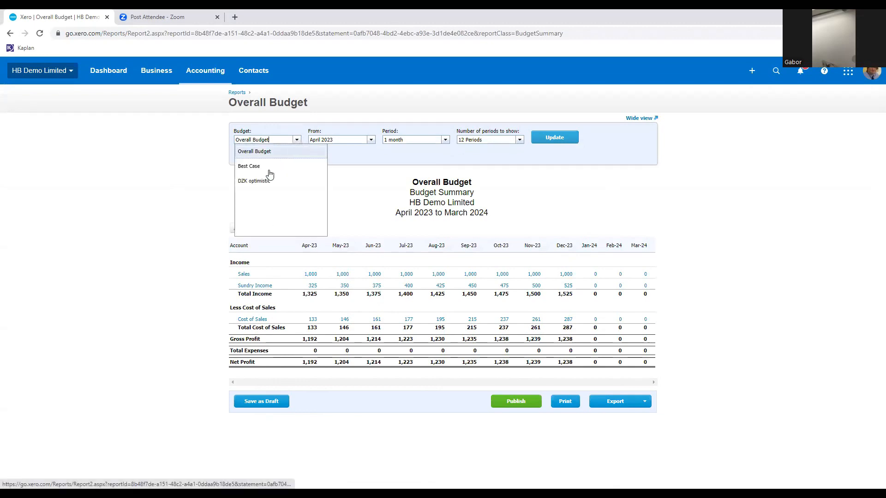
click(262, 181)
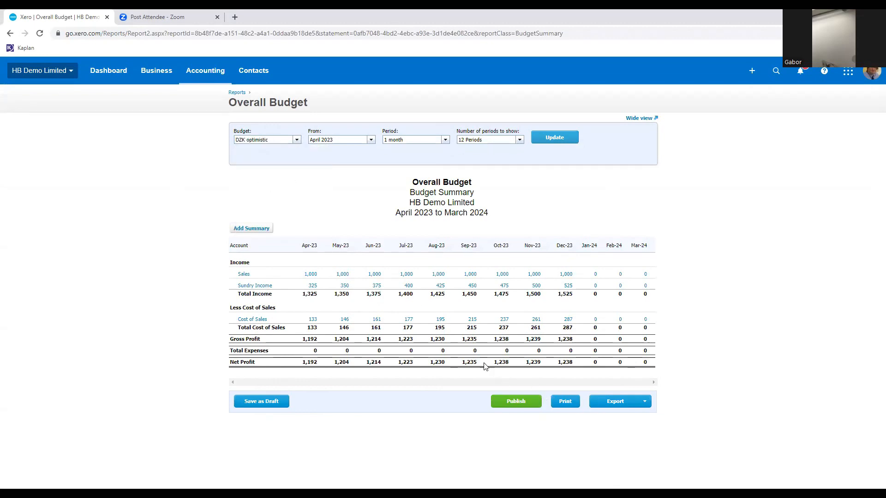
click(567, 138)
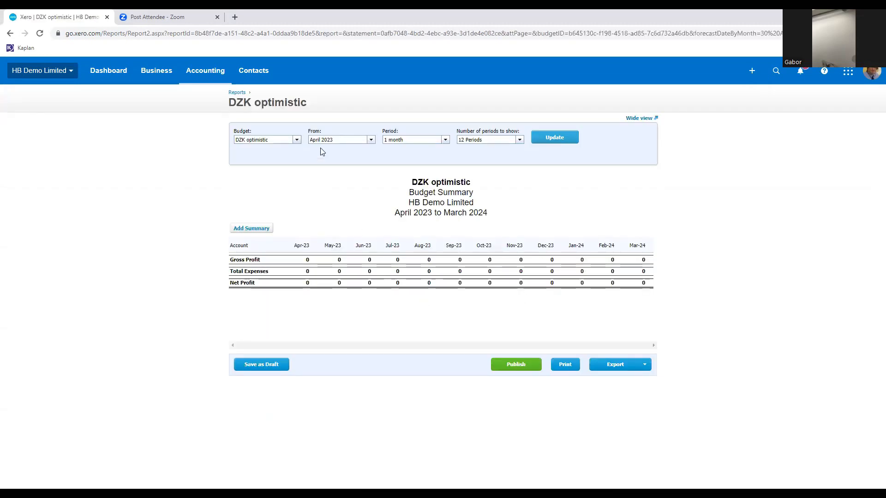
click(294, 140)
click(257, 152)
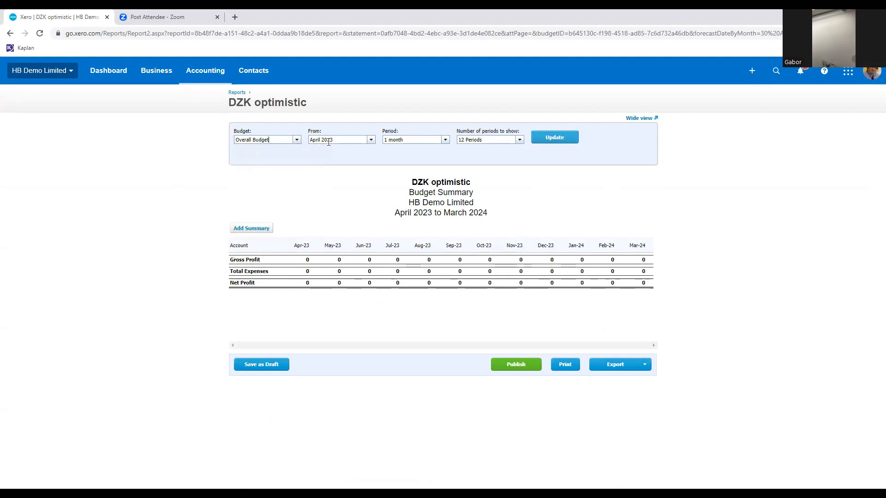
click(553, 139)
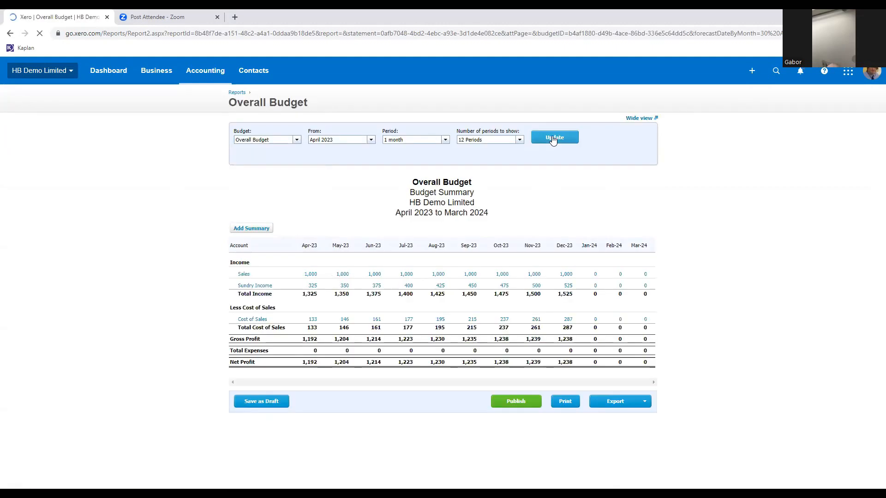
Open the Budget Variance report from the Financial performance reports and examine its budget comparisons.
click(207, 76)
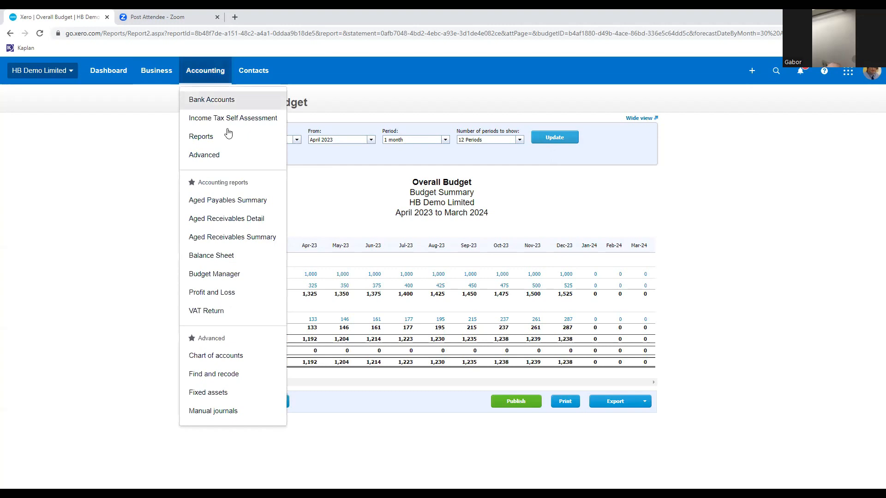
click(213, 154)
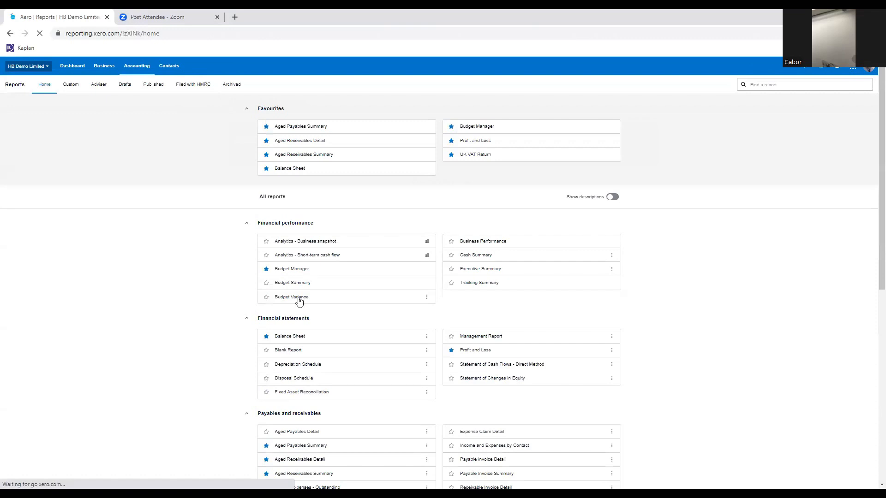
click(302, 299)
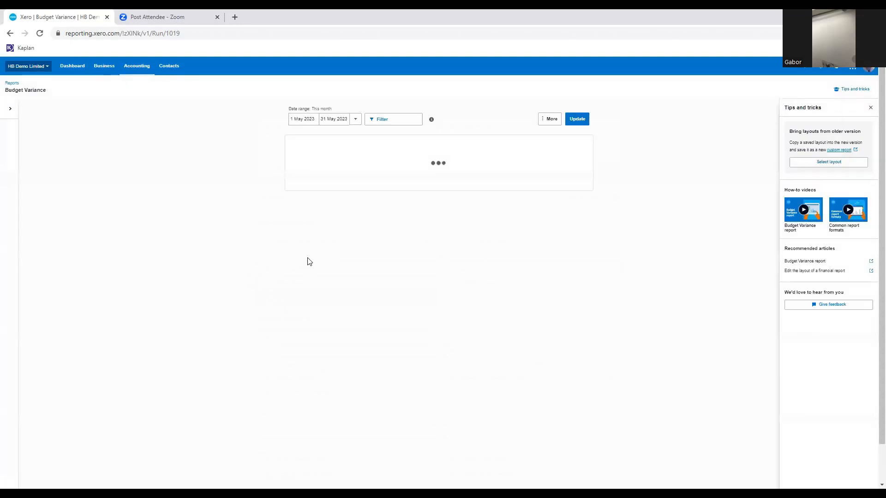
scroll(309, 262, down, 1)
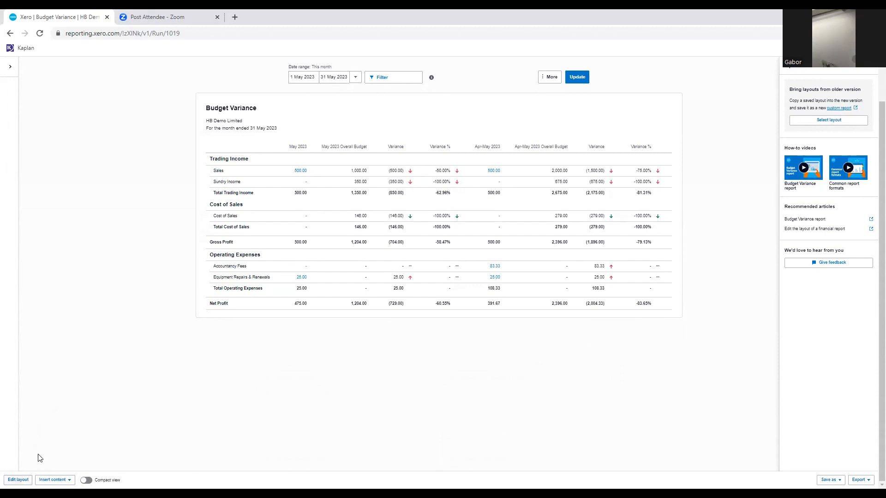
Edit the Budget Variance layout and group the Trading Income rows from COVID income through Interest Income.
click(18, 480)
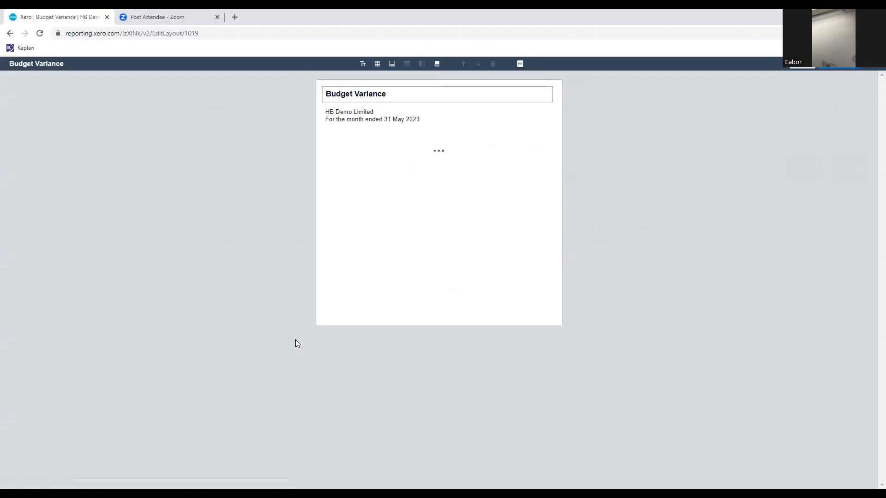
scroll(406, 262, down, 5)
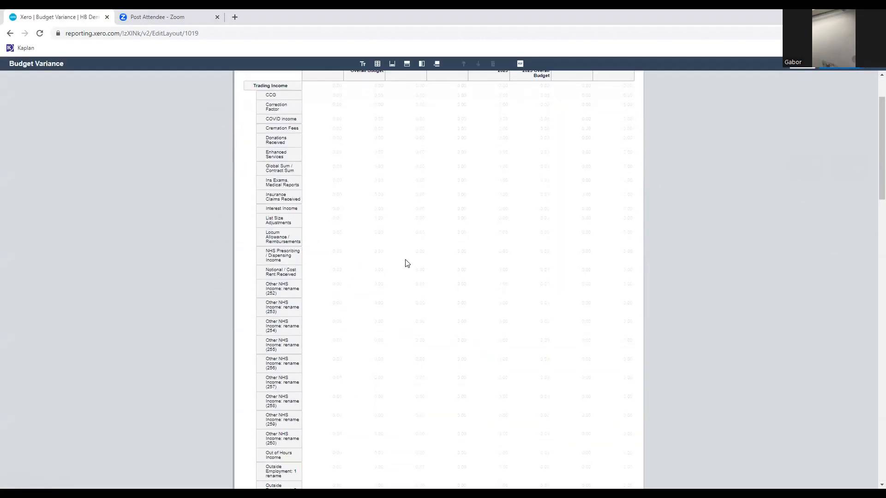
scroll(406, 262, up, 5)
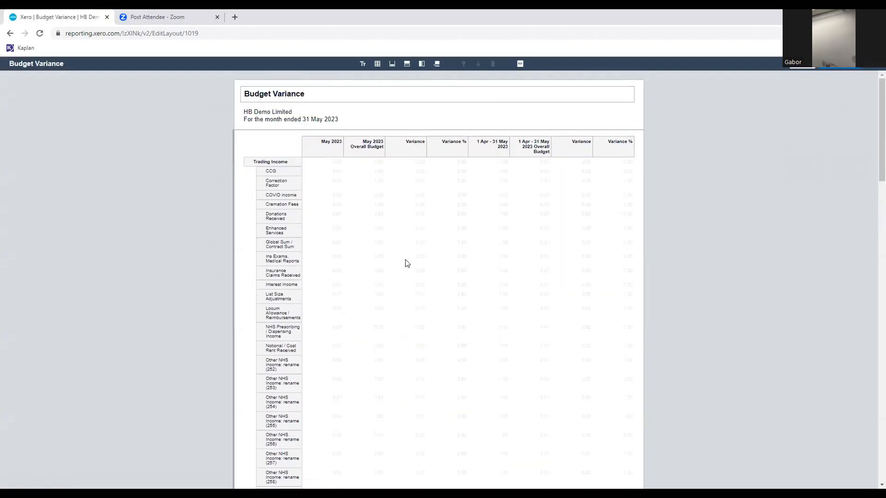
click(407, 64)
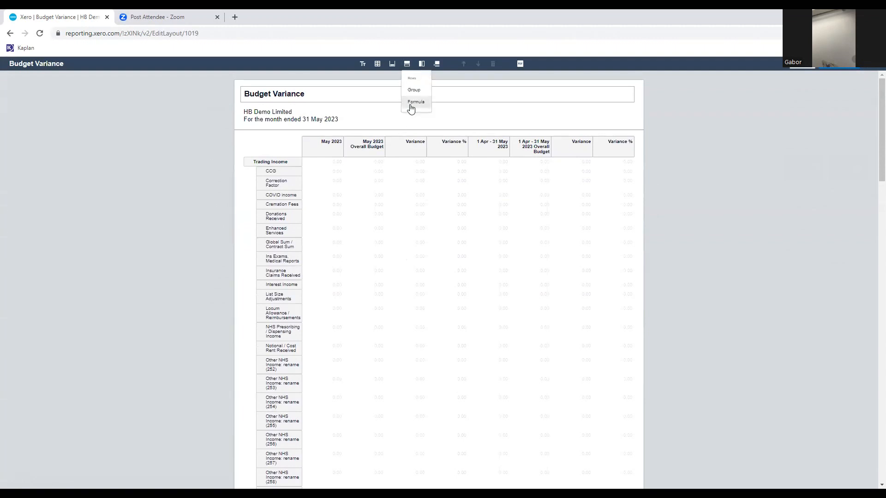
click(273, 195)
shift+click(224, 284)
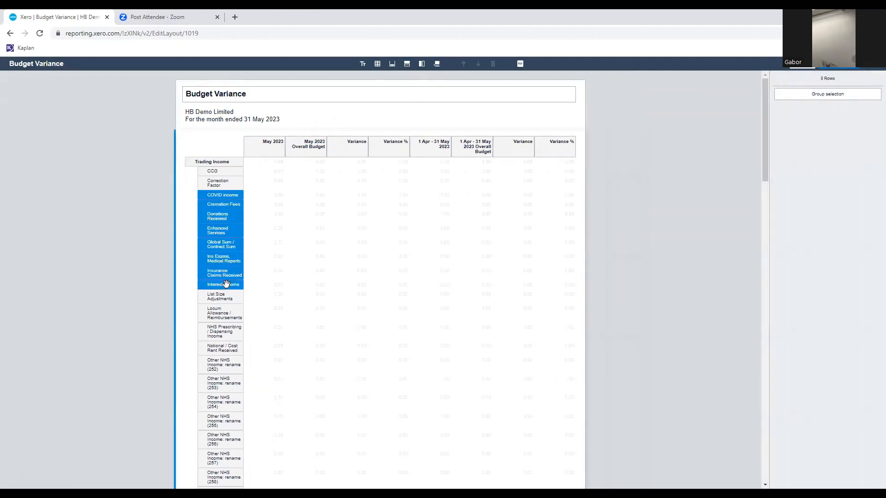
click(811, 95)
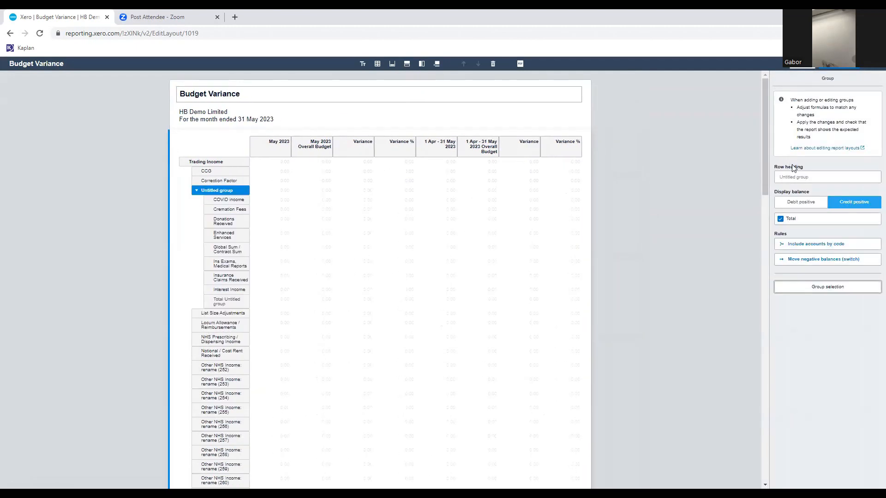
Name the new Trading Income group "Group" and collapse its rows.
click(807, 177)
text(G)
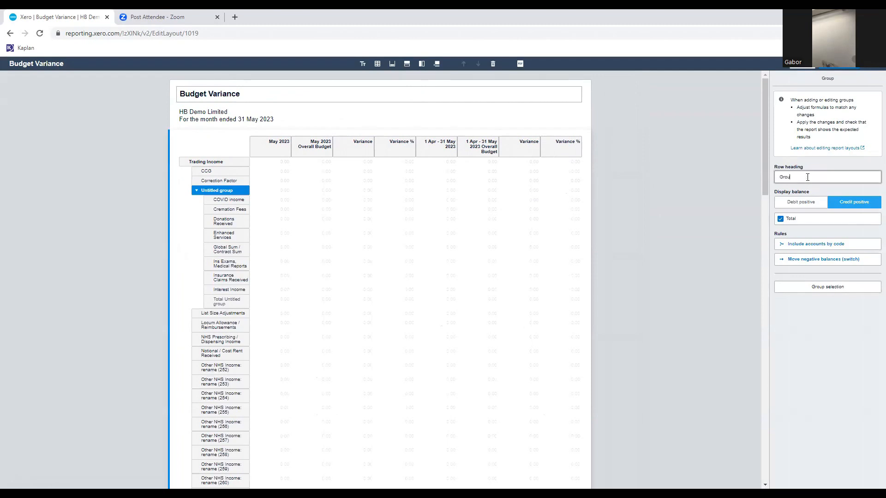
text(roup)
click(205, 190)
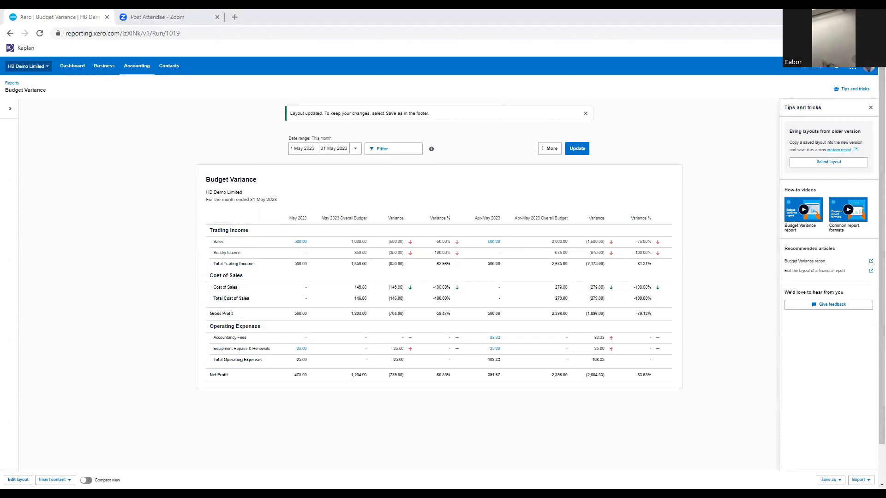
Open the Aged Receivables Detail report, discarding the unsaved Budget Variance layout changes.
click(143, 69)
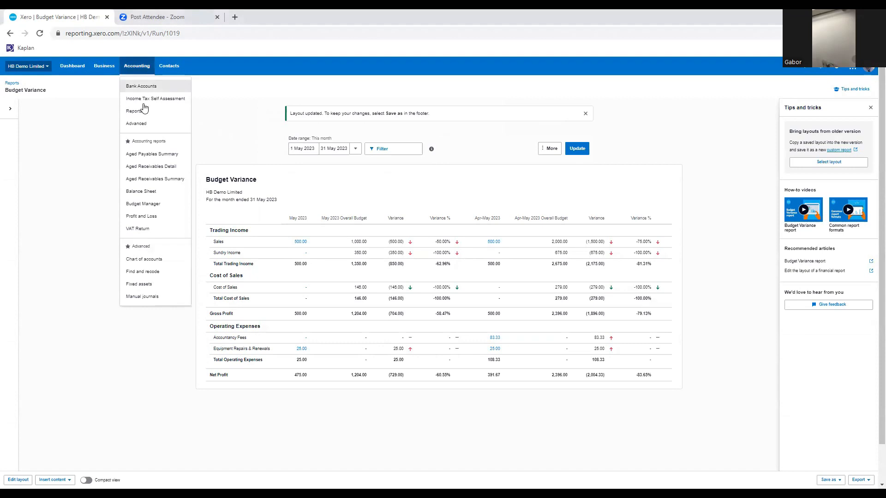
click(157, 167)
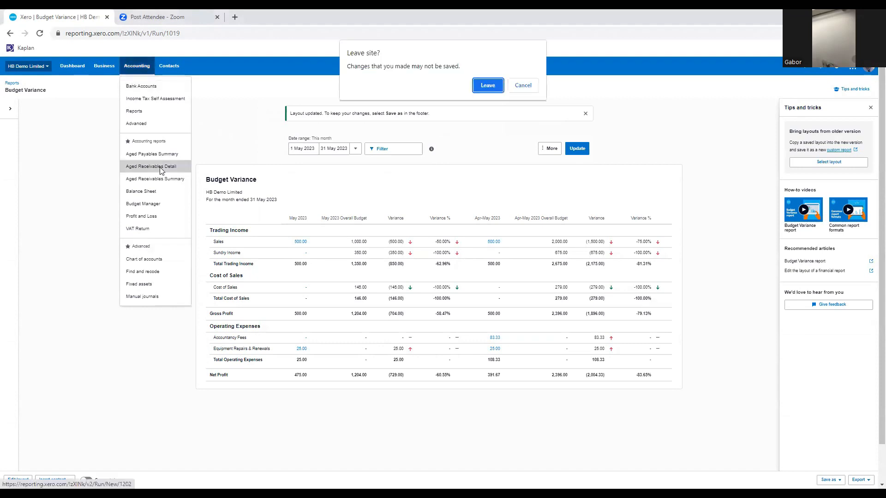
click(488, 86)
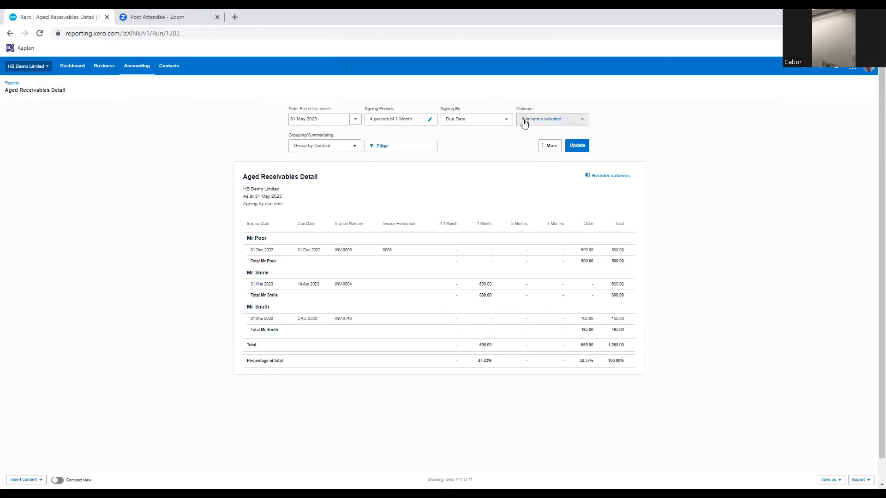
Add the Primary Person and Phone columns to the Aged Receivables Detail report and update it.
click(578, 123)
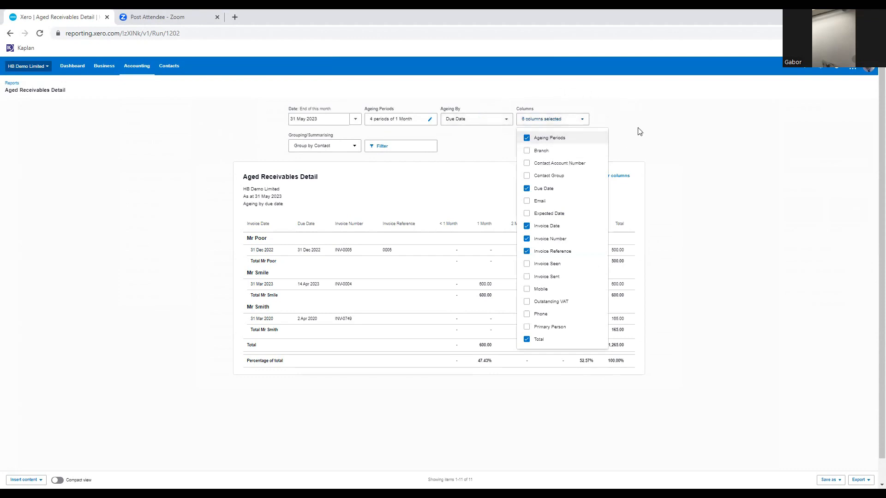
click(647, 118)
click(580, 124)
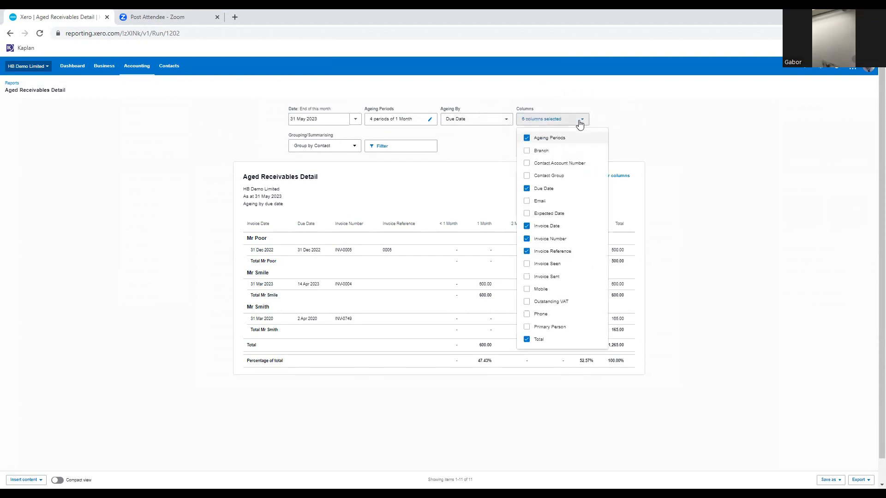
click(527, 327)
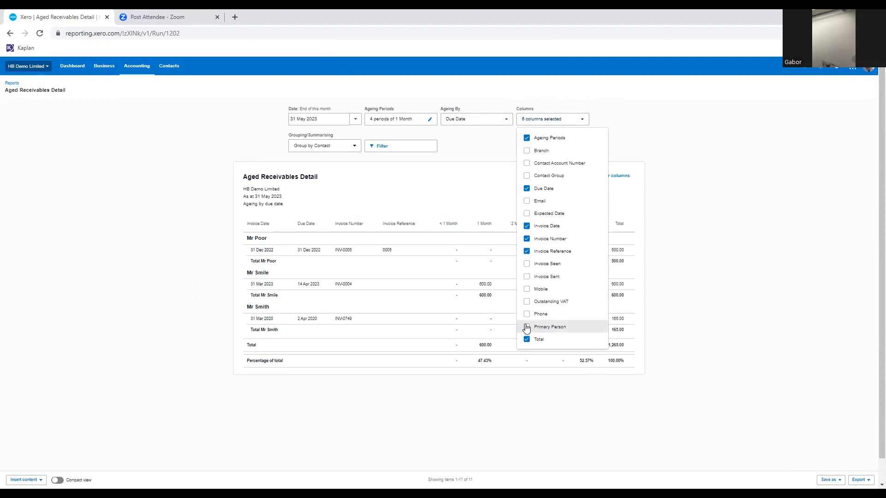
click(526, 314)
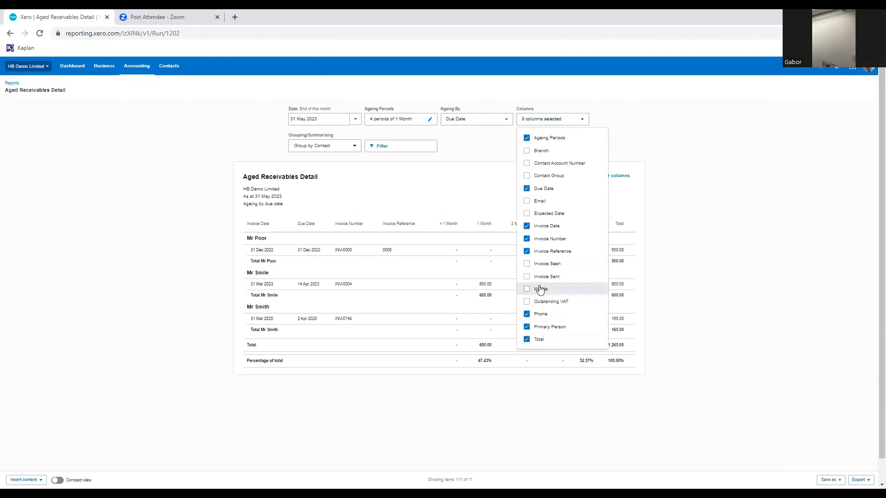
click(684, 206)
click(577, 146)
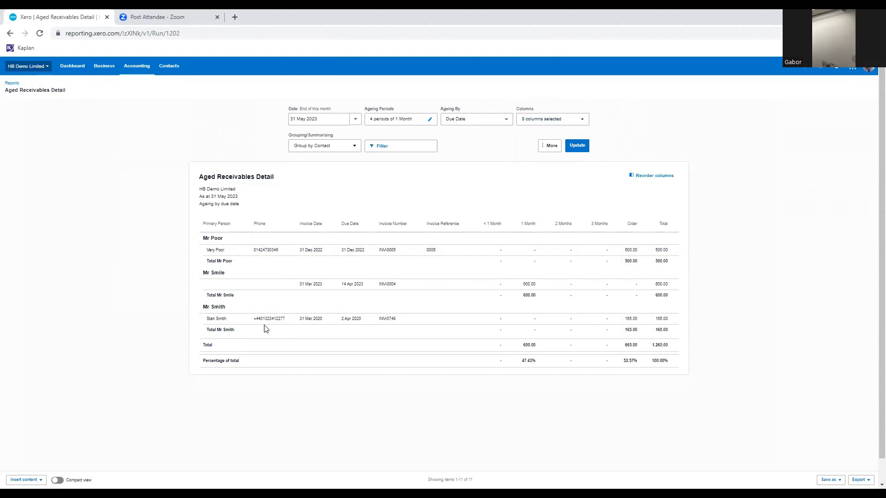
Add a note titled "Paying next month" with text "paying next month" to the 31 Dec 2022 invoice's reference, and view the linked note.
click(24, 480)
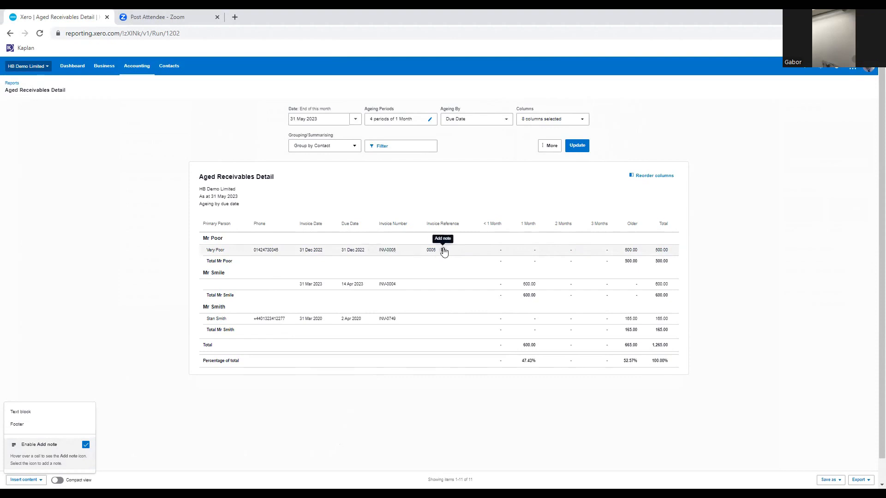
click(443, 250)
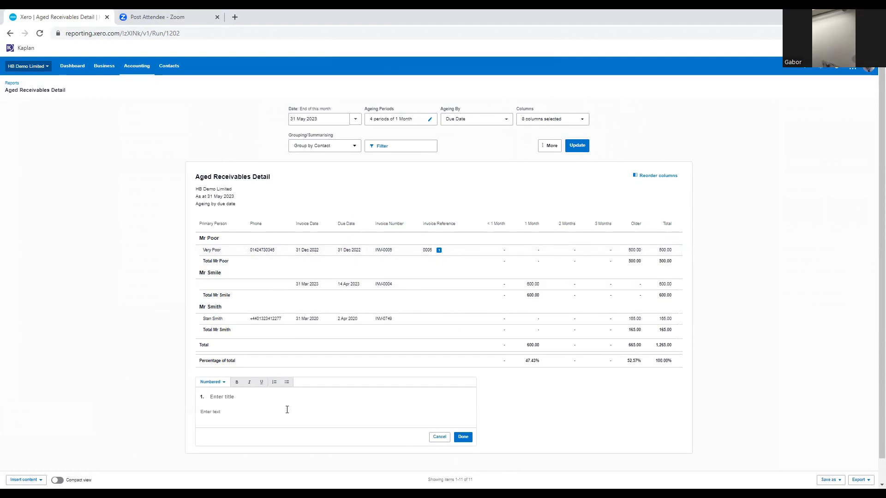
text(Payi)
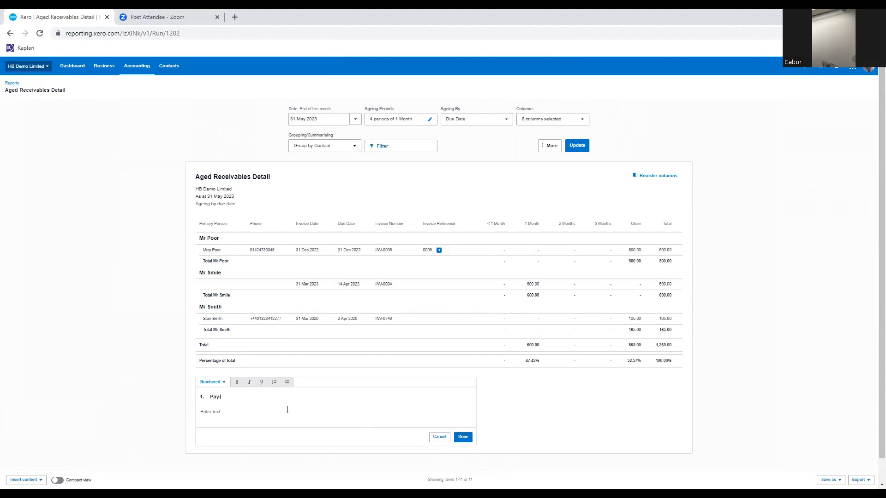
text(ng next month)
click(243, 418)
text(paying next mont)
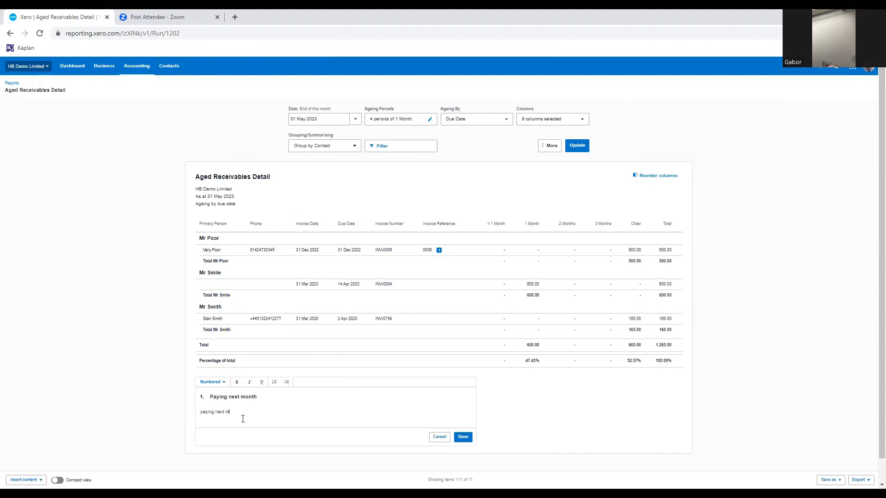
click(469, 438)
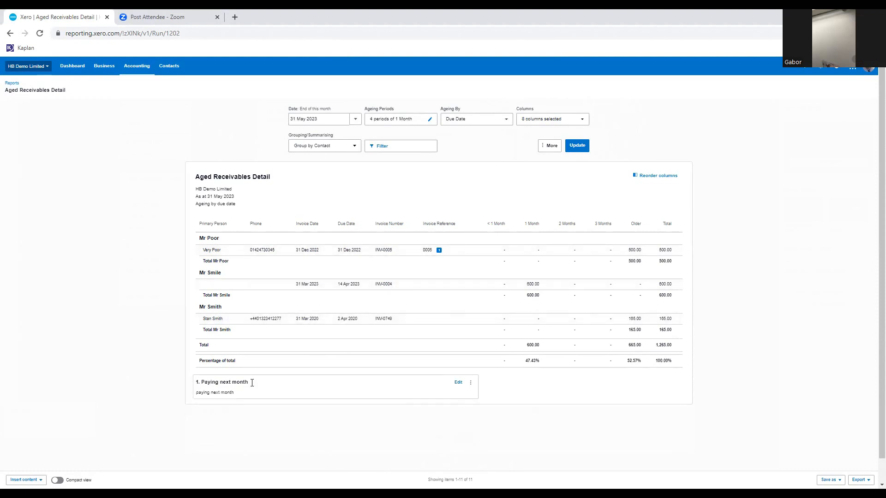
click(439, 251)
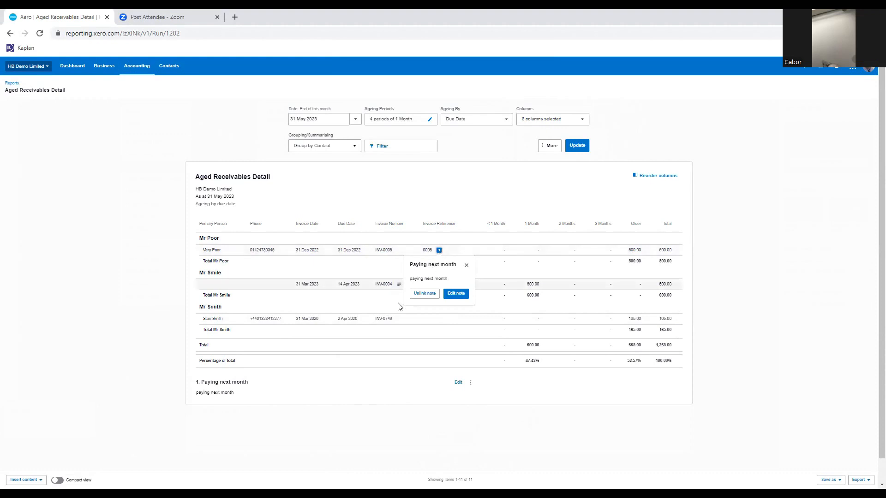
click(467, 267)
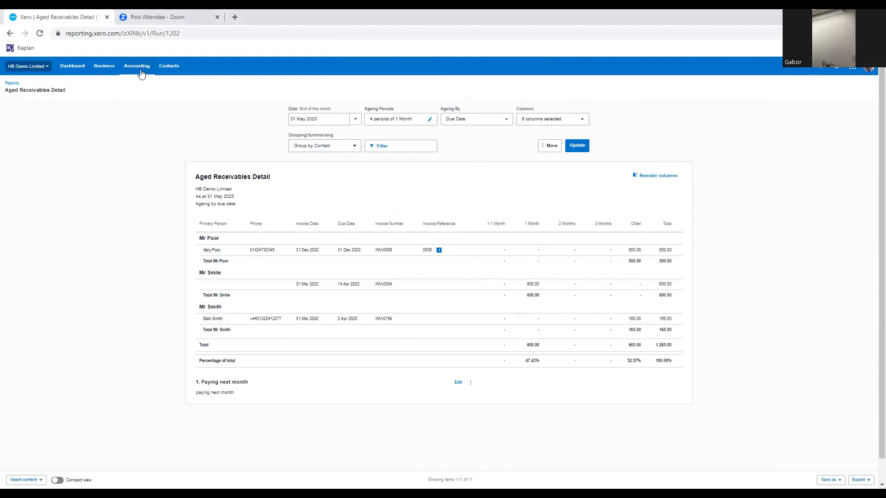
Open the Reports home page and look through the available report categories.
click(137, 116)
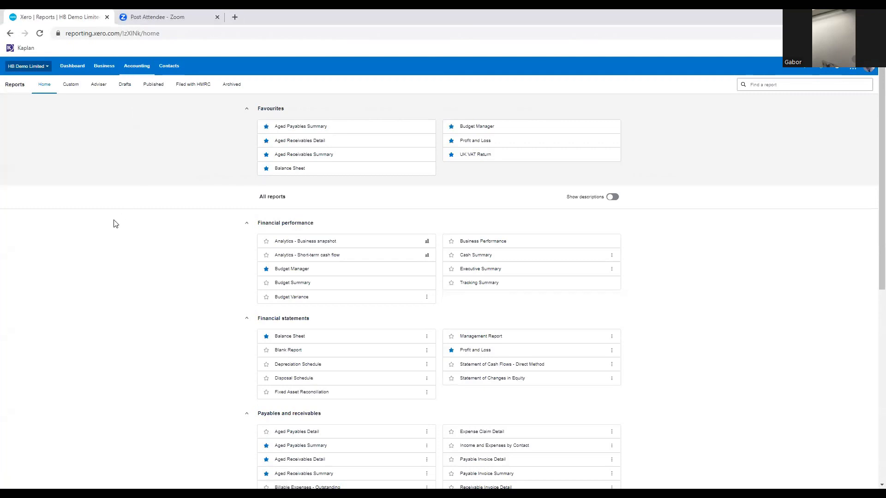
scroll(134, 226, down, 2)
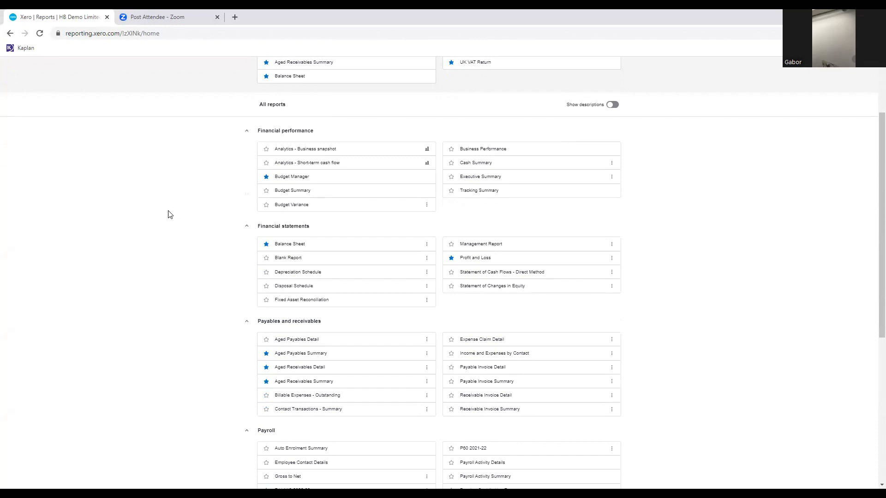
scroll(167, 217, up, 2)
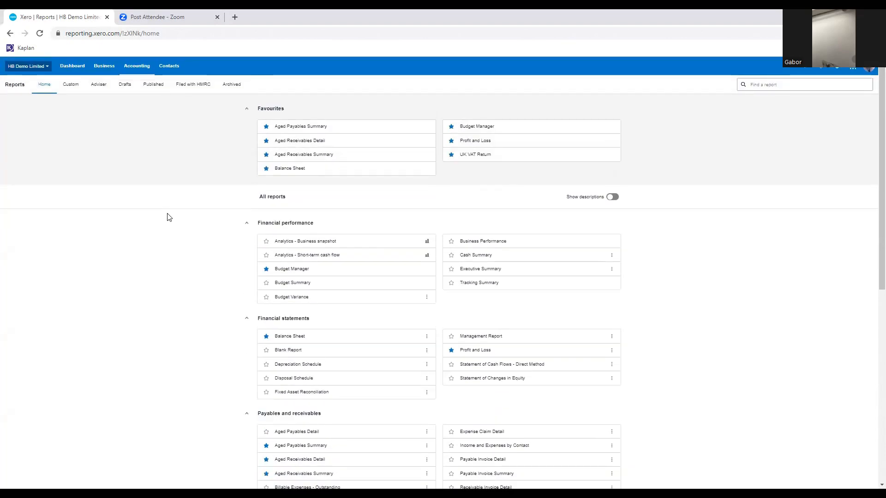
scroll(167, 218, down, 3)
scroll(167, 218, up, 3)
scroll(167, 224, up, 1)
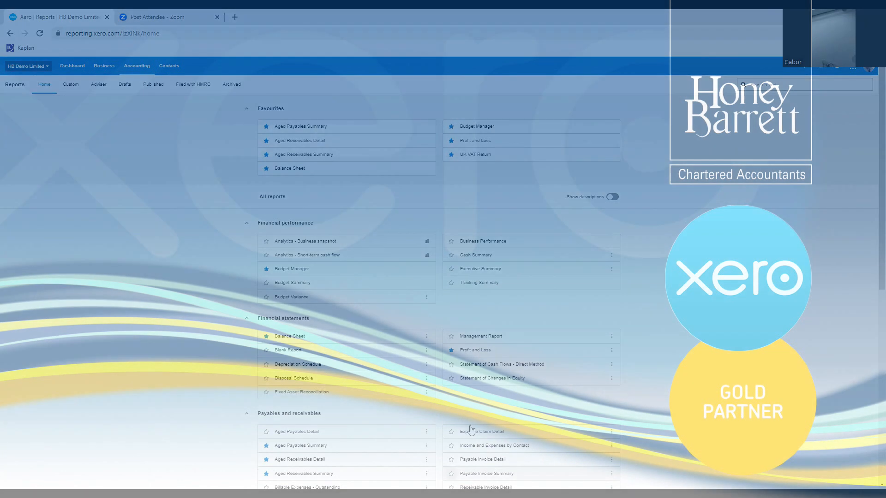